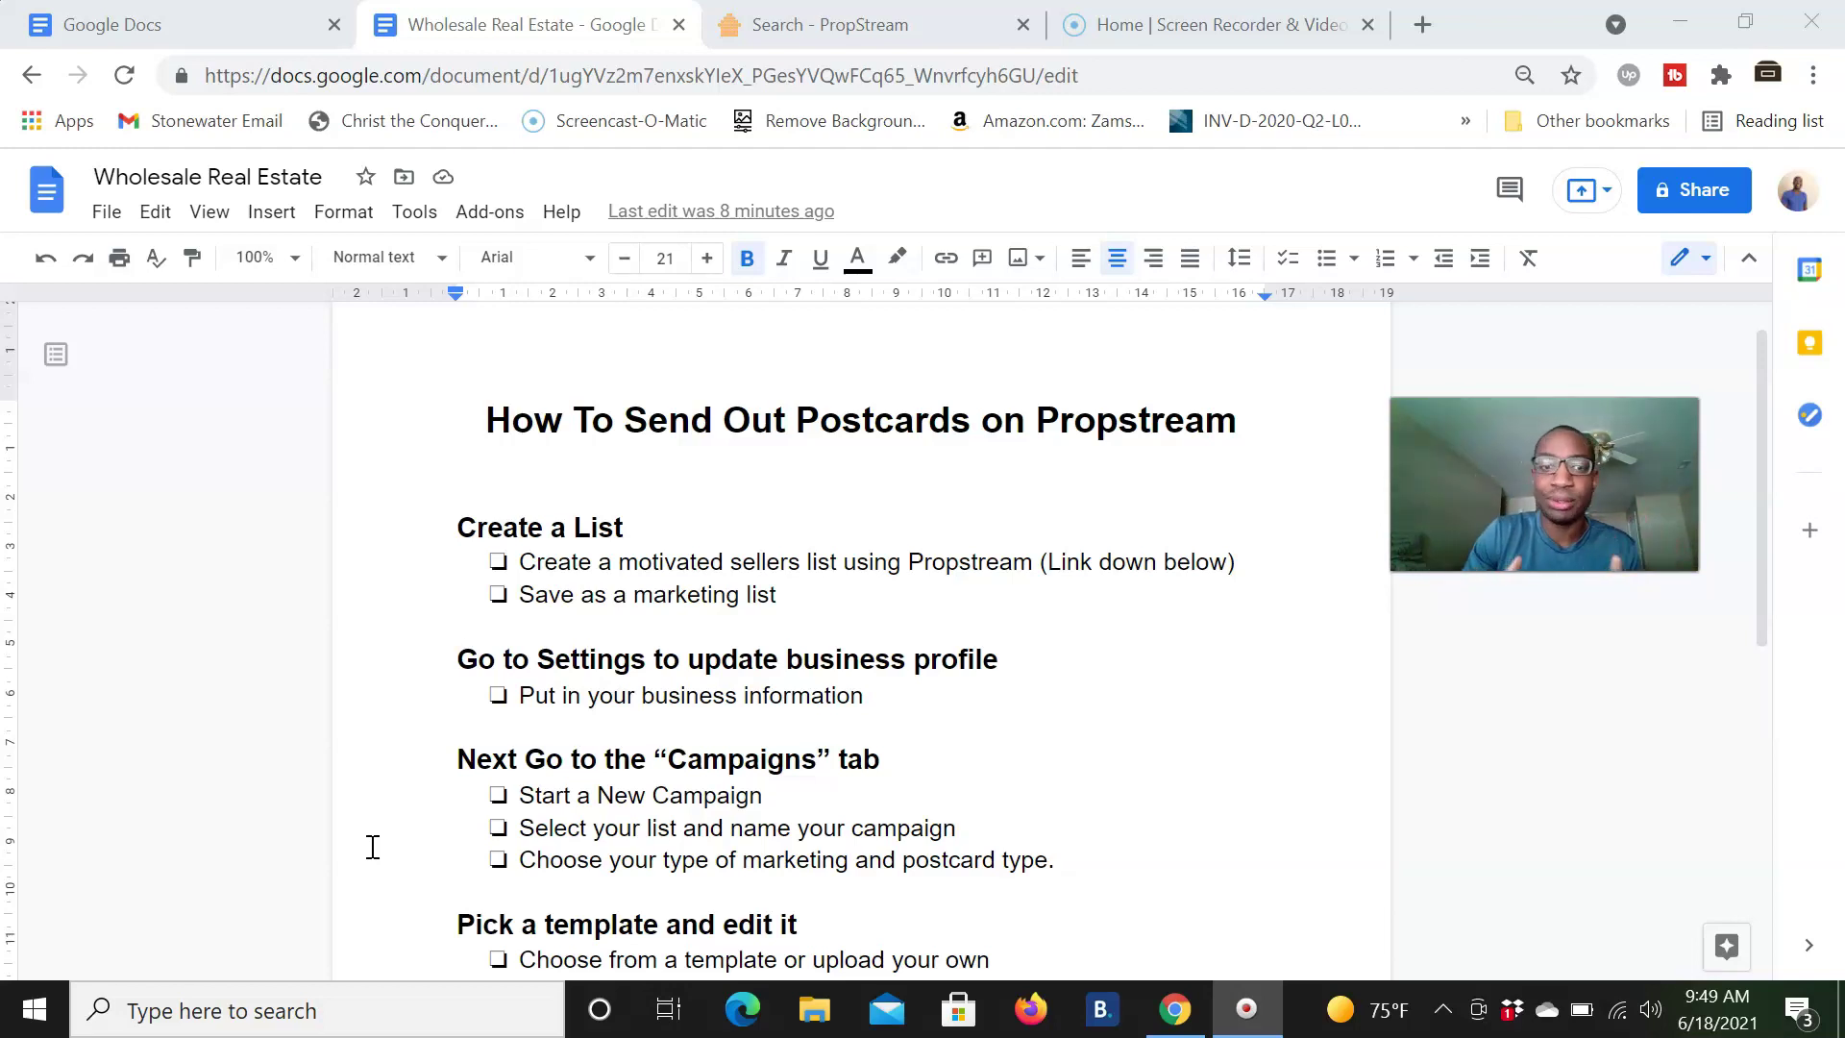
# Step: Search PropStream for properties in Nashville, TN
pyautogui.scroll(-1, 373, 846)
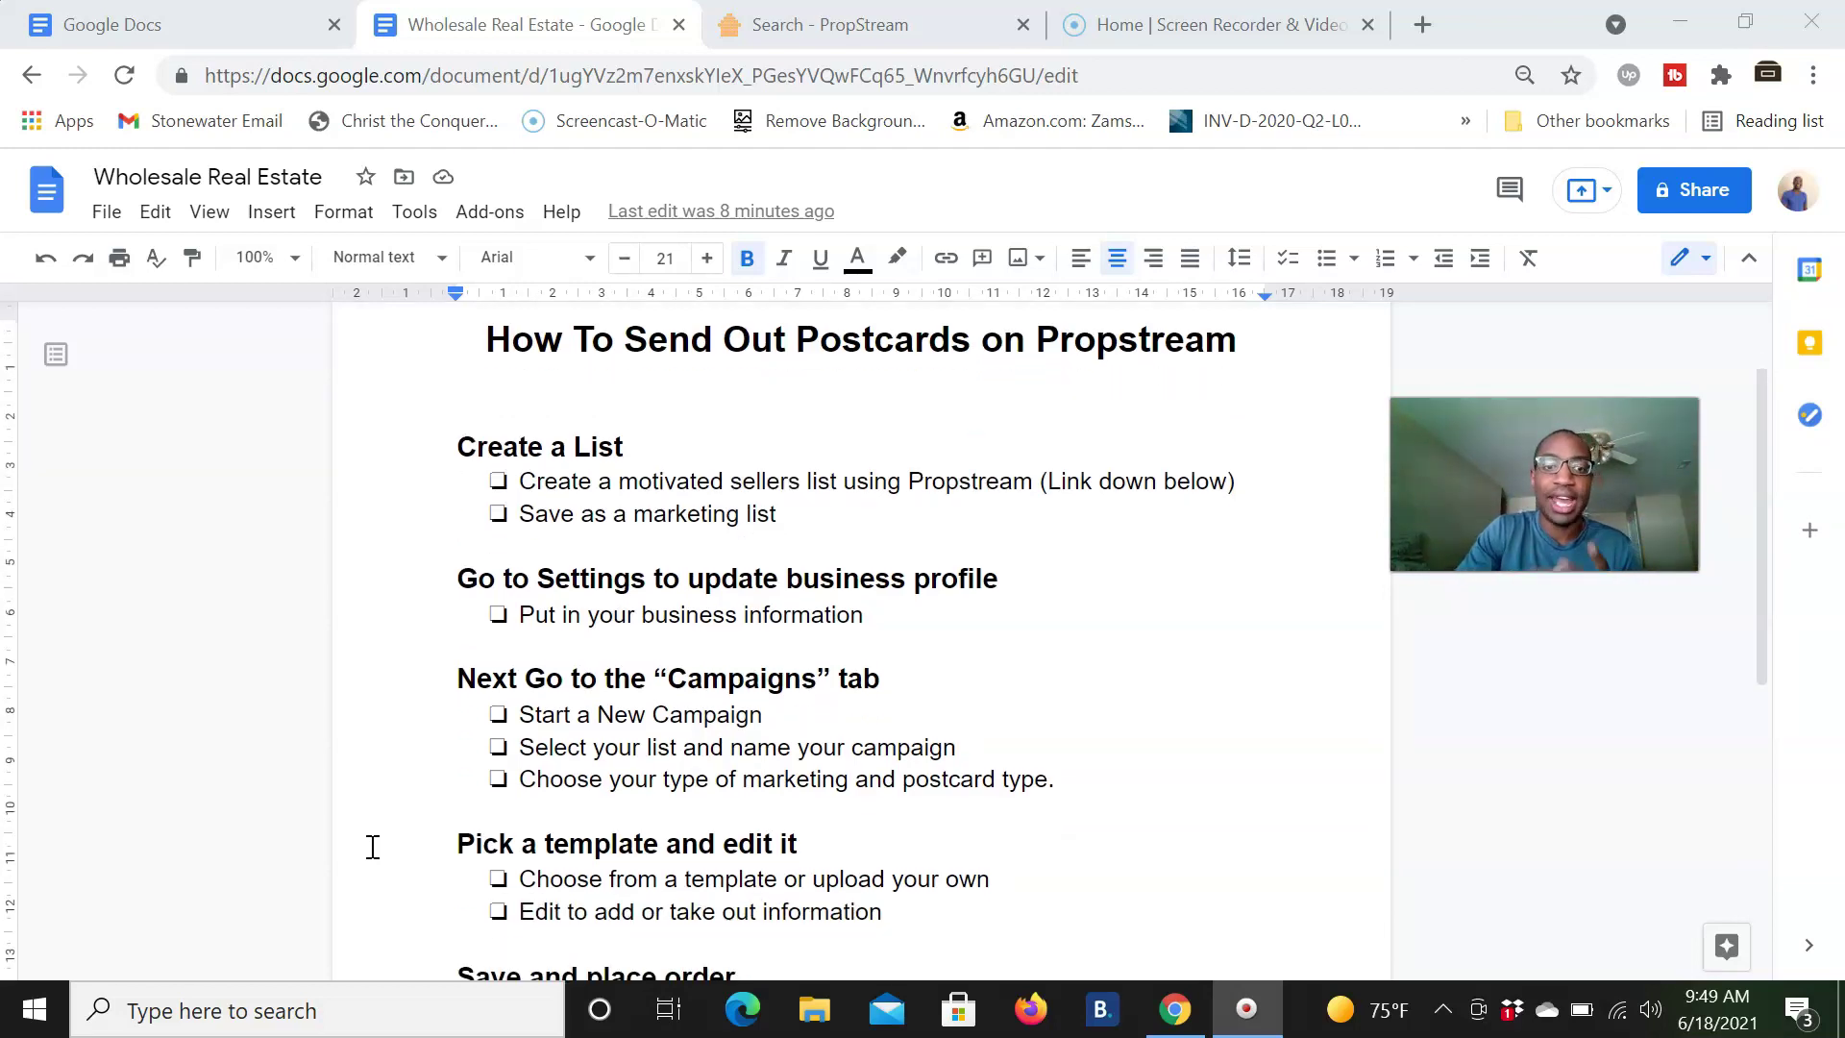
pyautogui.scroll(-2, 373, 846)
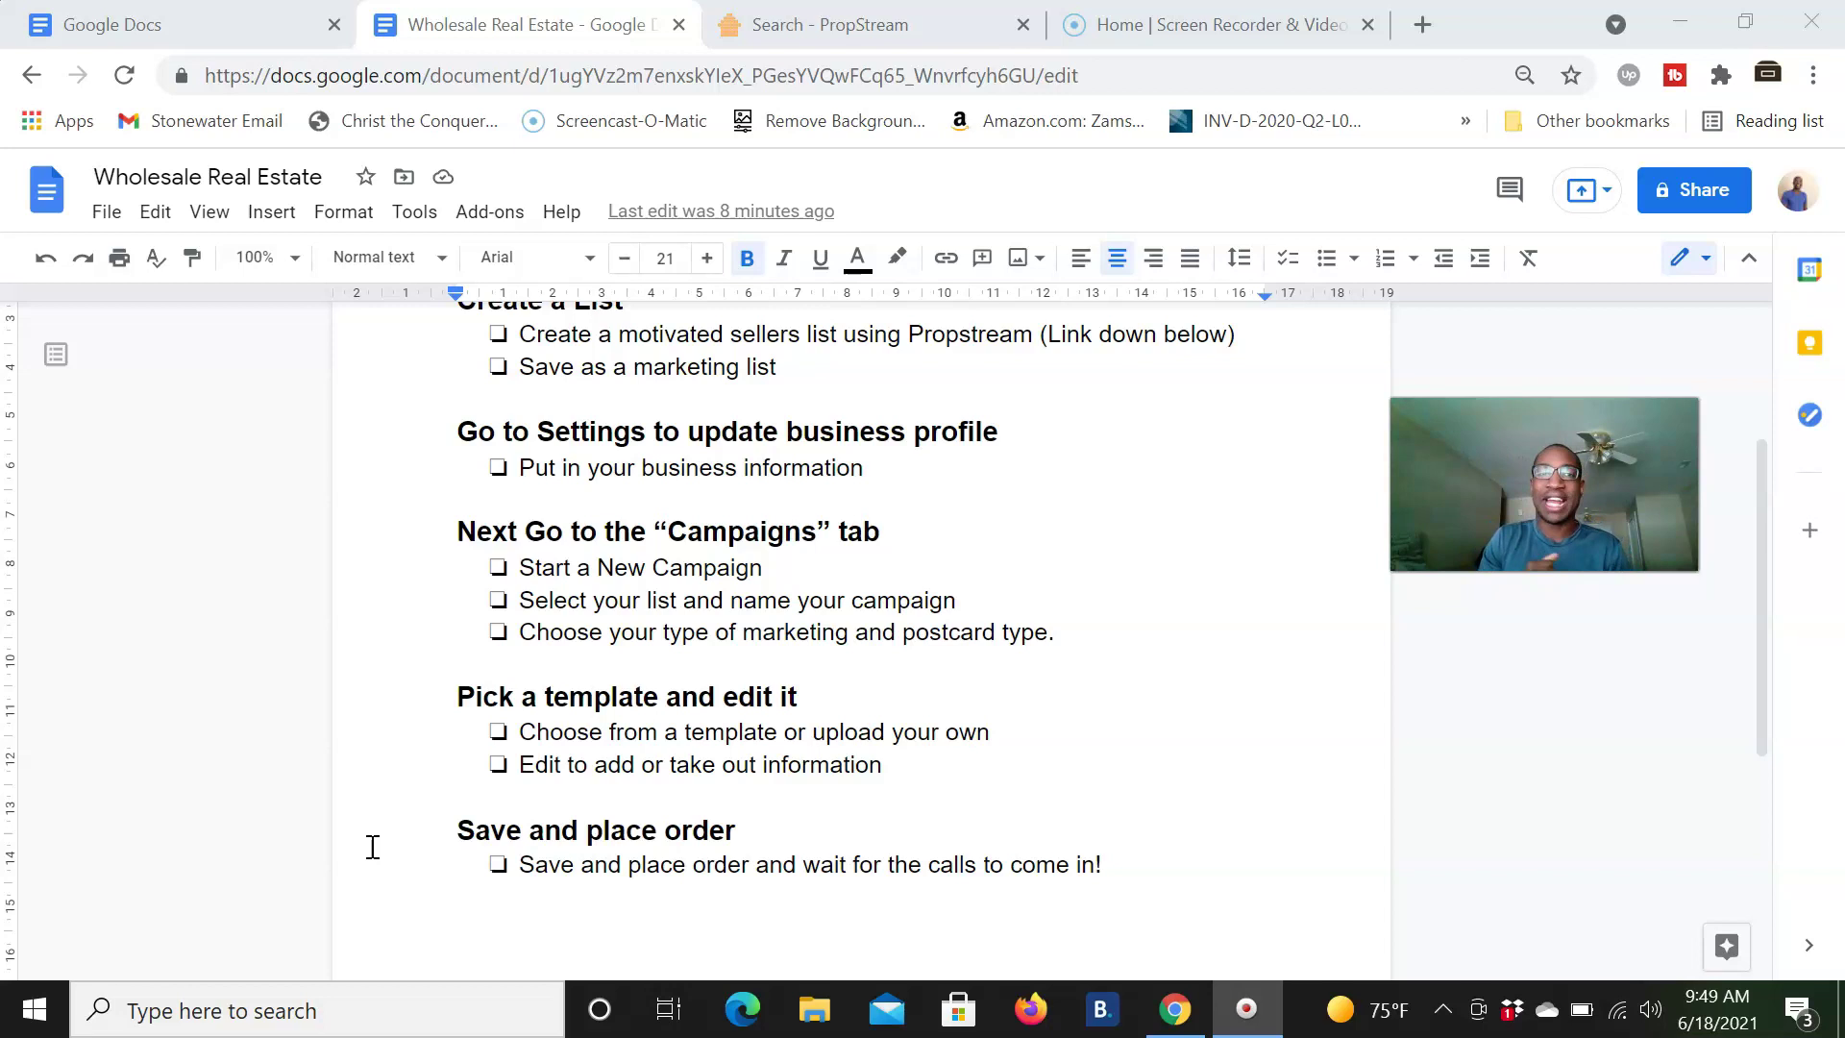
pyautogui.scroll(3, 384, 846)
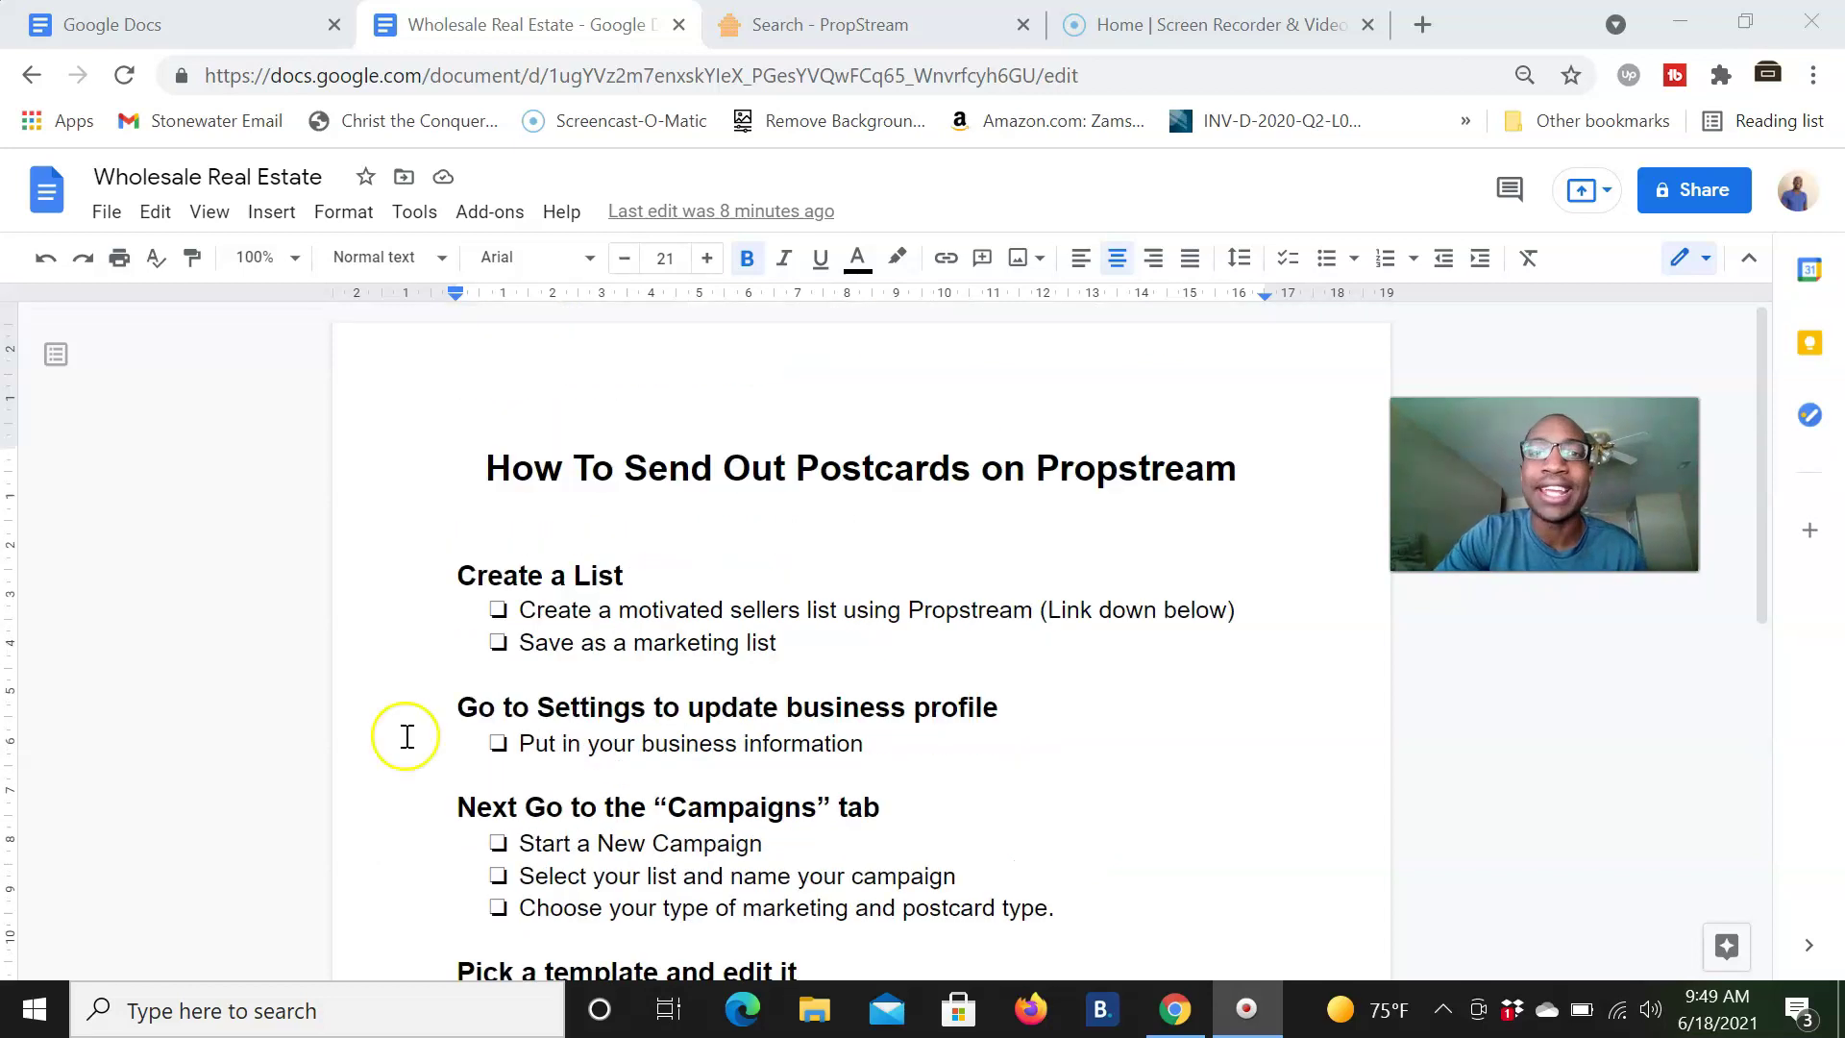
pyautogui.click(826, 24)
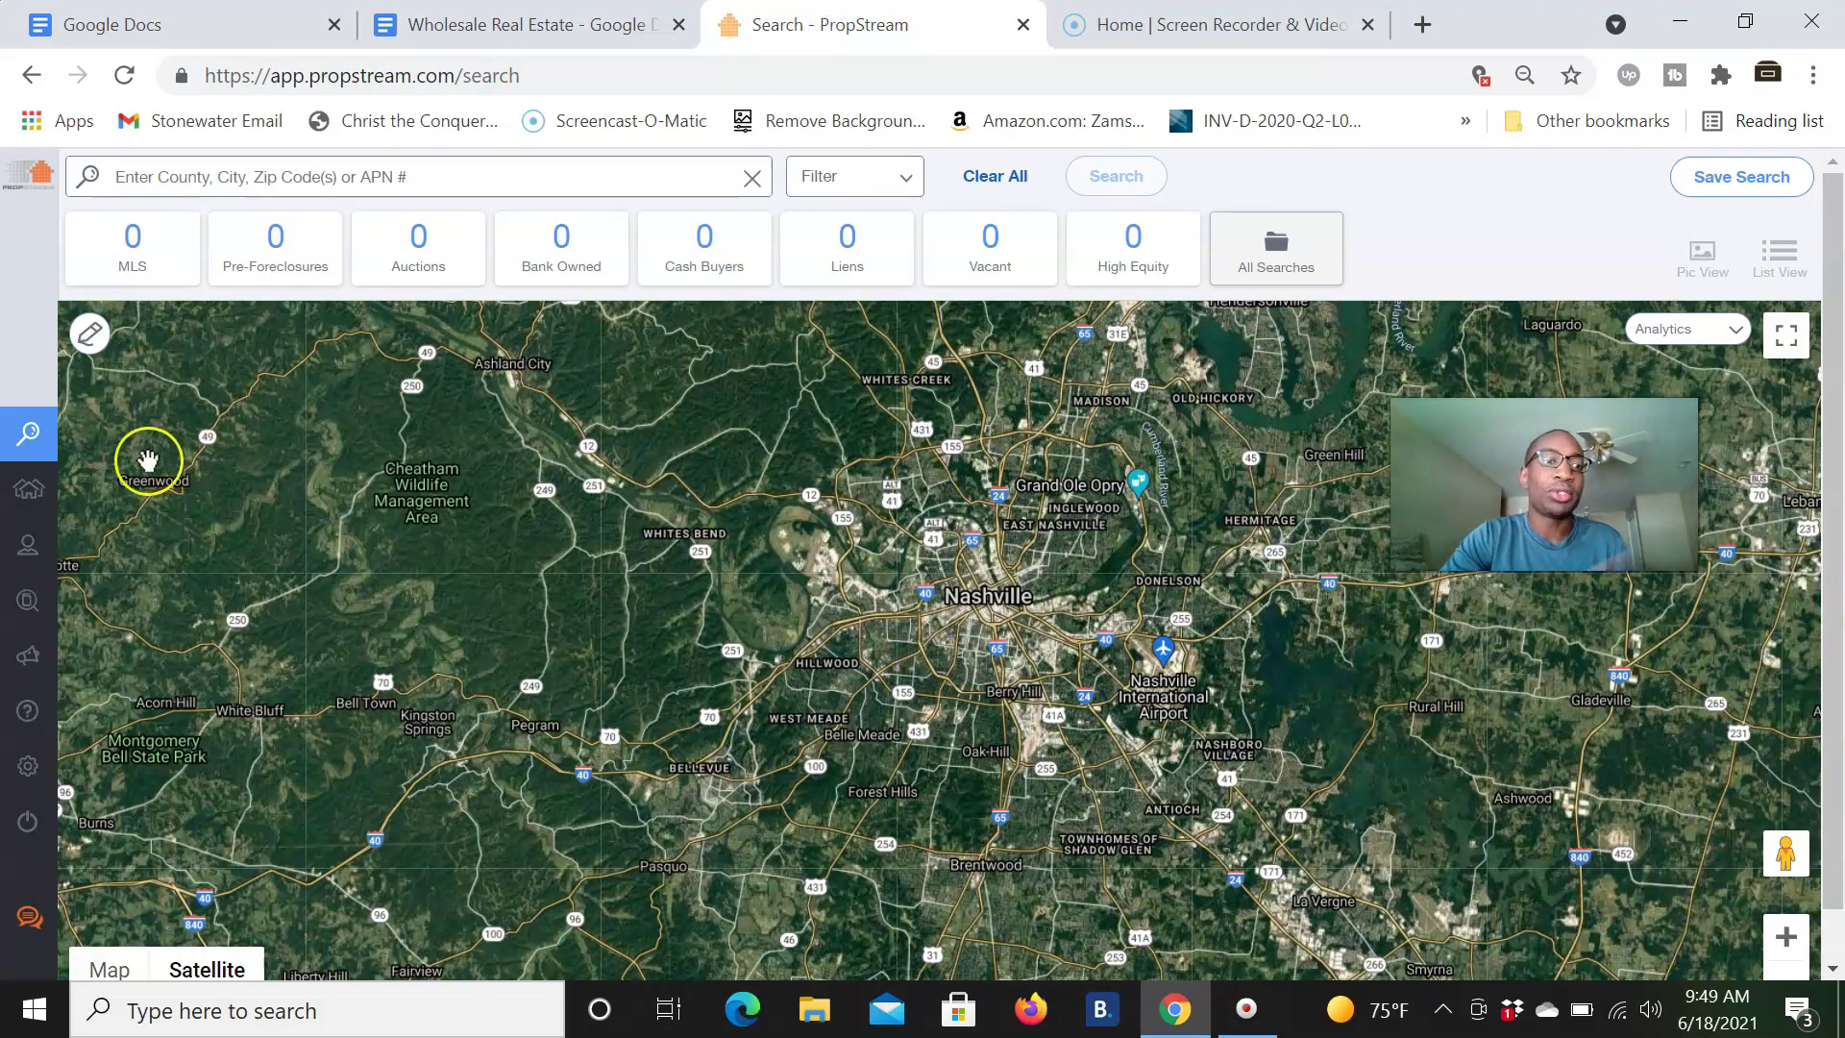
pyautogui.moveTo(41, 471)
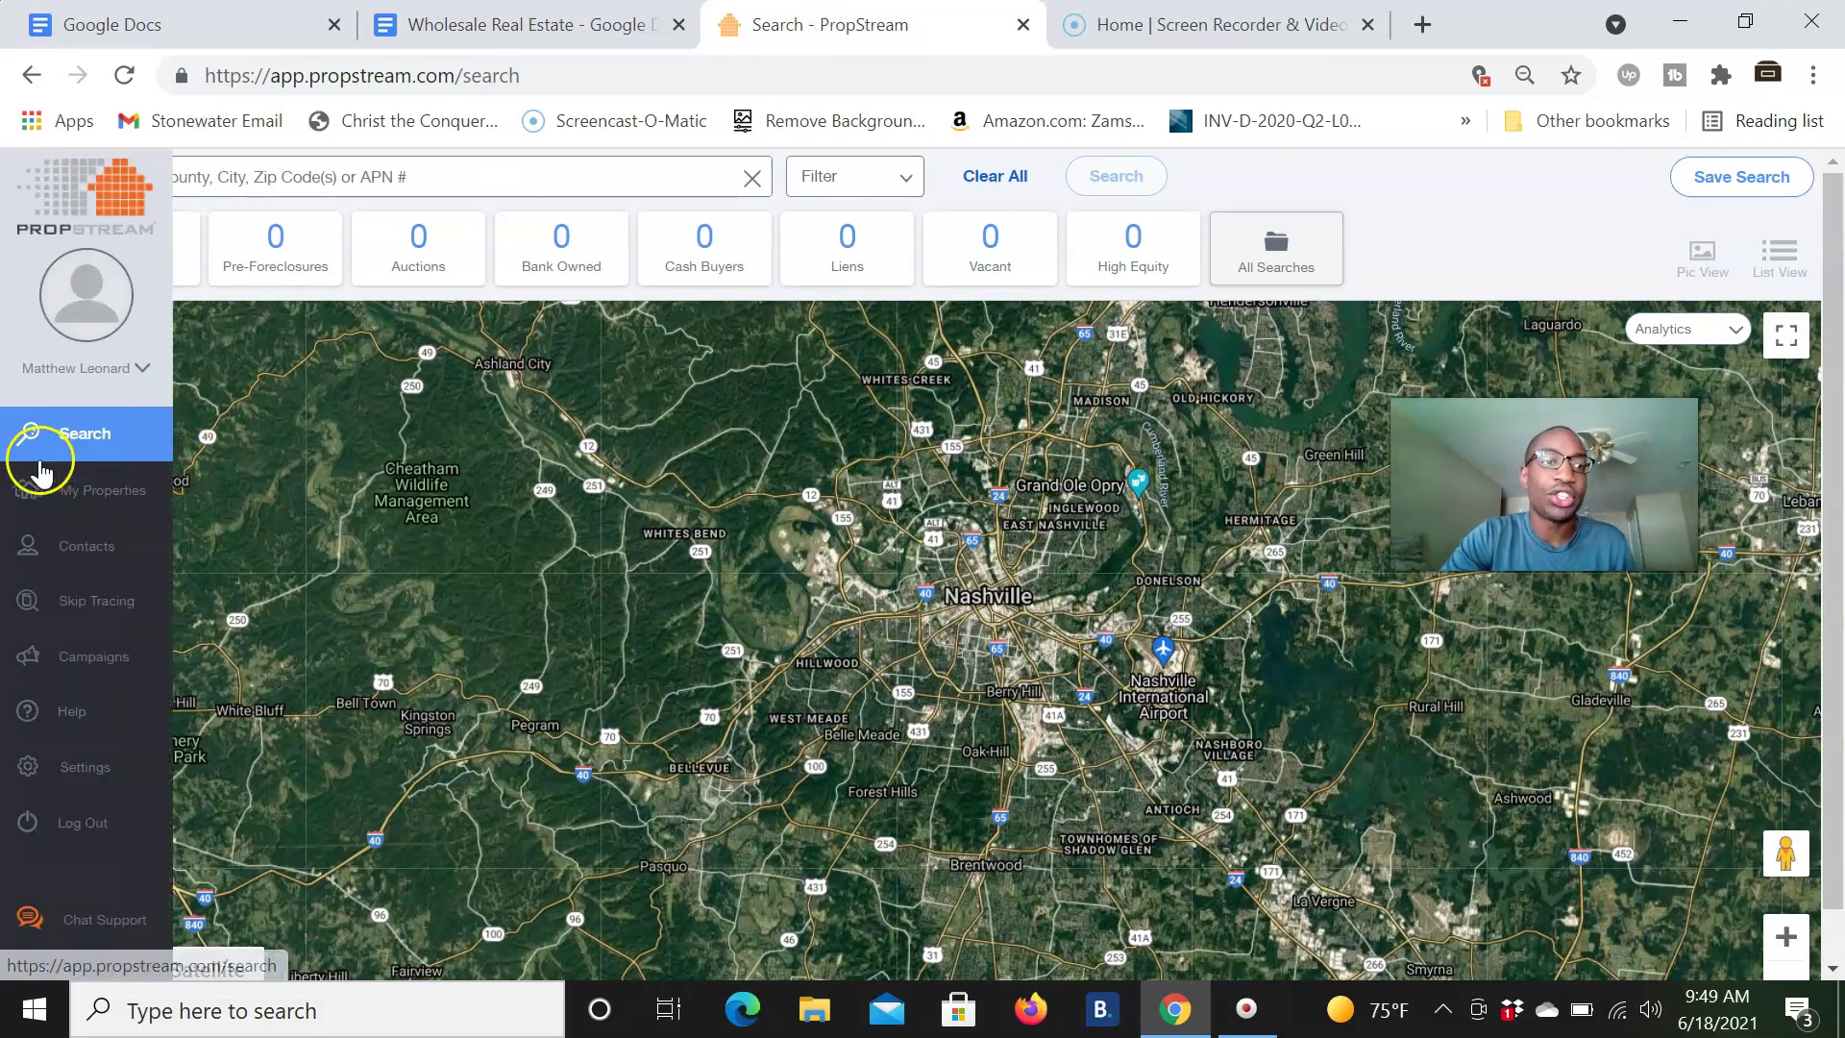
pyautogui.click(516, 175)
pyautogui.write('nas')
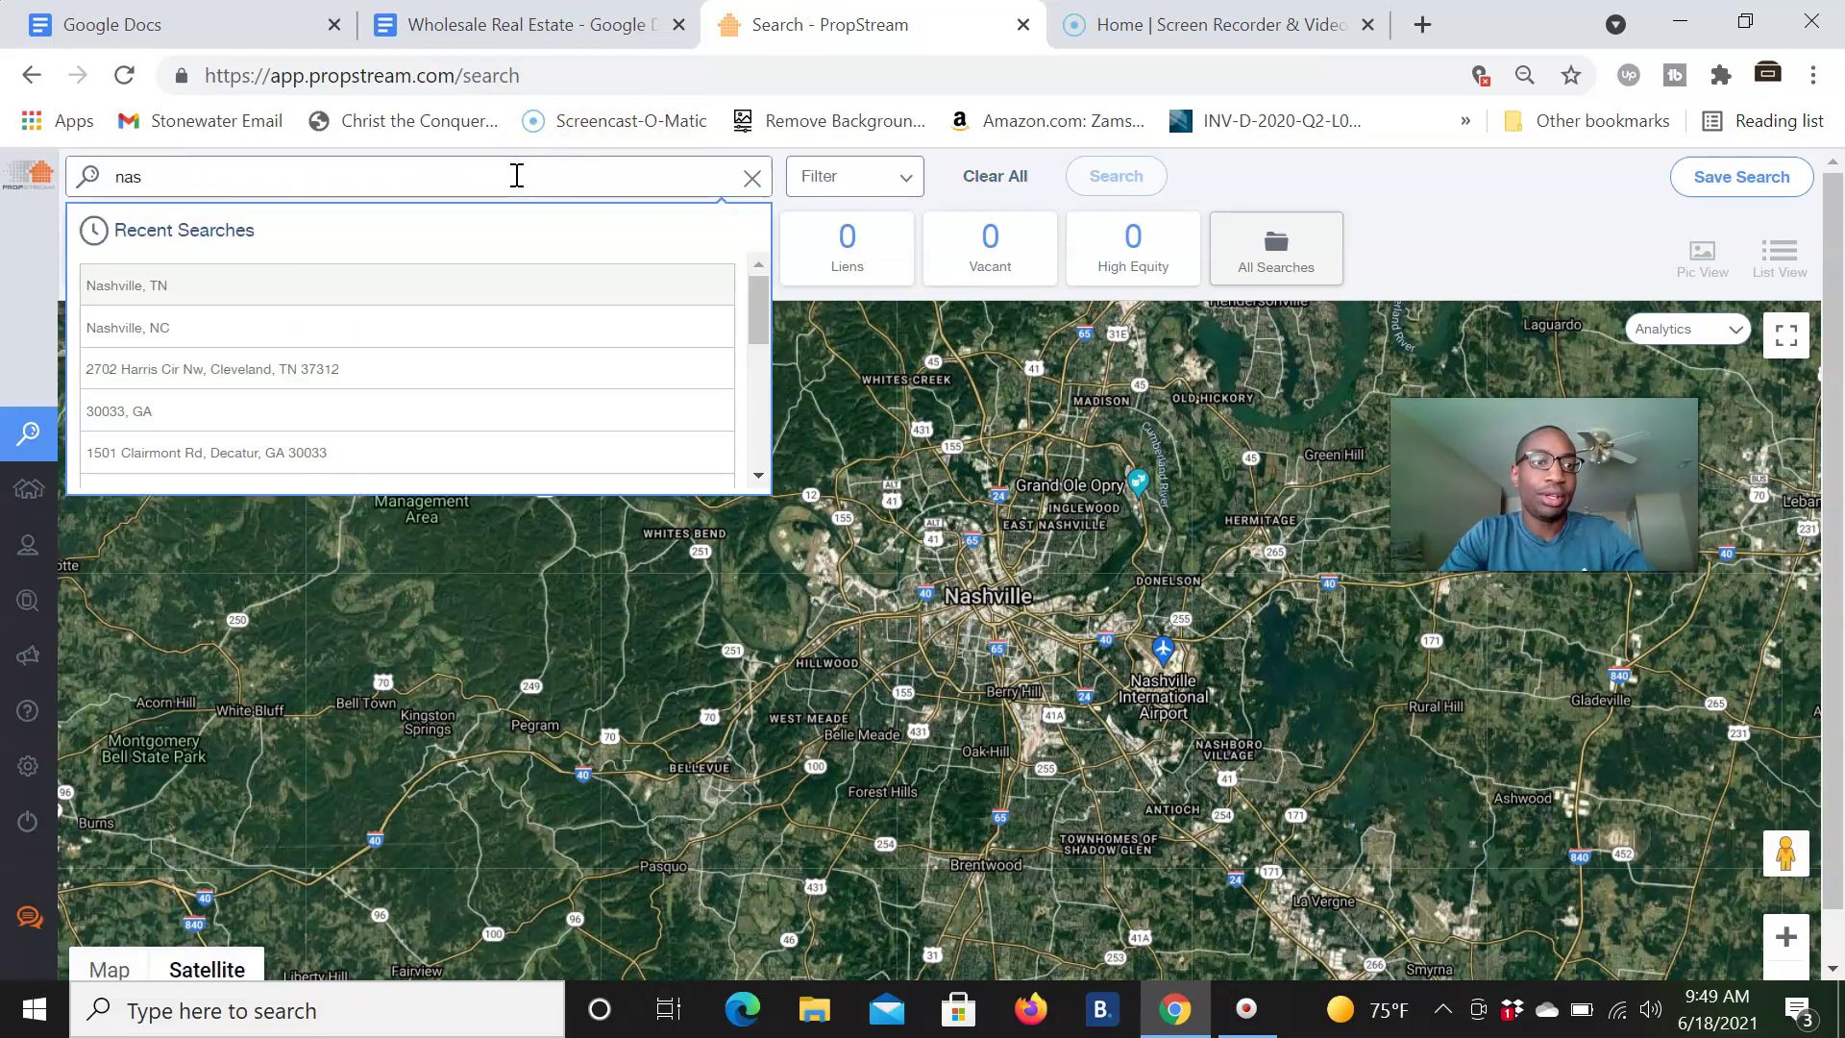
pyautogui.click(319, 288)
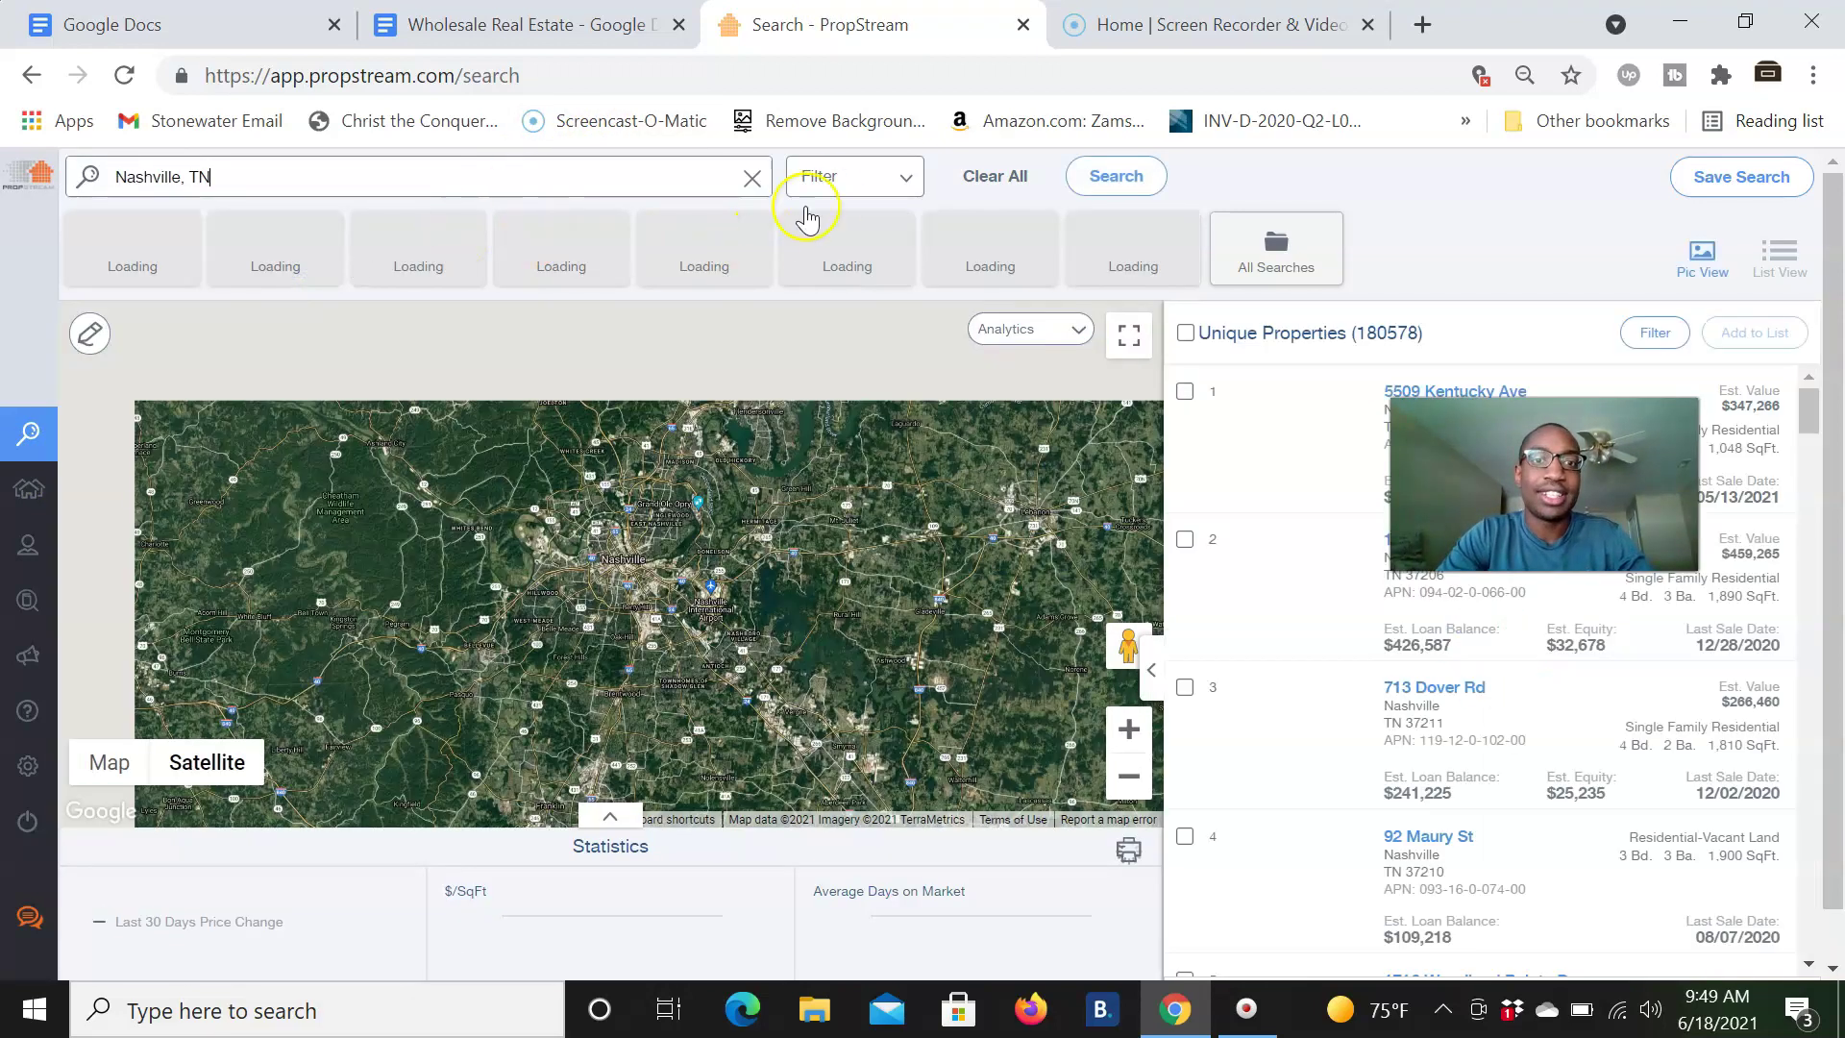
# Step: Filter to Pre-Probate (Deceased Owners) with Owner Occupied set to No, leaving 317 properties
pyautogui.click(872, 183)
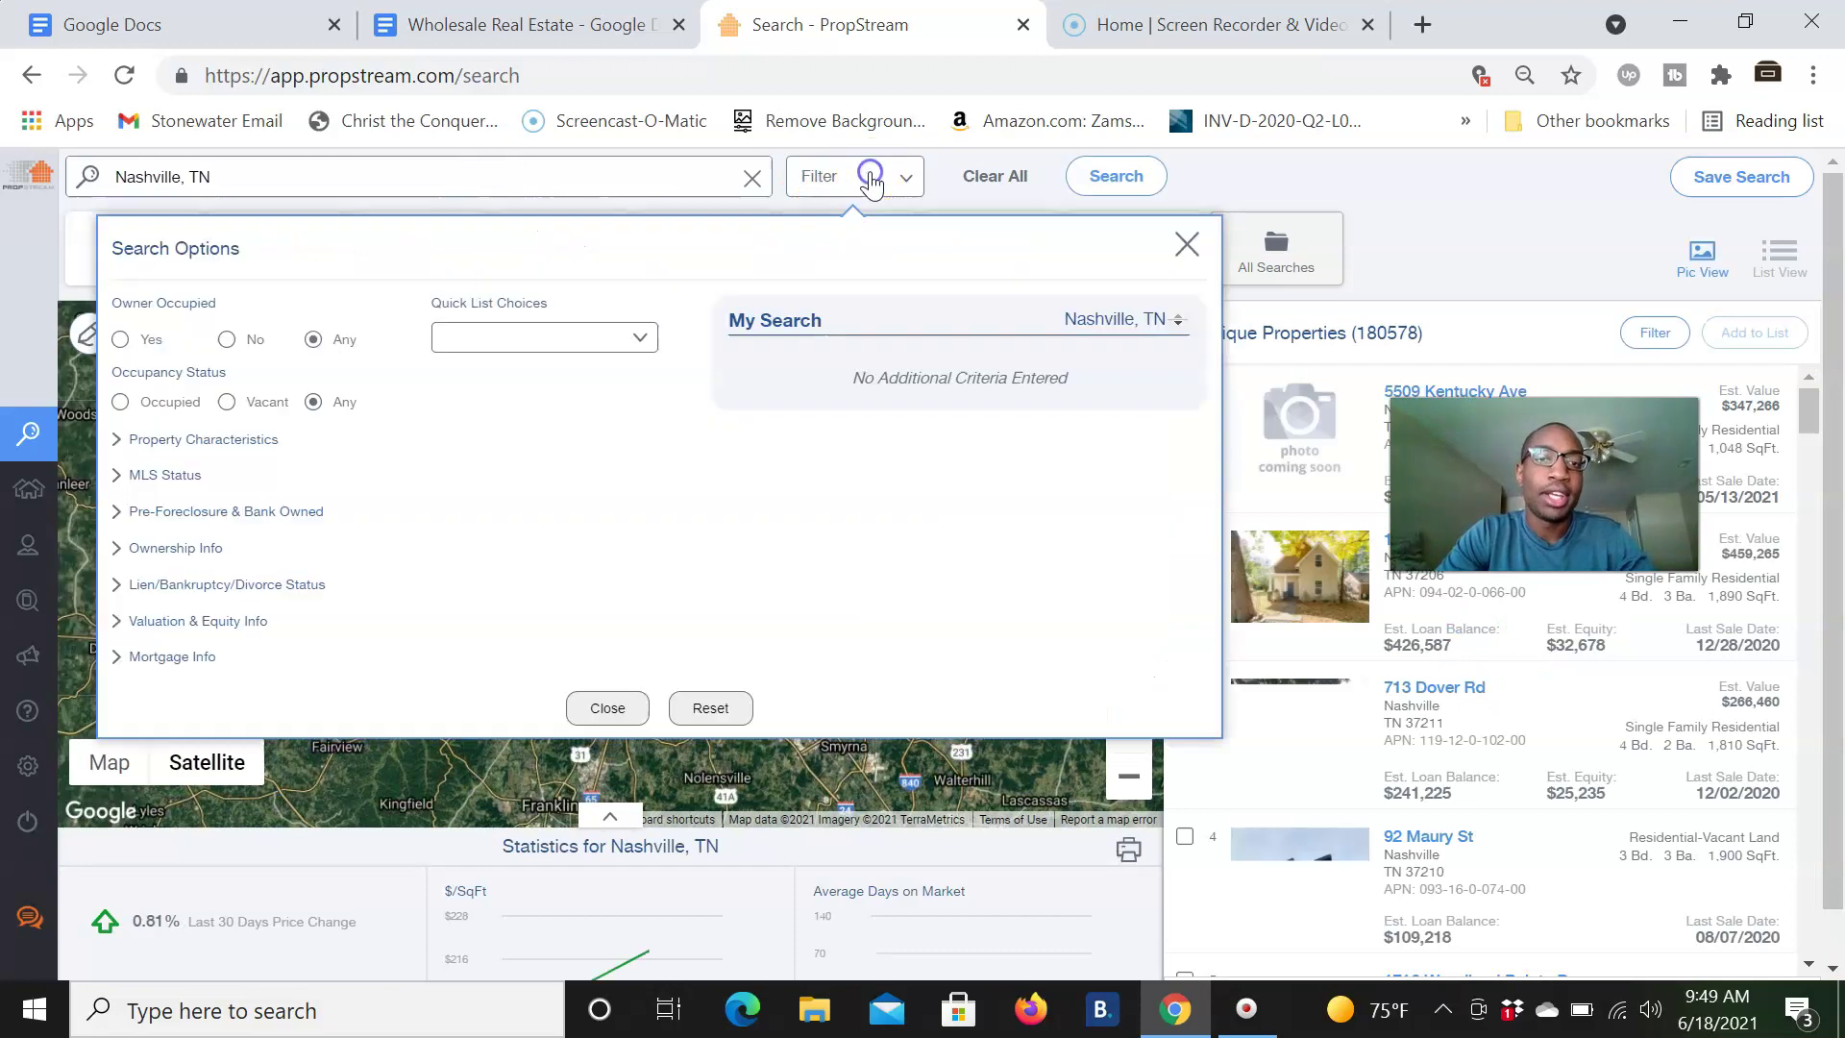
pyautogui.click(596, 333)
pyautogui.click(504, 684)
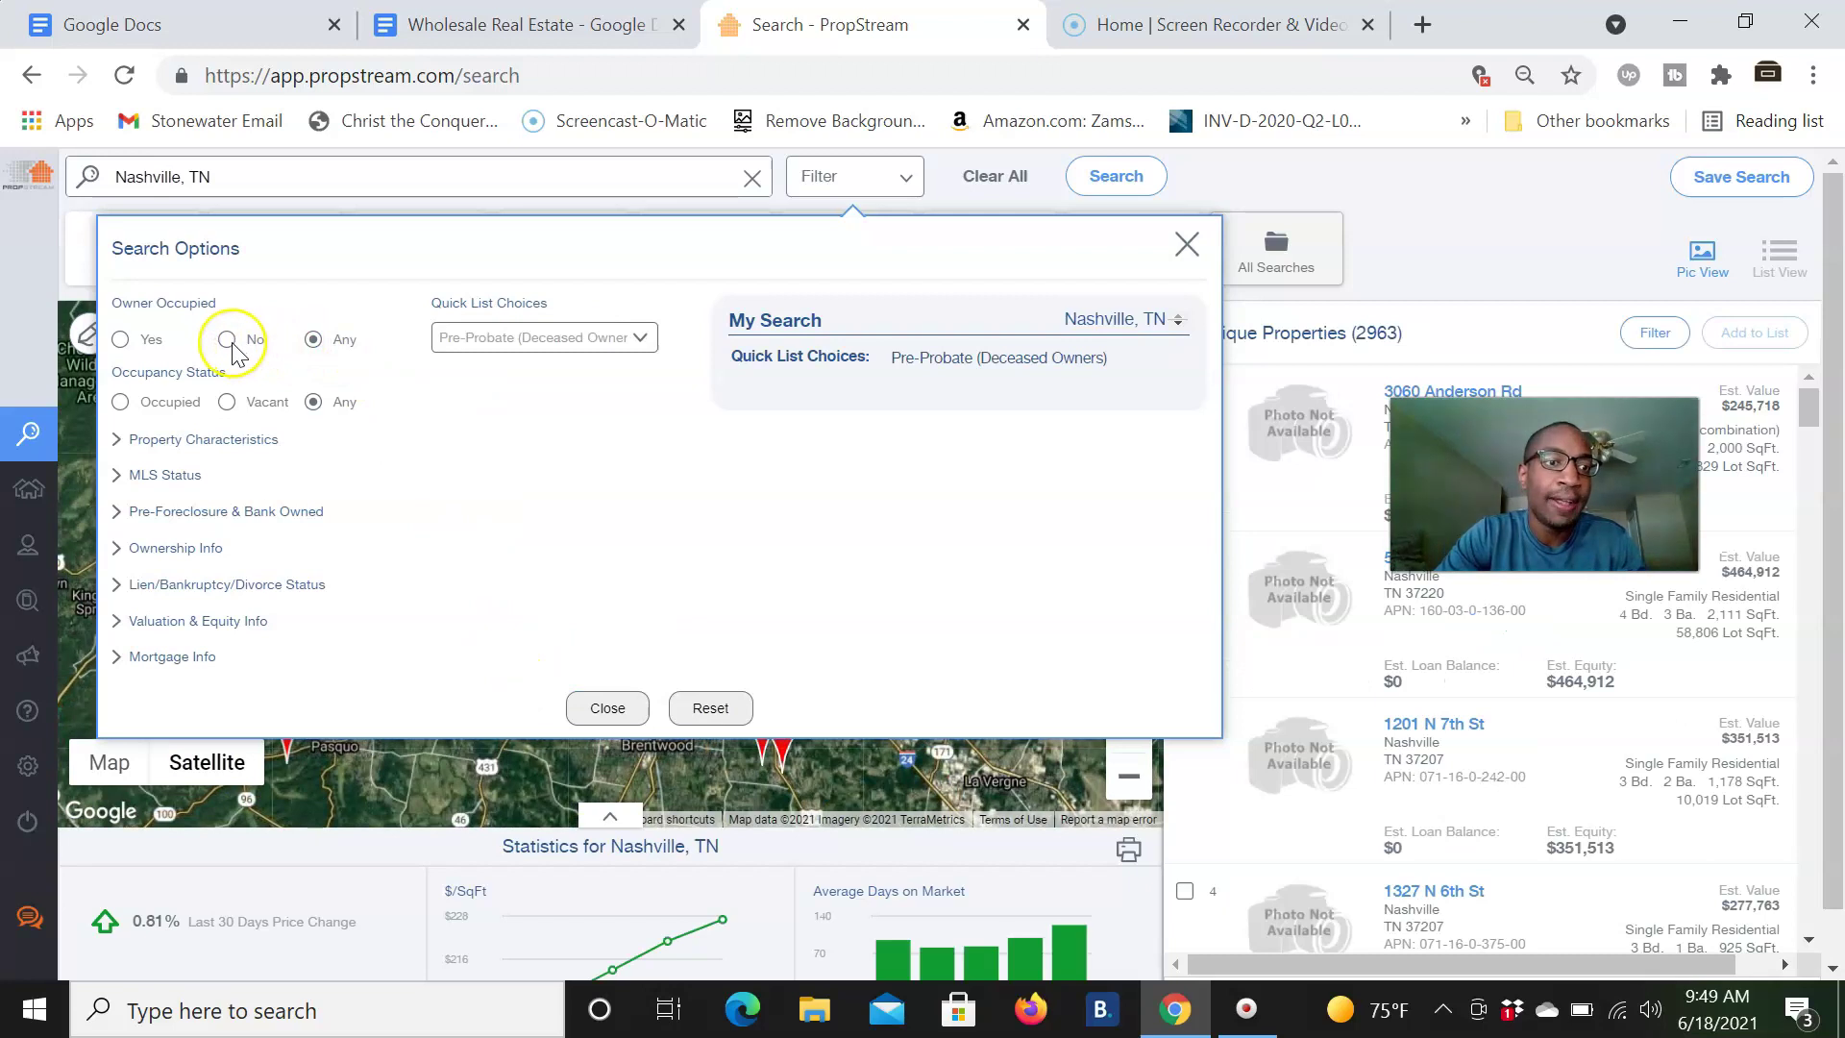
pyautogui.click(225, 403)
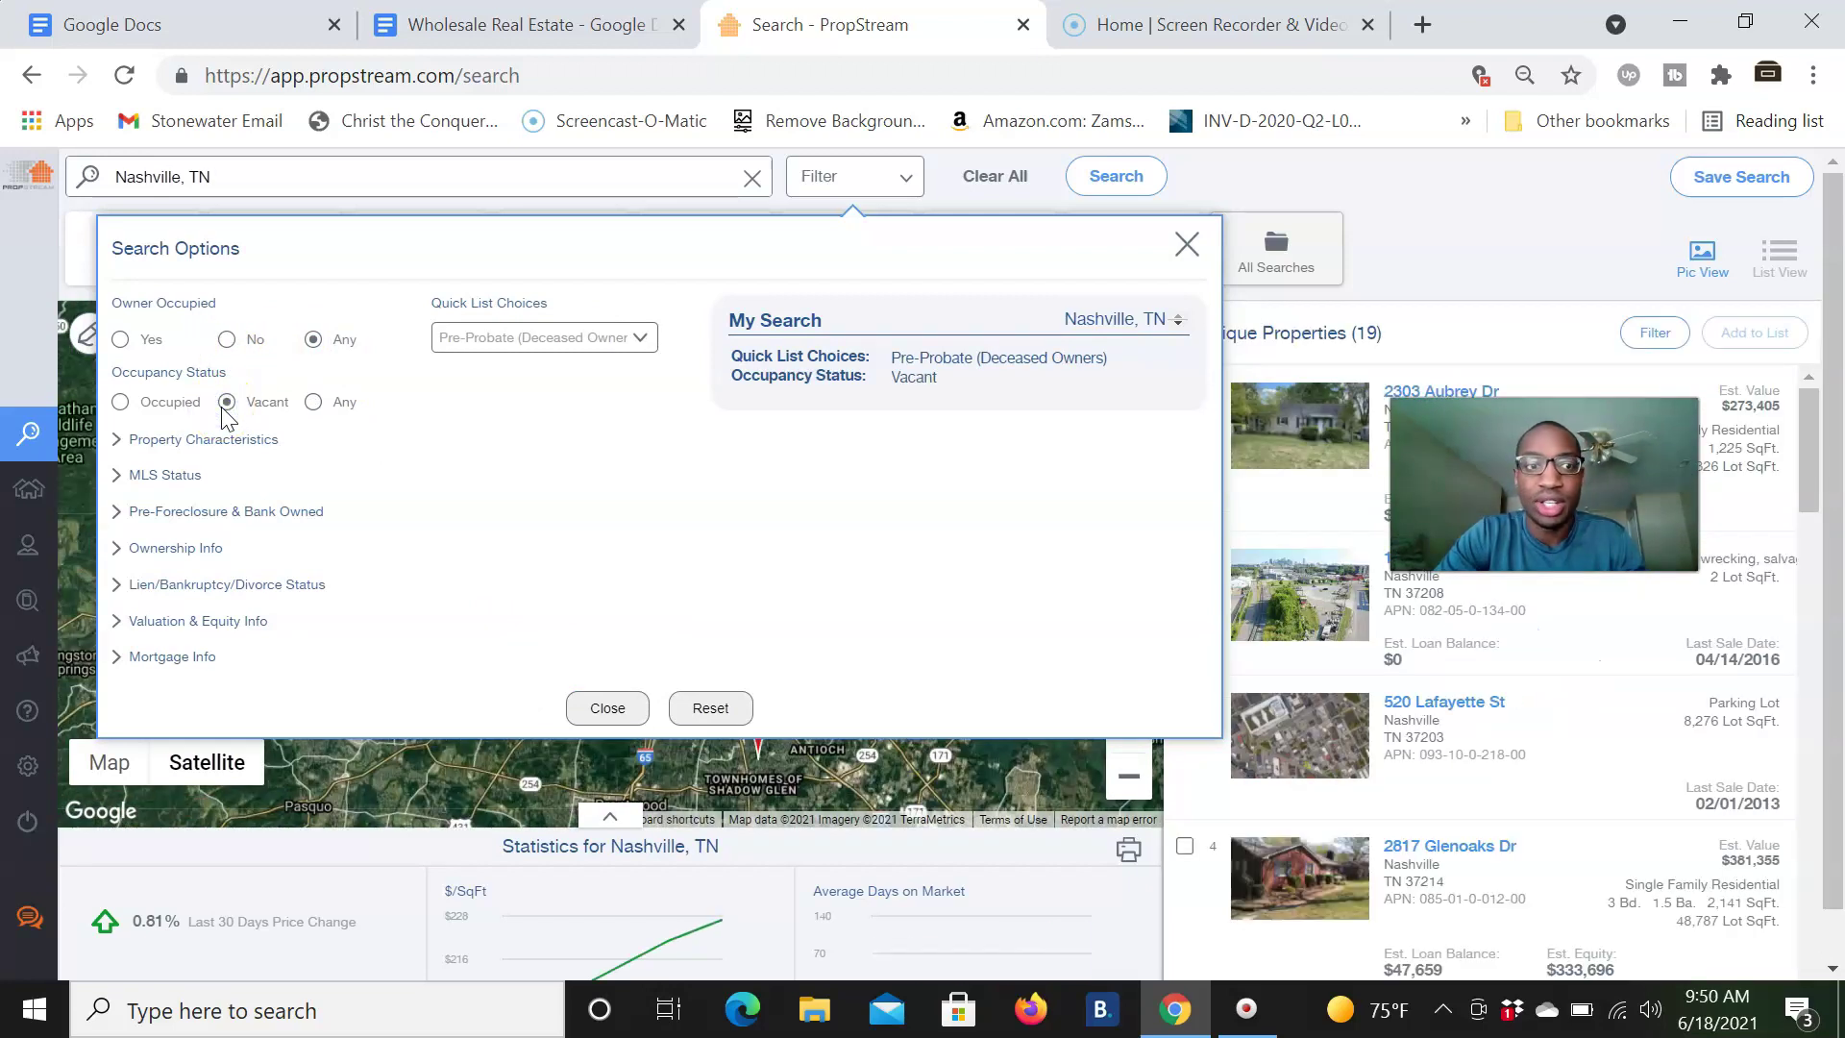
pyautogui.click(312, 403)
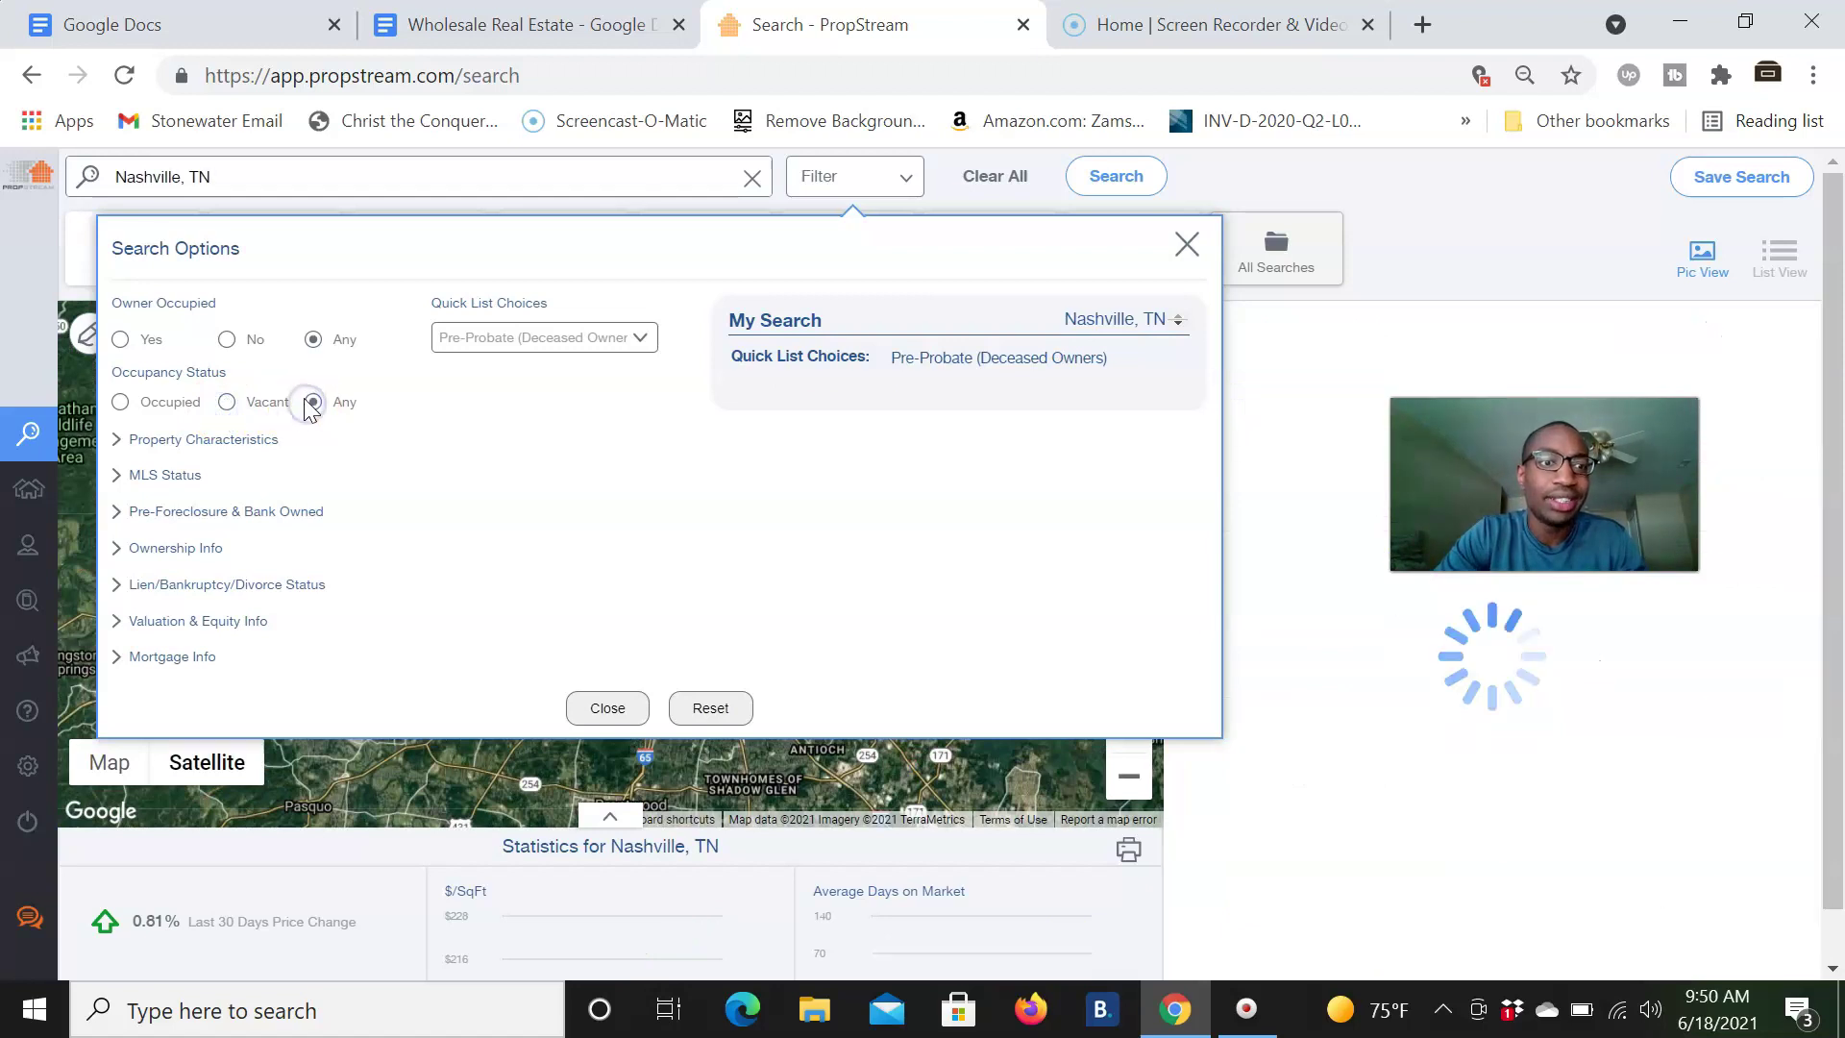
pyautogui.click(228, 340)
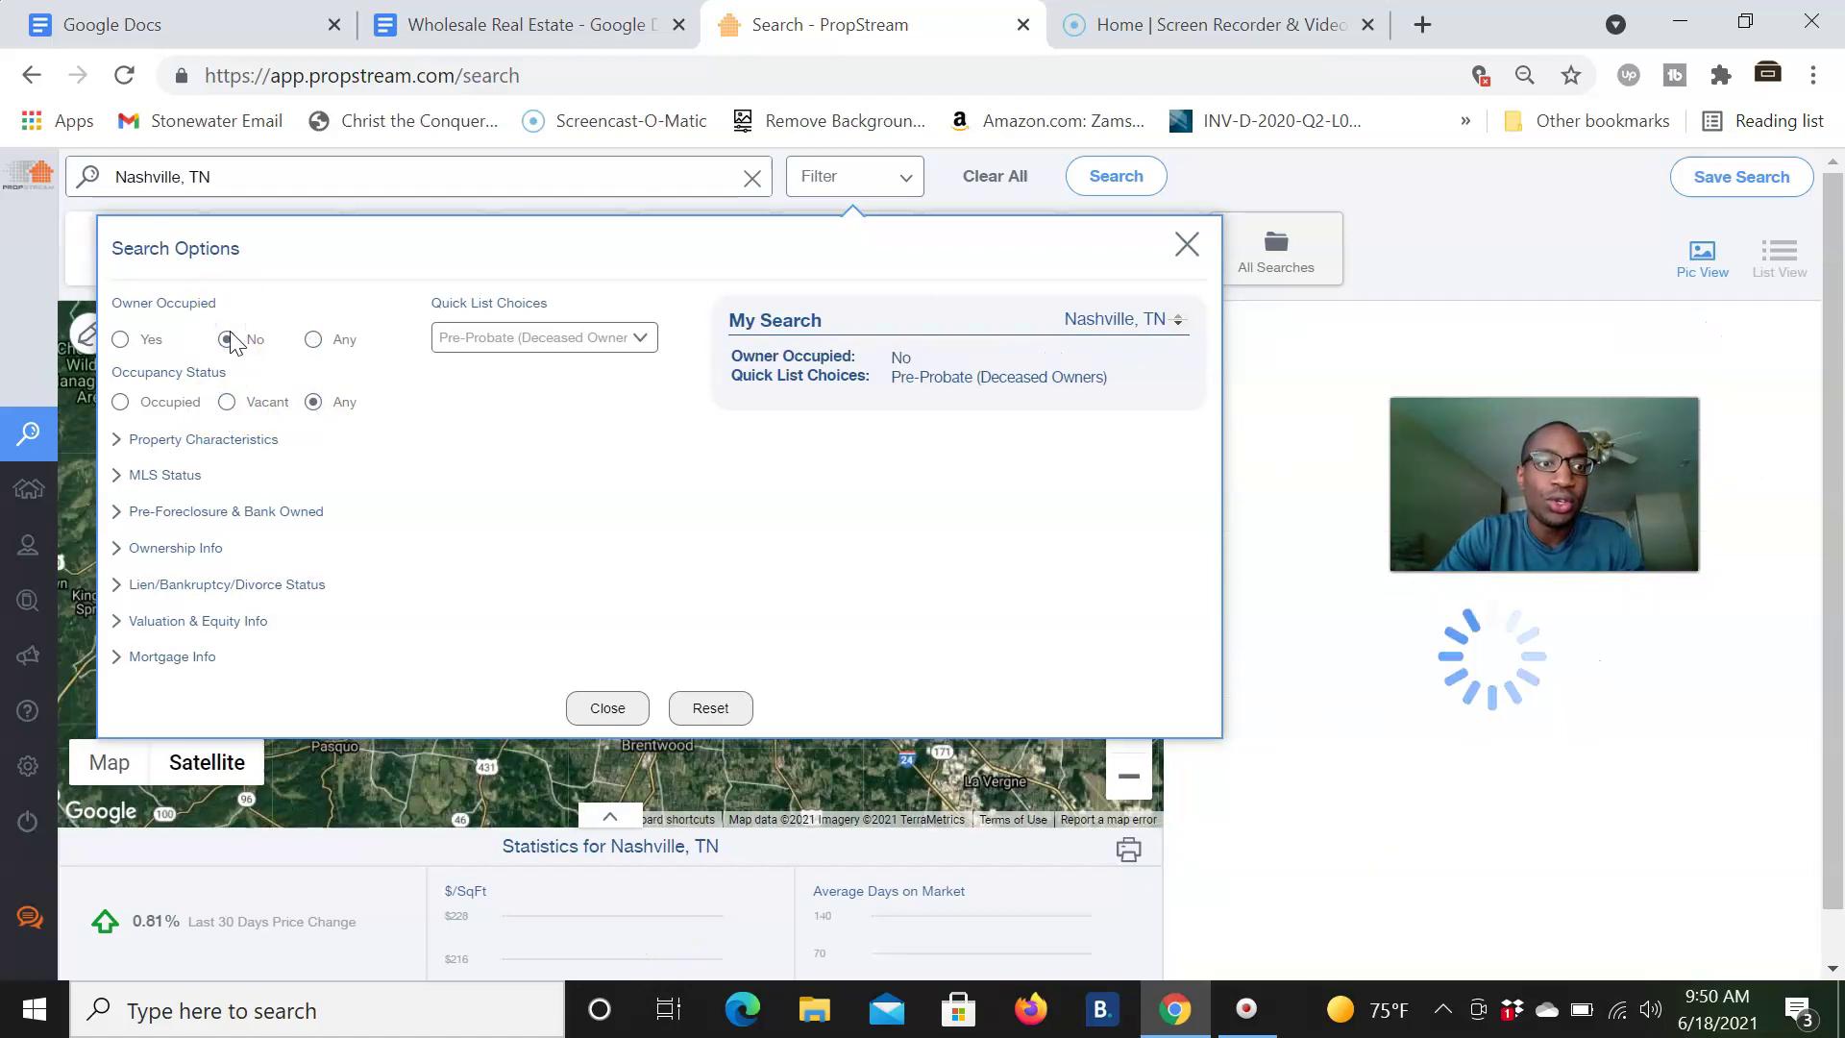
pyautogui.click(1188, 246)
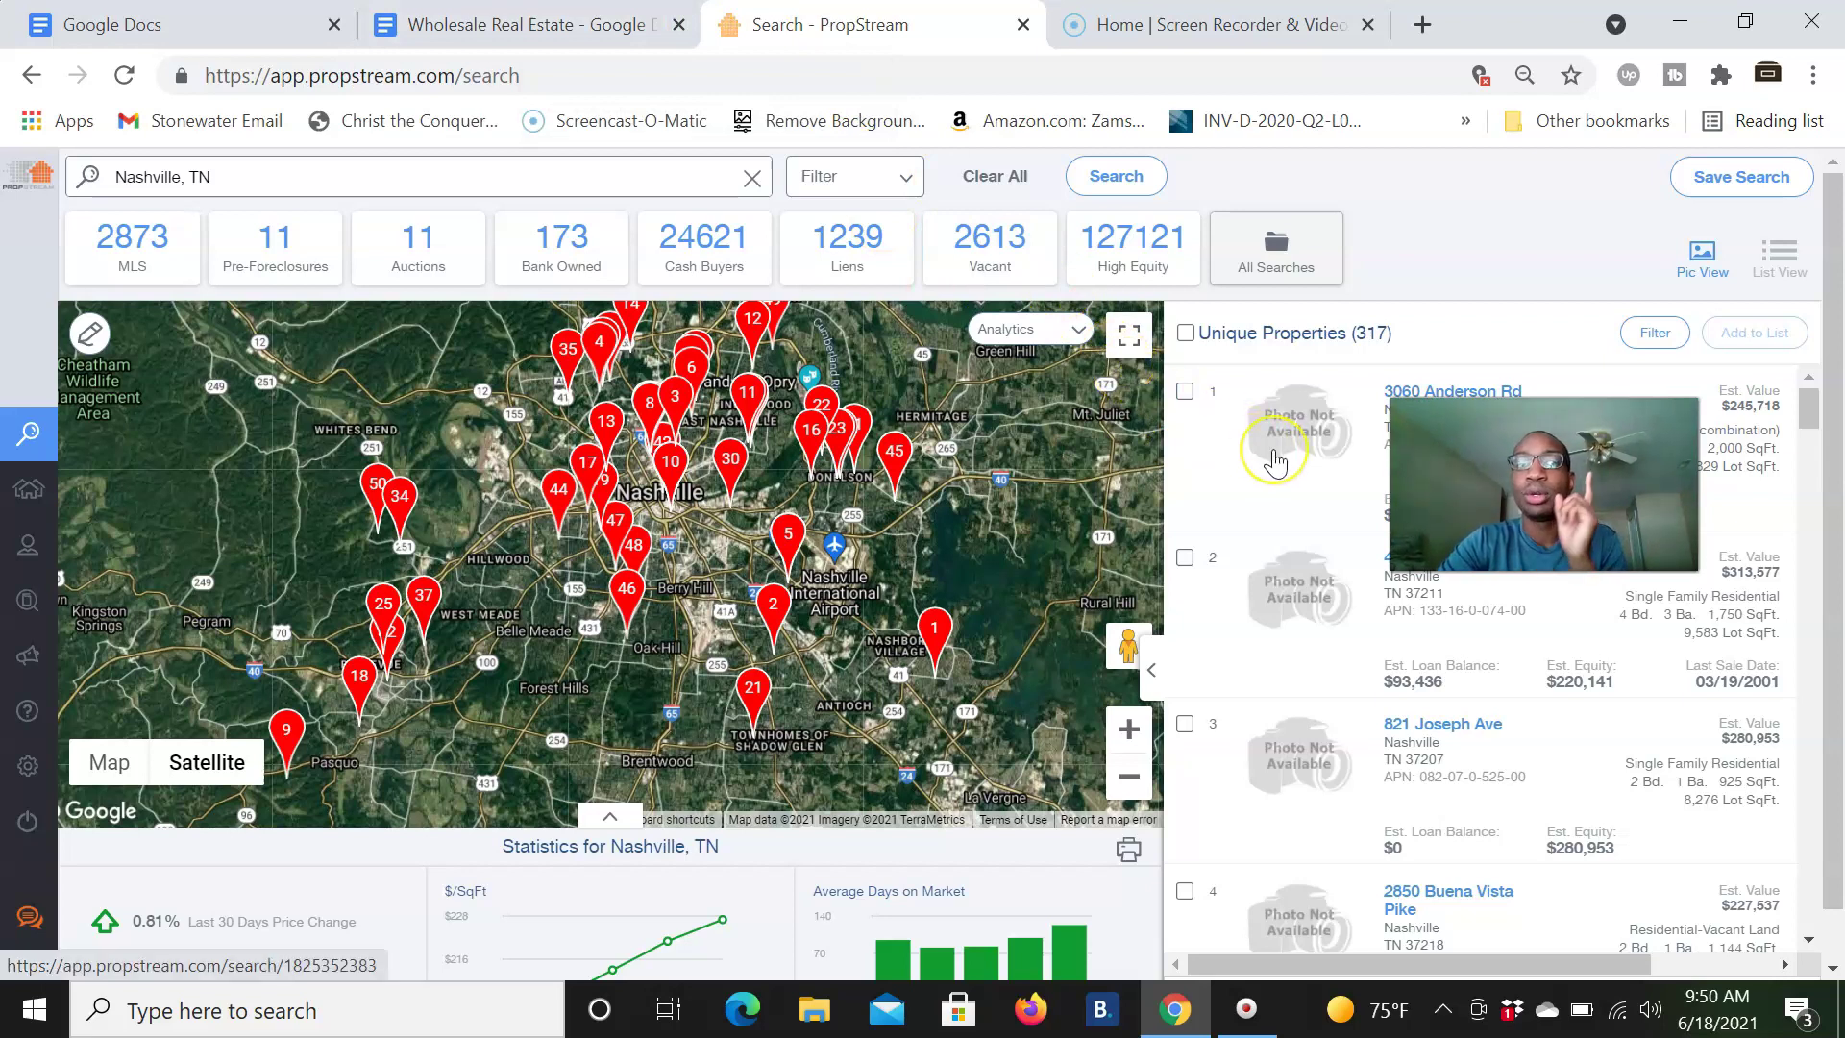
pyautogui.click(555, 27)
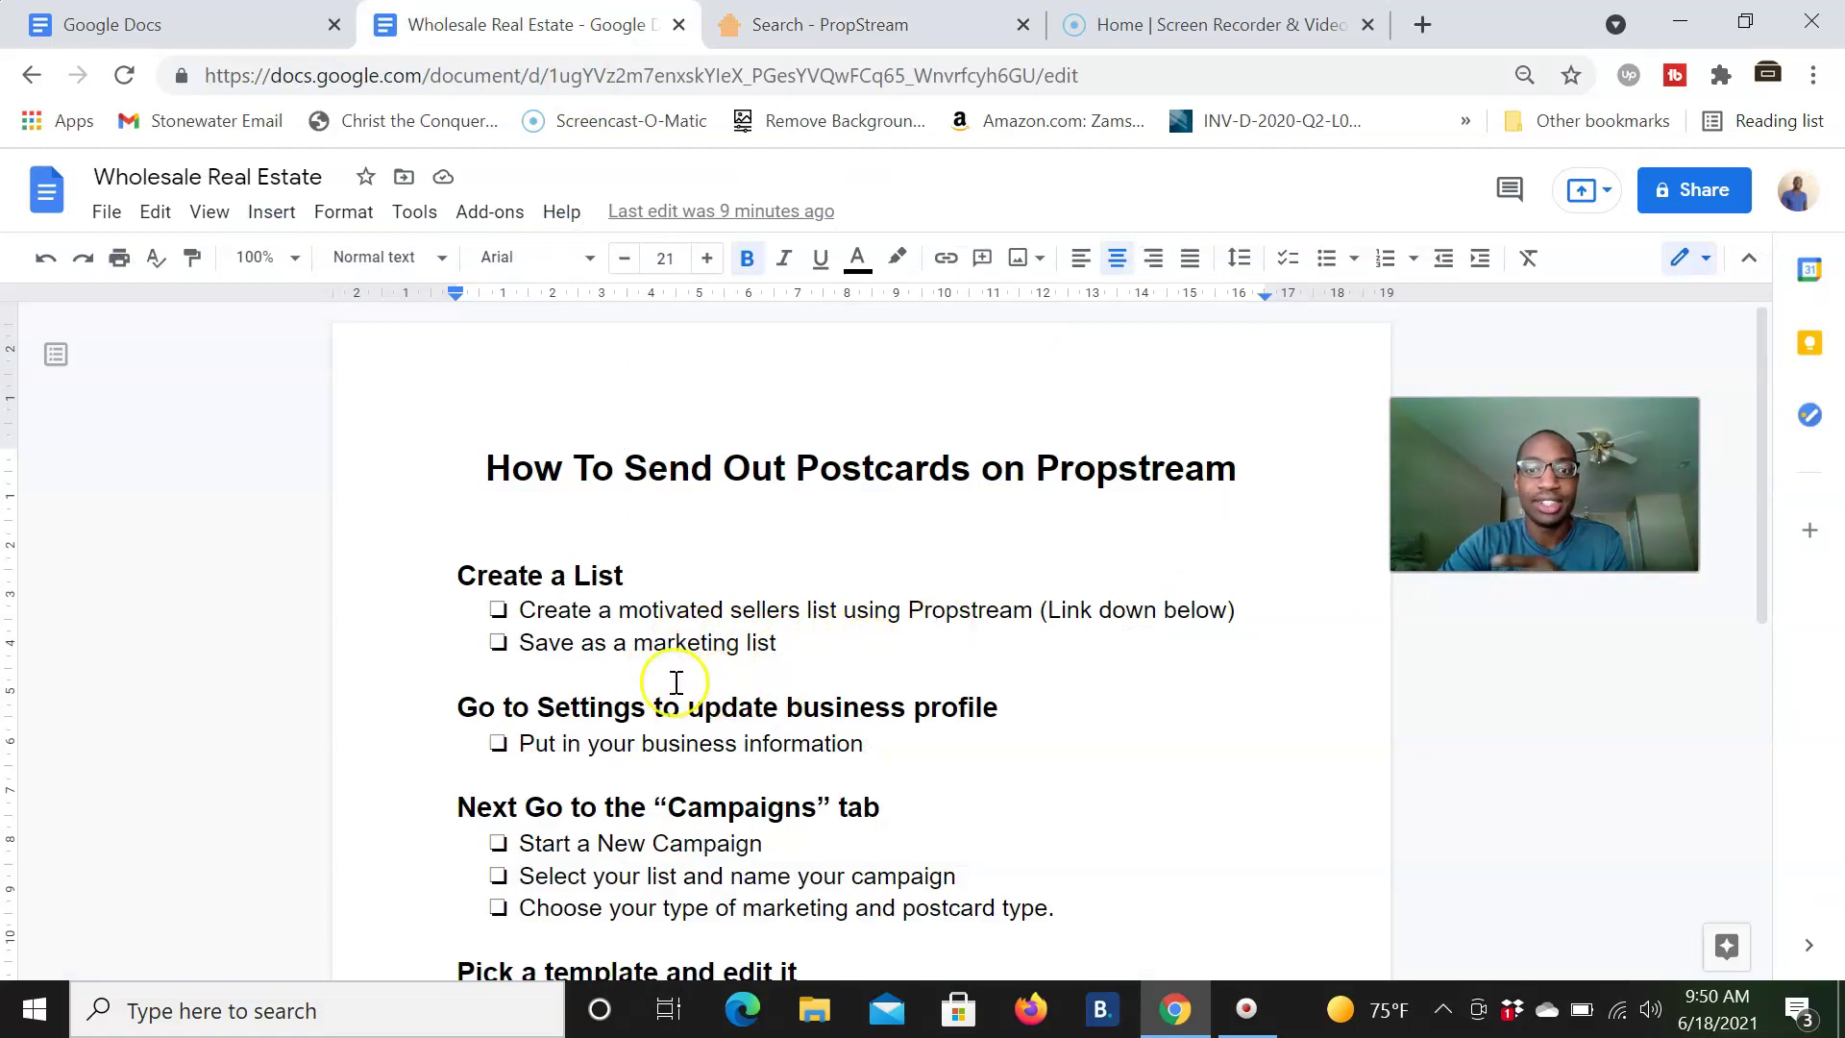
pyautogui.click(971, 26)
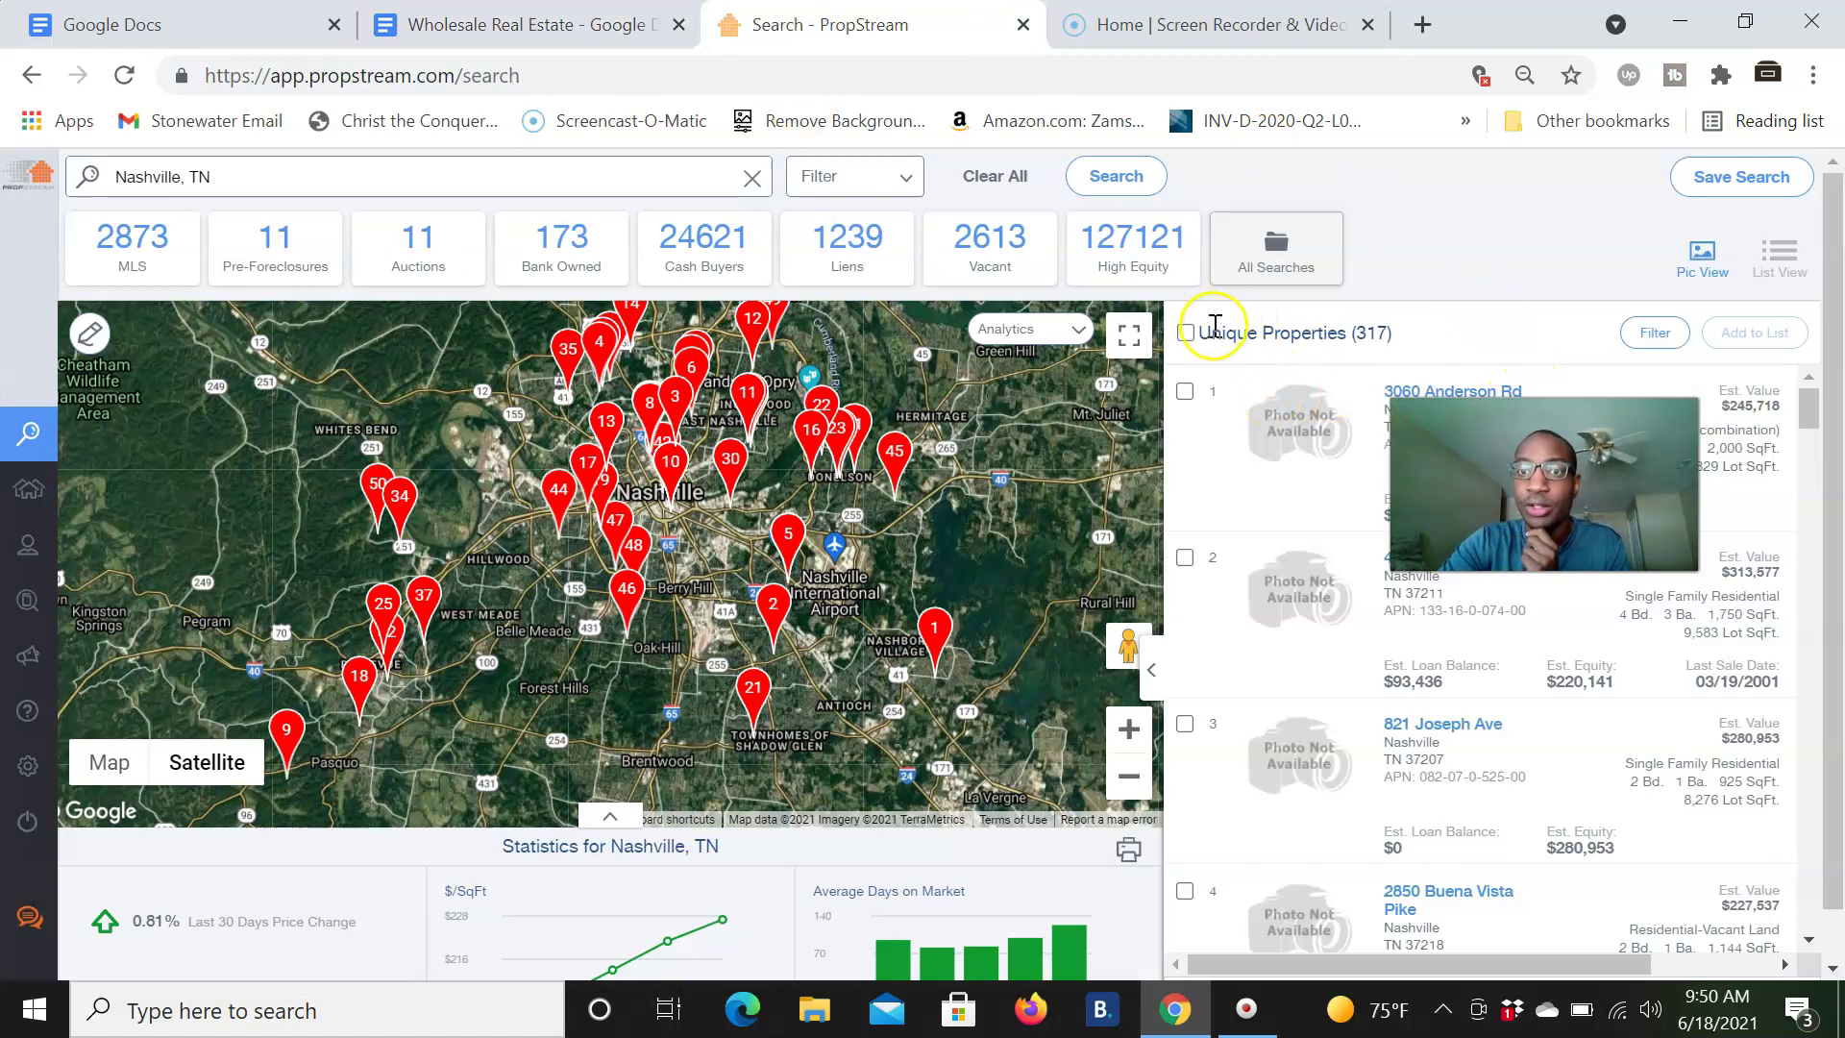
# Step: Select all 317 properties and save them to a new list named 'Test 3 Postcards'
pyautogui.click(1185, 334)
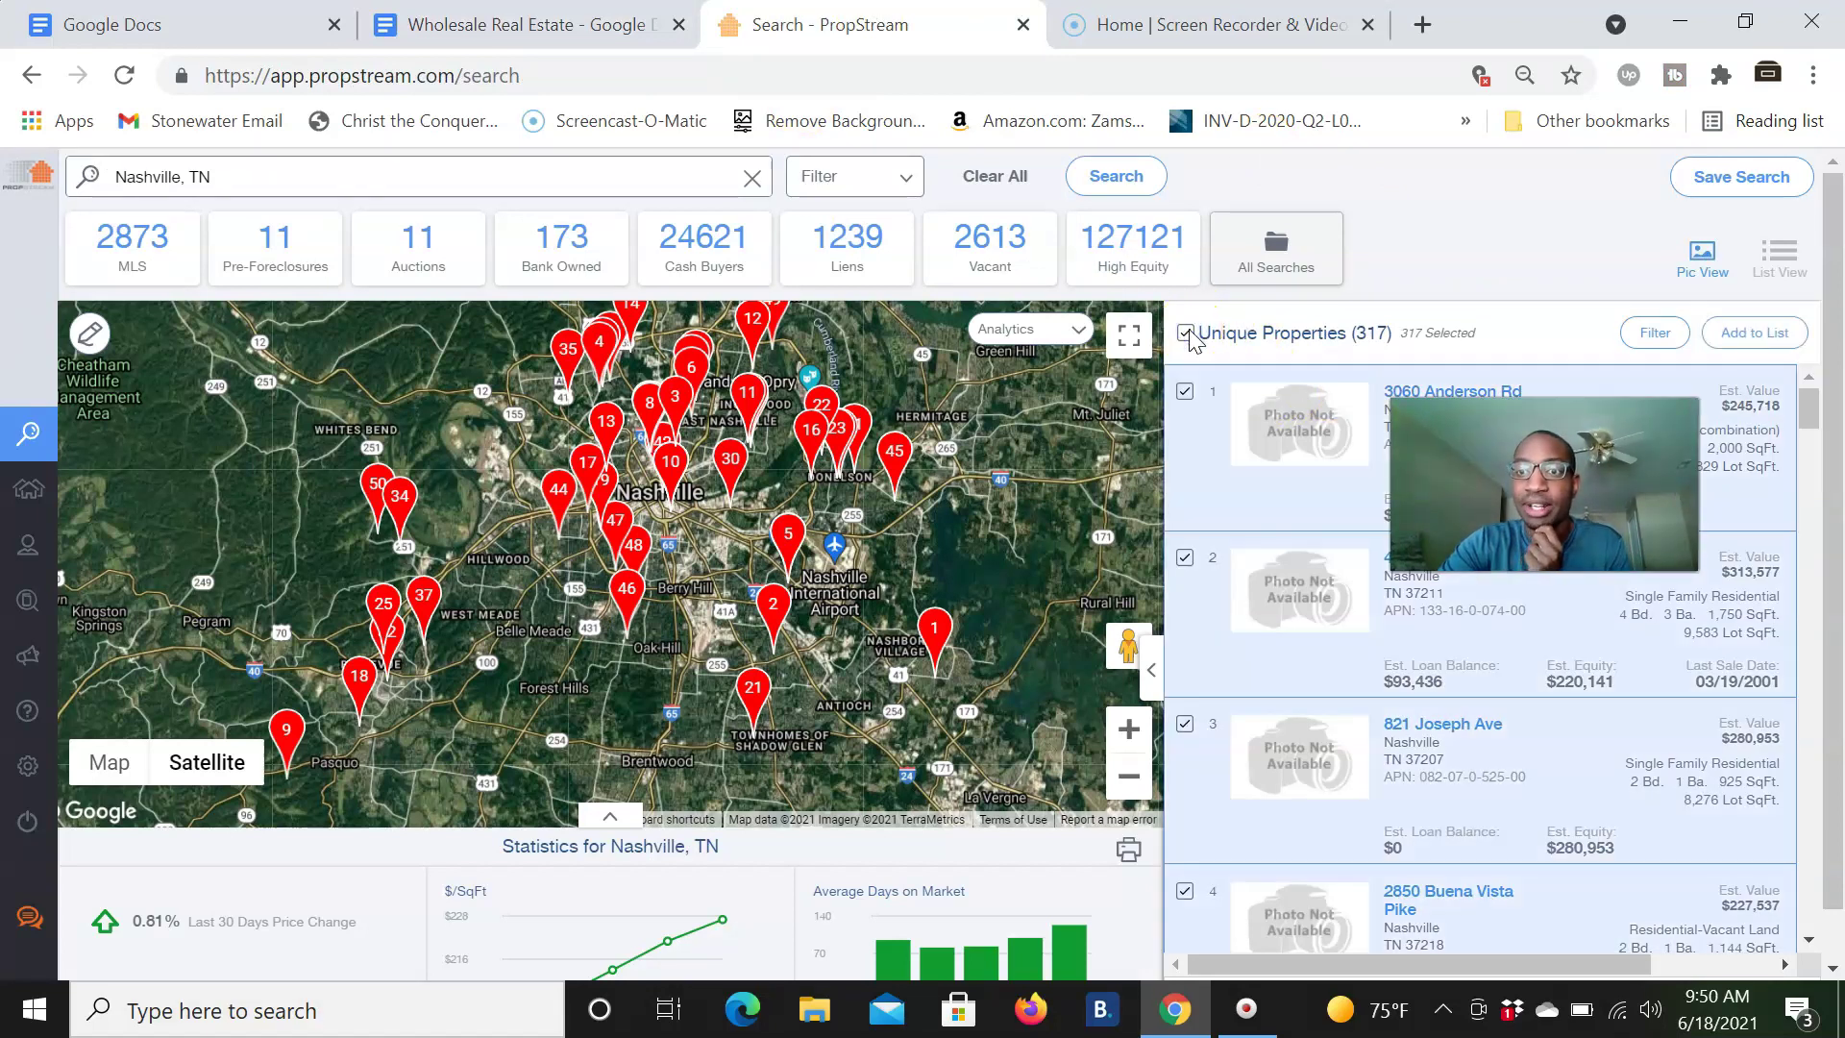
pyautogui.click(1755, 333)
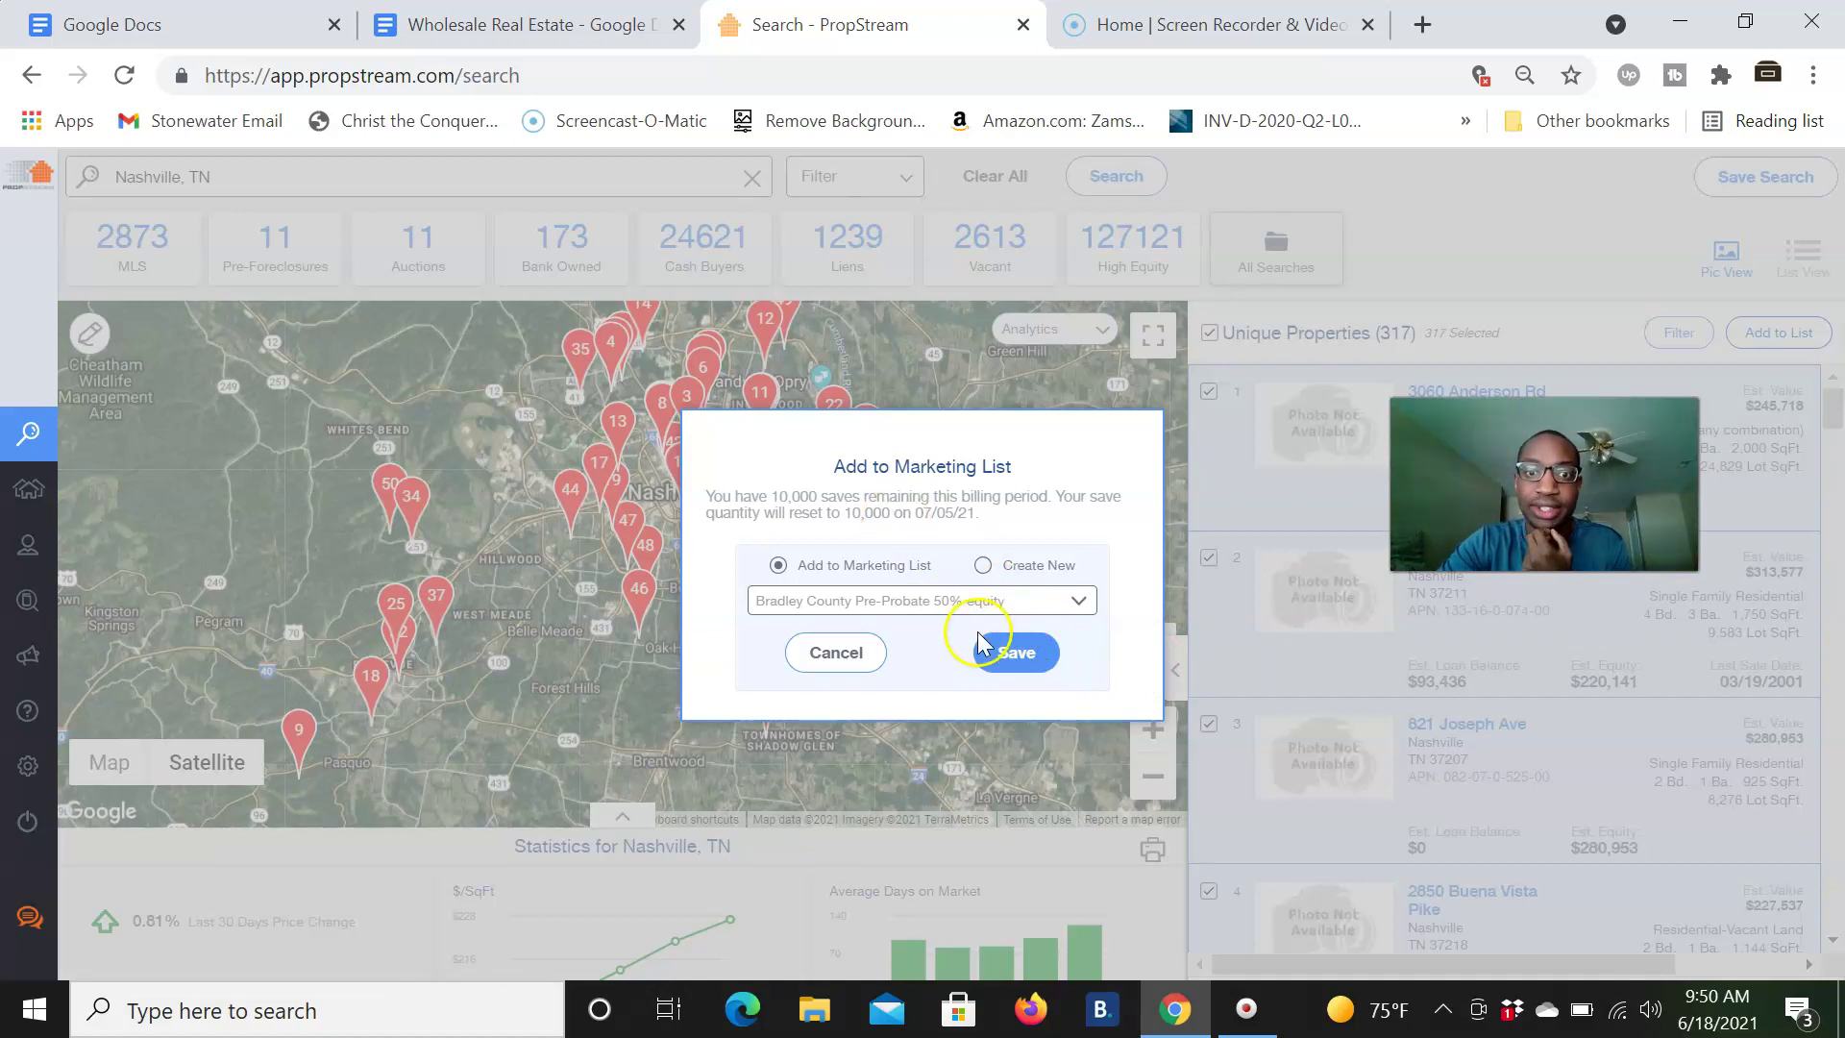
pyautogui.click(983, 565)
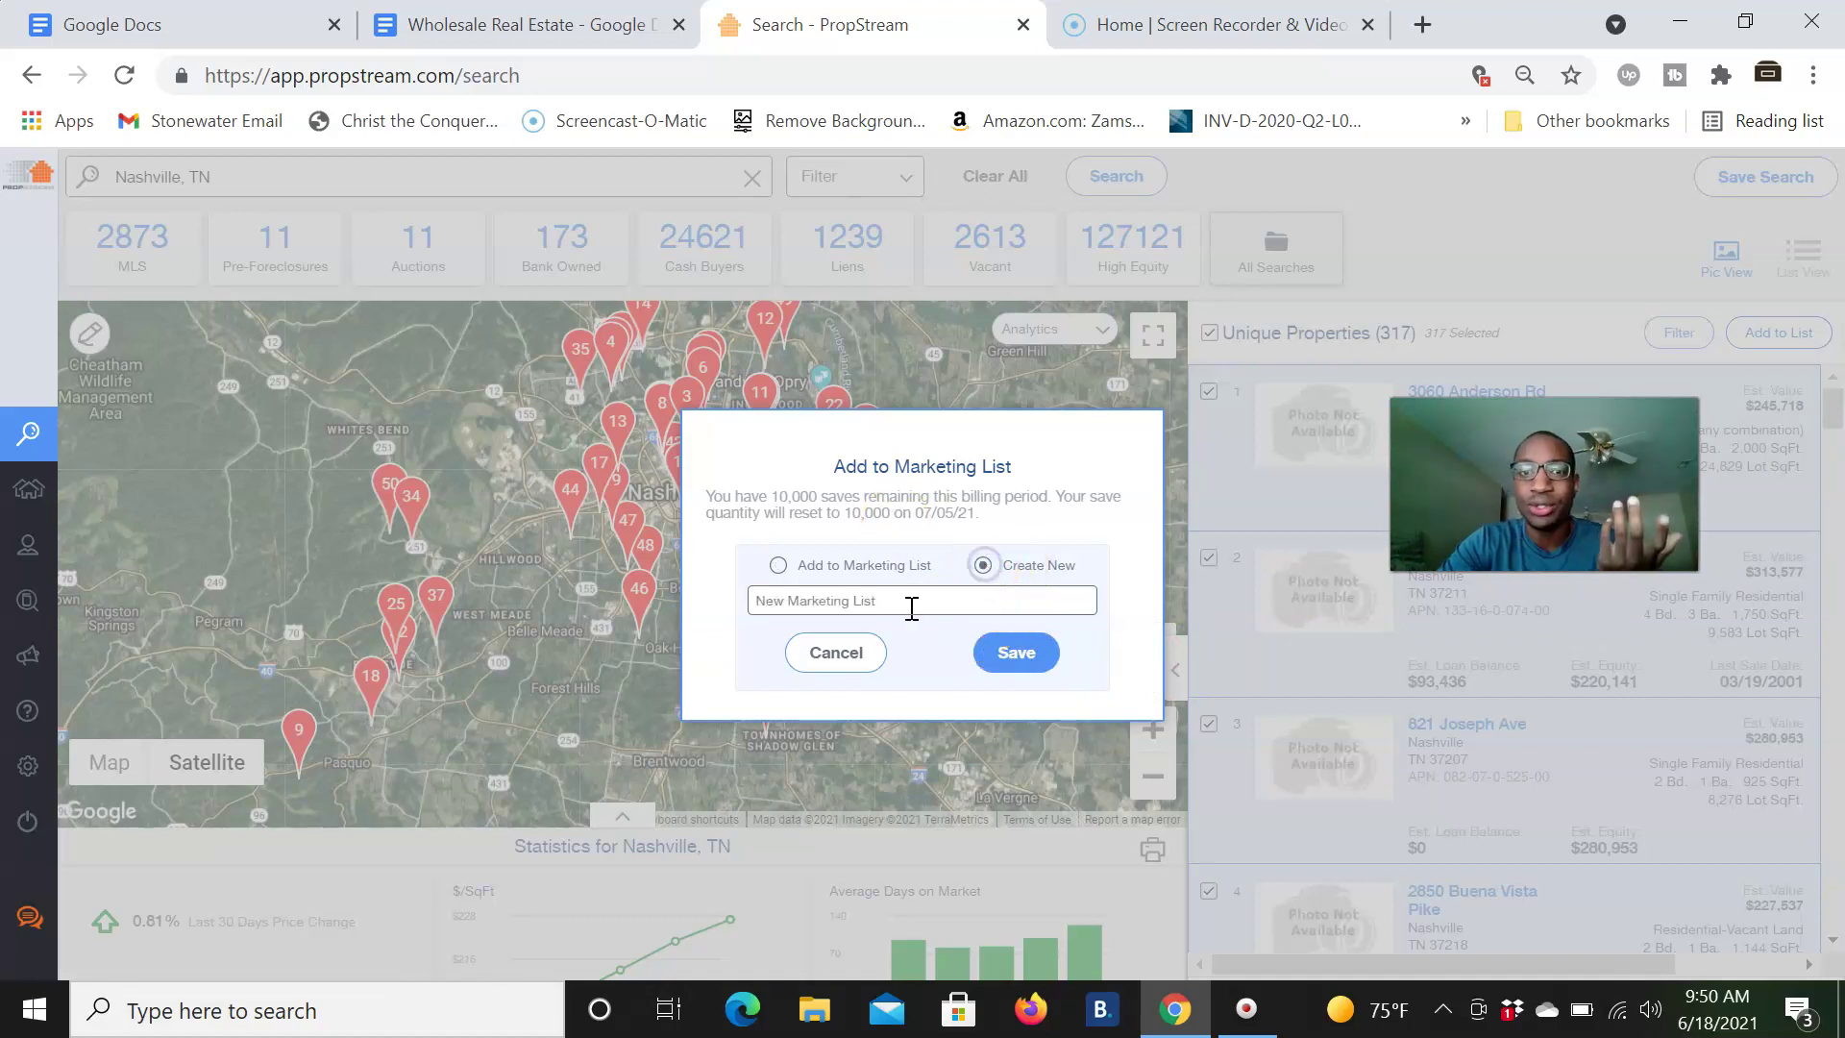
pyautogui.click(918, 609)
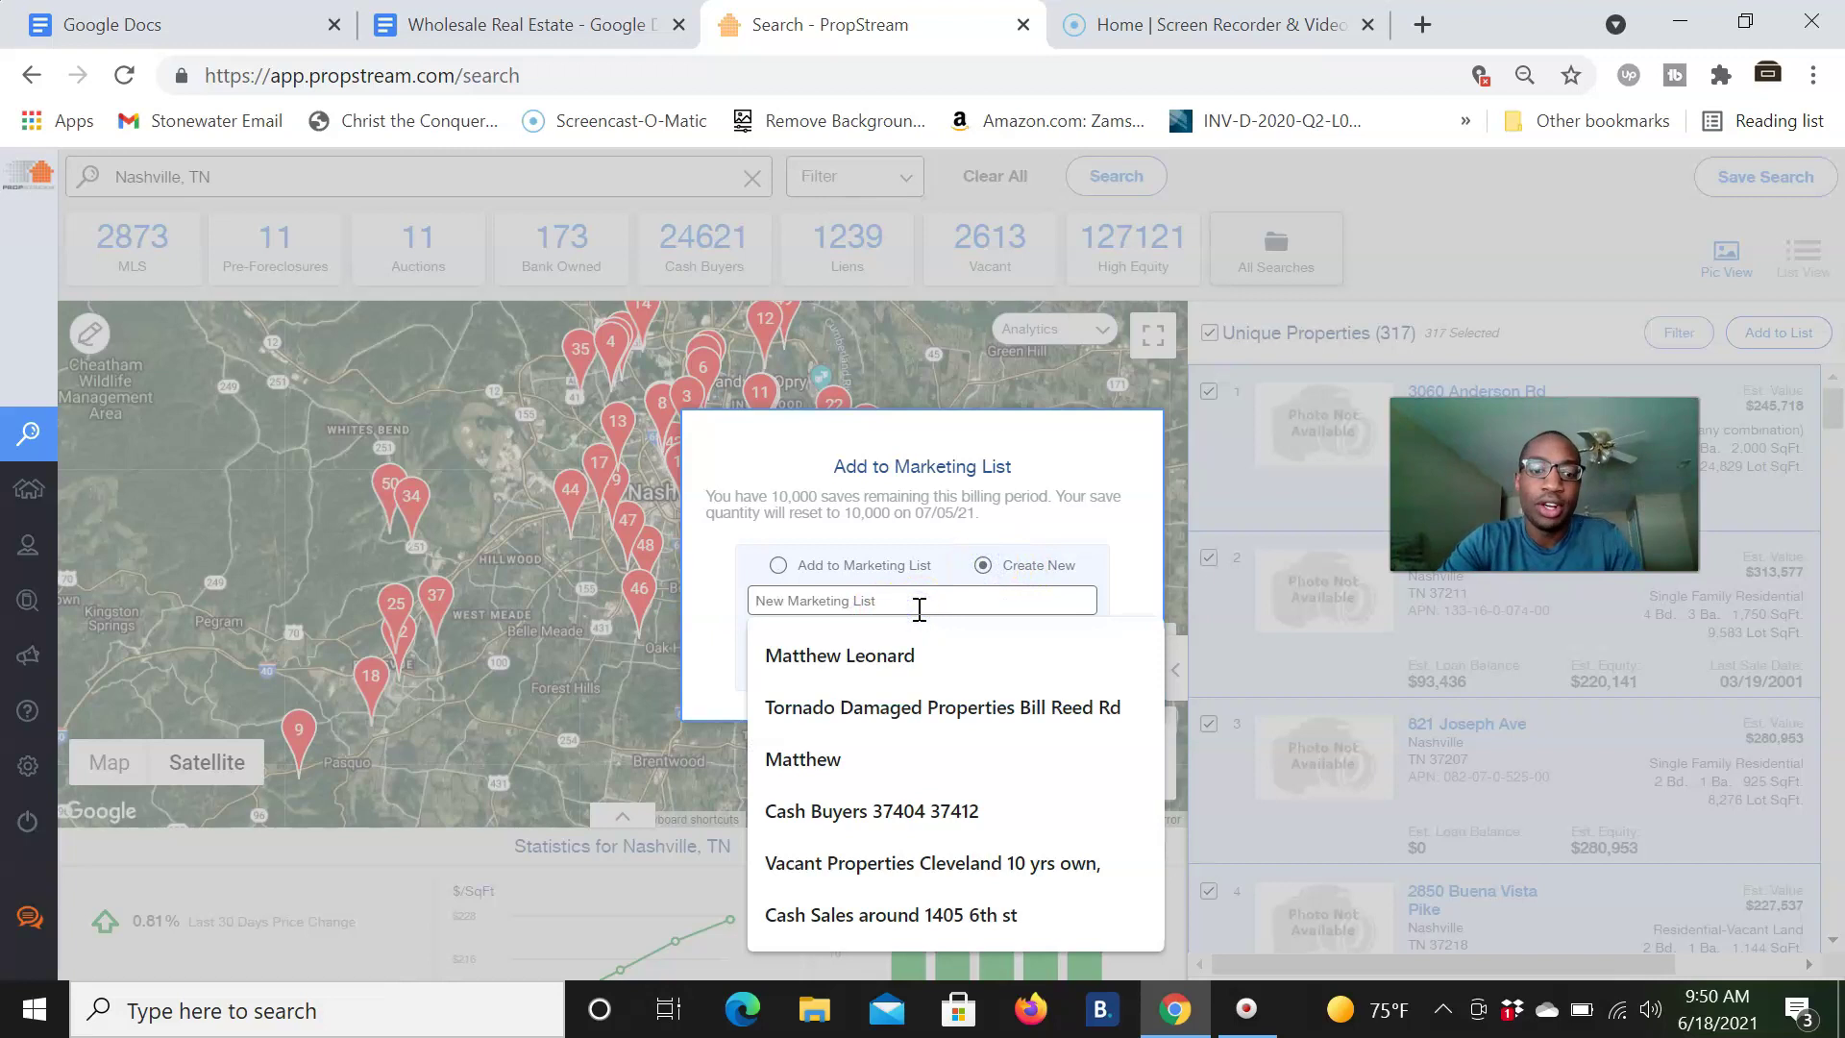
pyautogui.write('Test ')
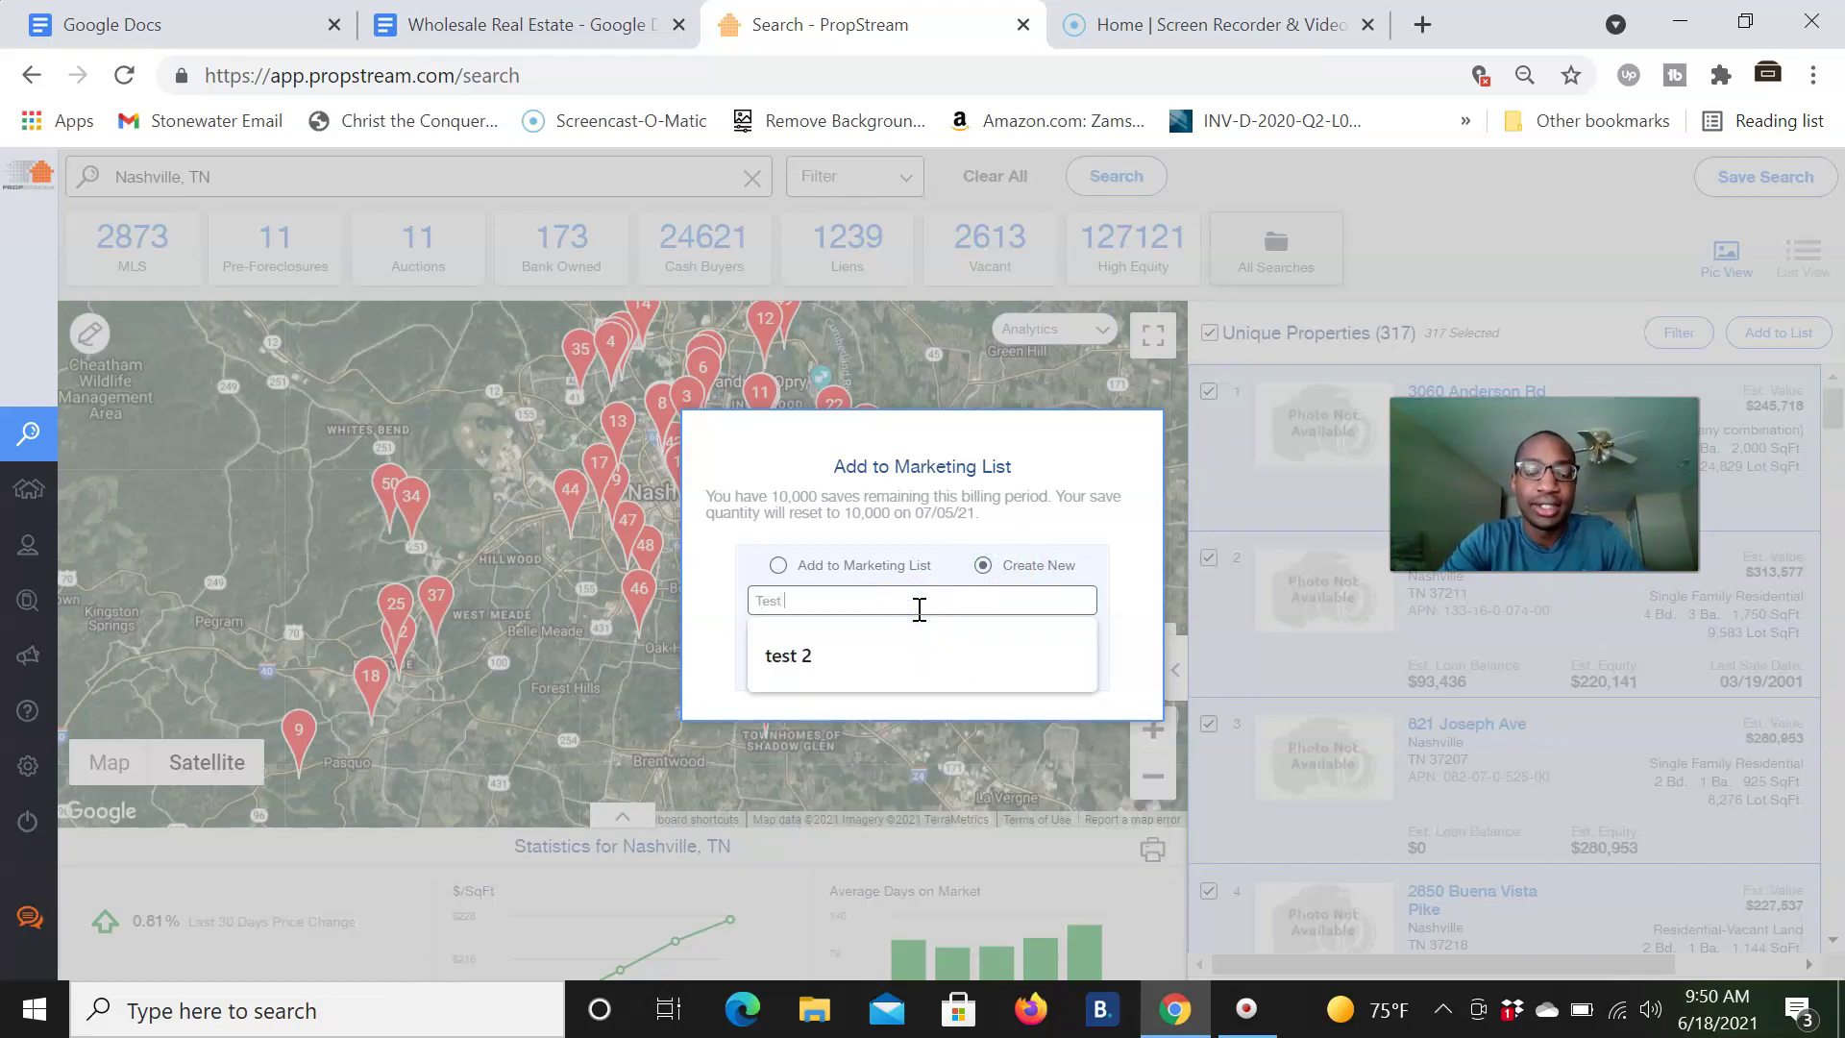
pyautogui.write('3 Postcards')
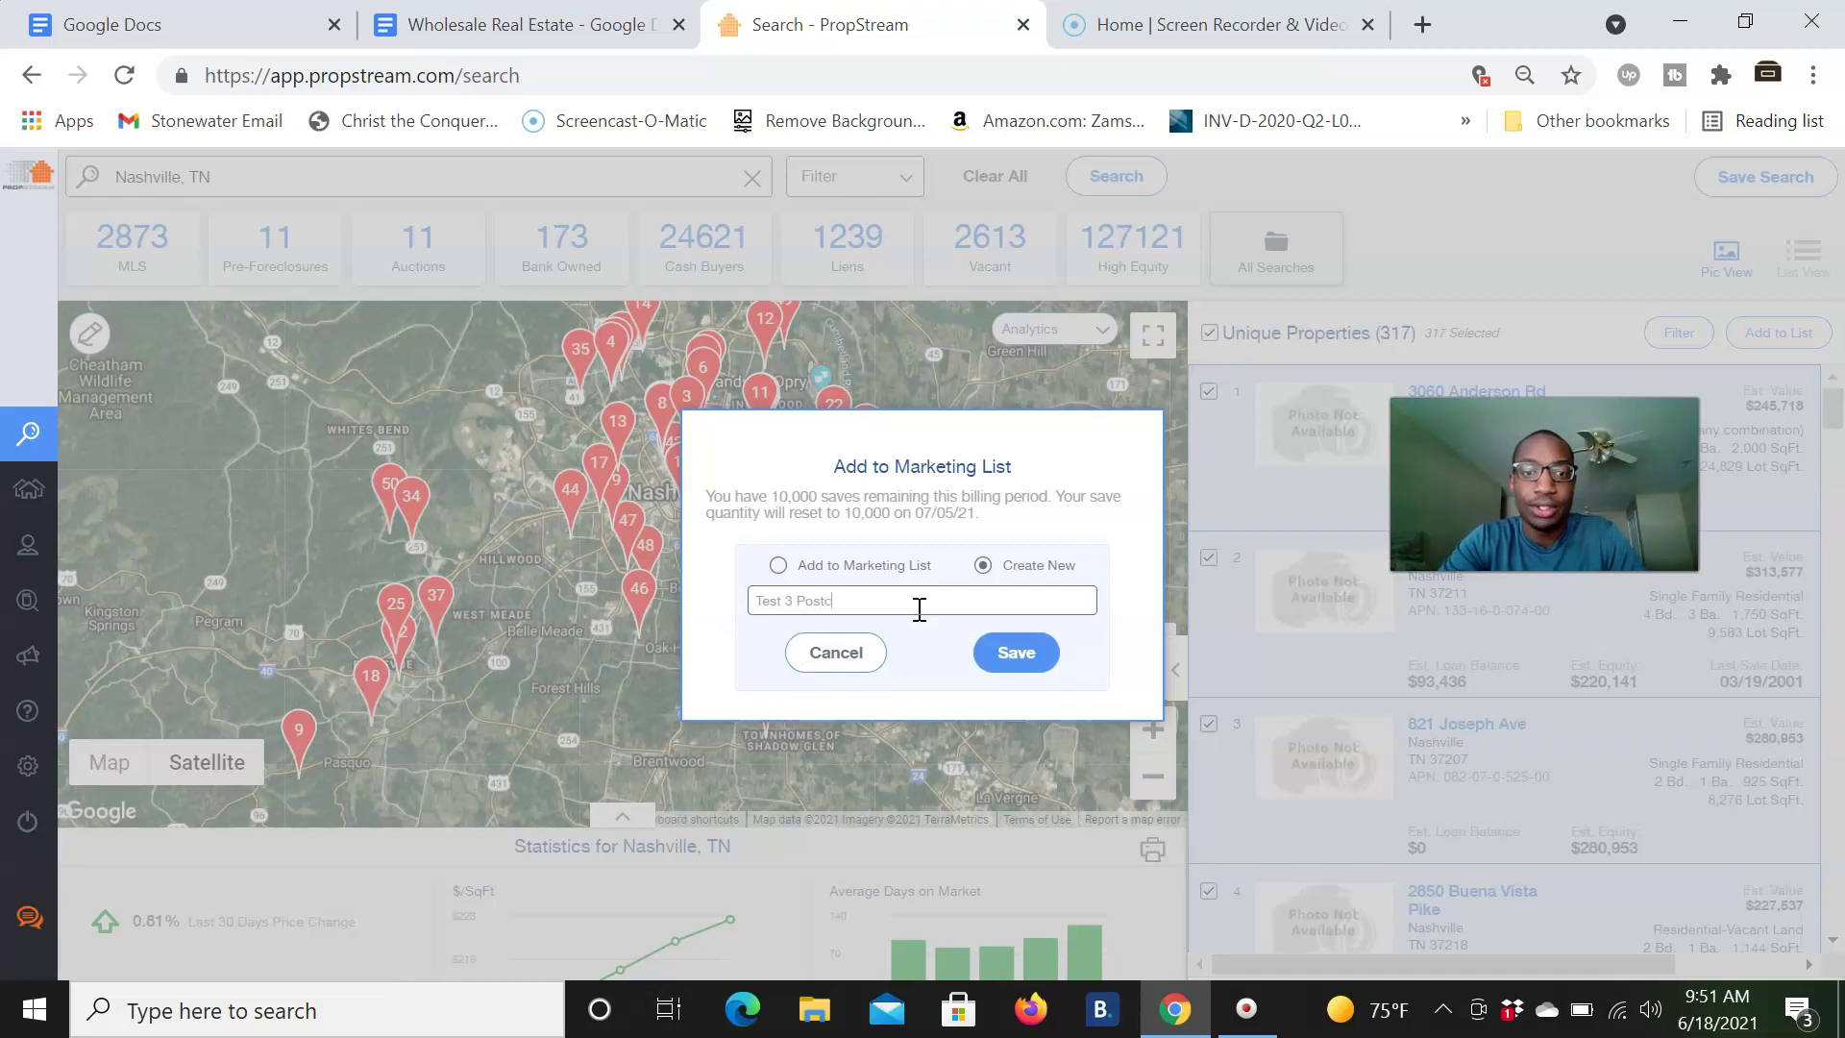
pyautogui.click(1024, 652)
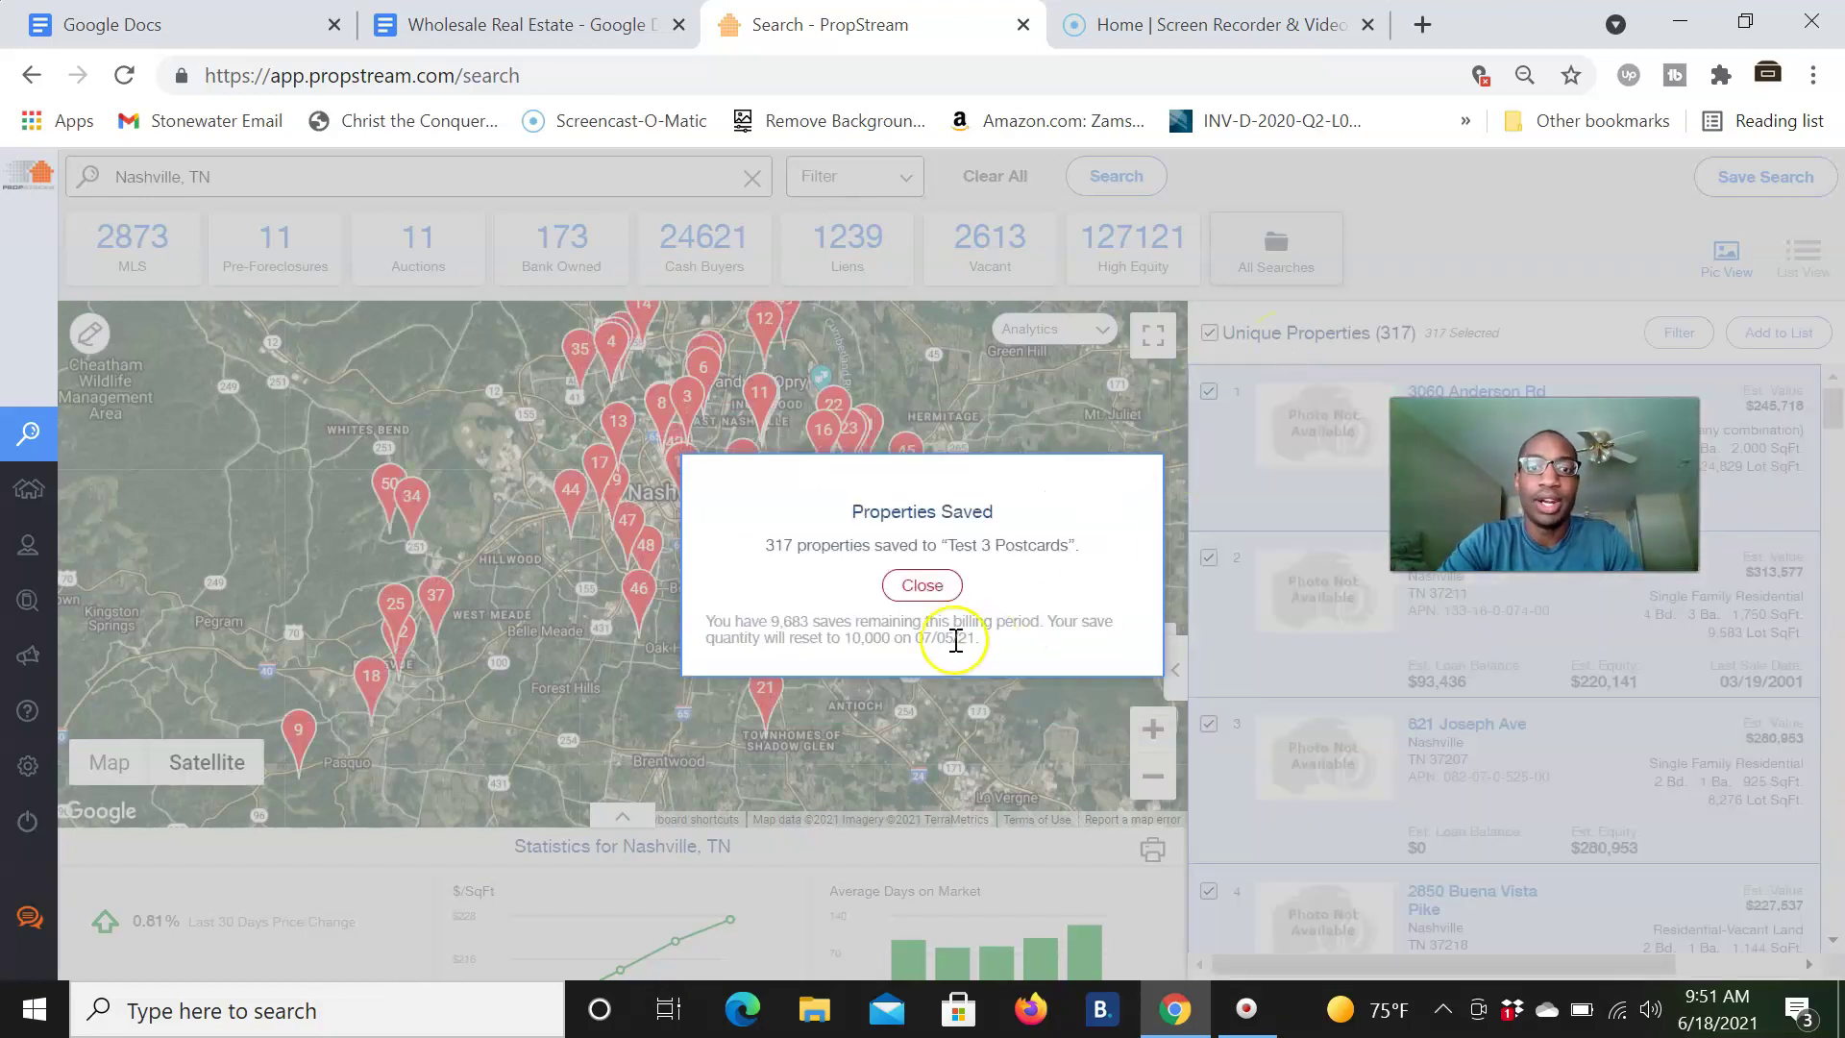
pyautogui.click(923, 586)
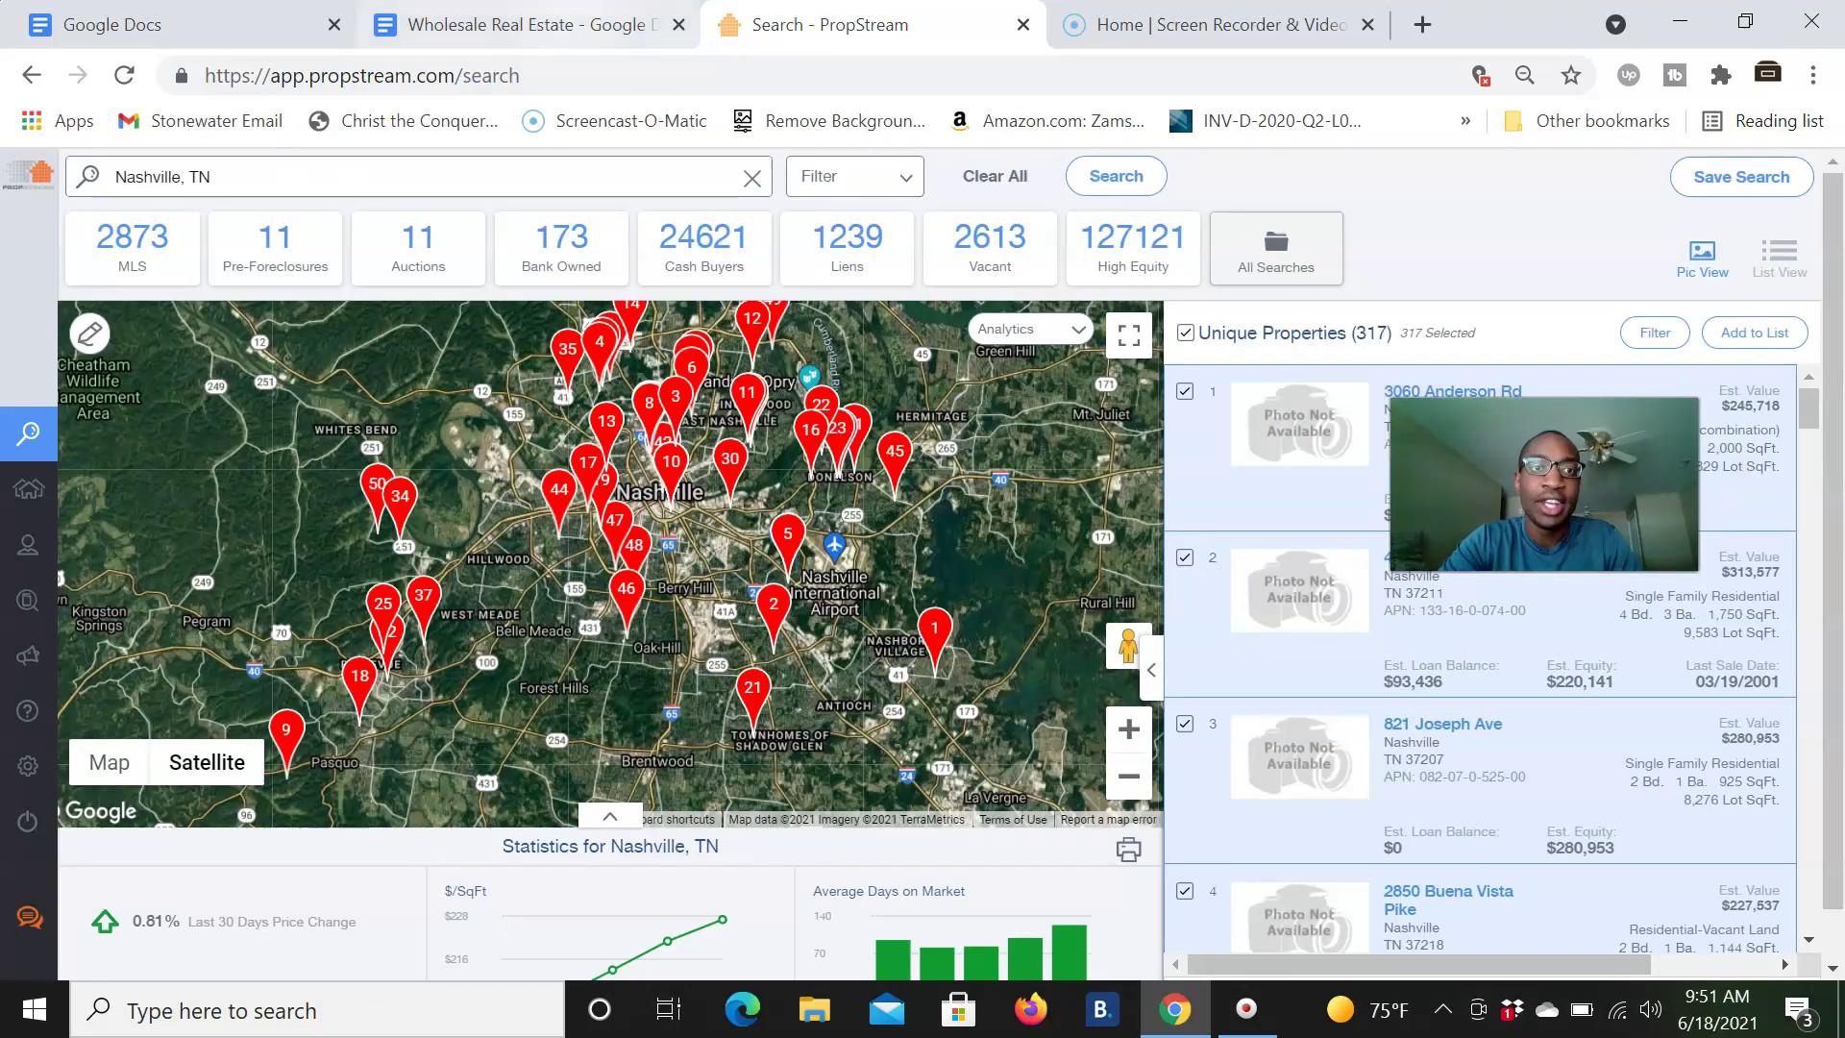
# Step: Check PropStream's account pages between visits to the Google Docs postcard guide, ending on the guide
pyautogui.click(519, 24)
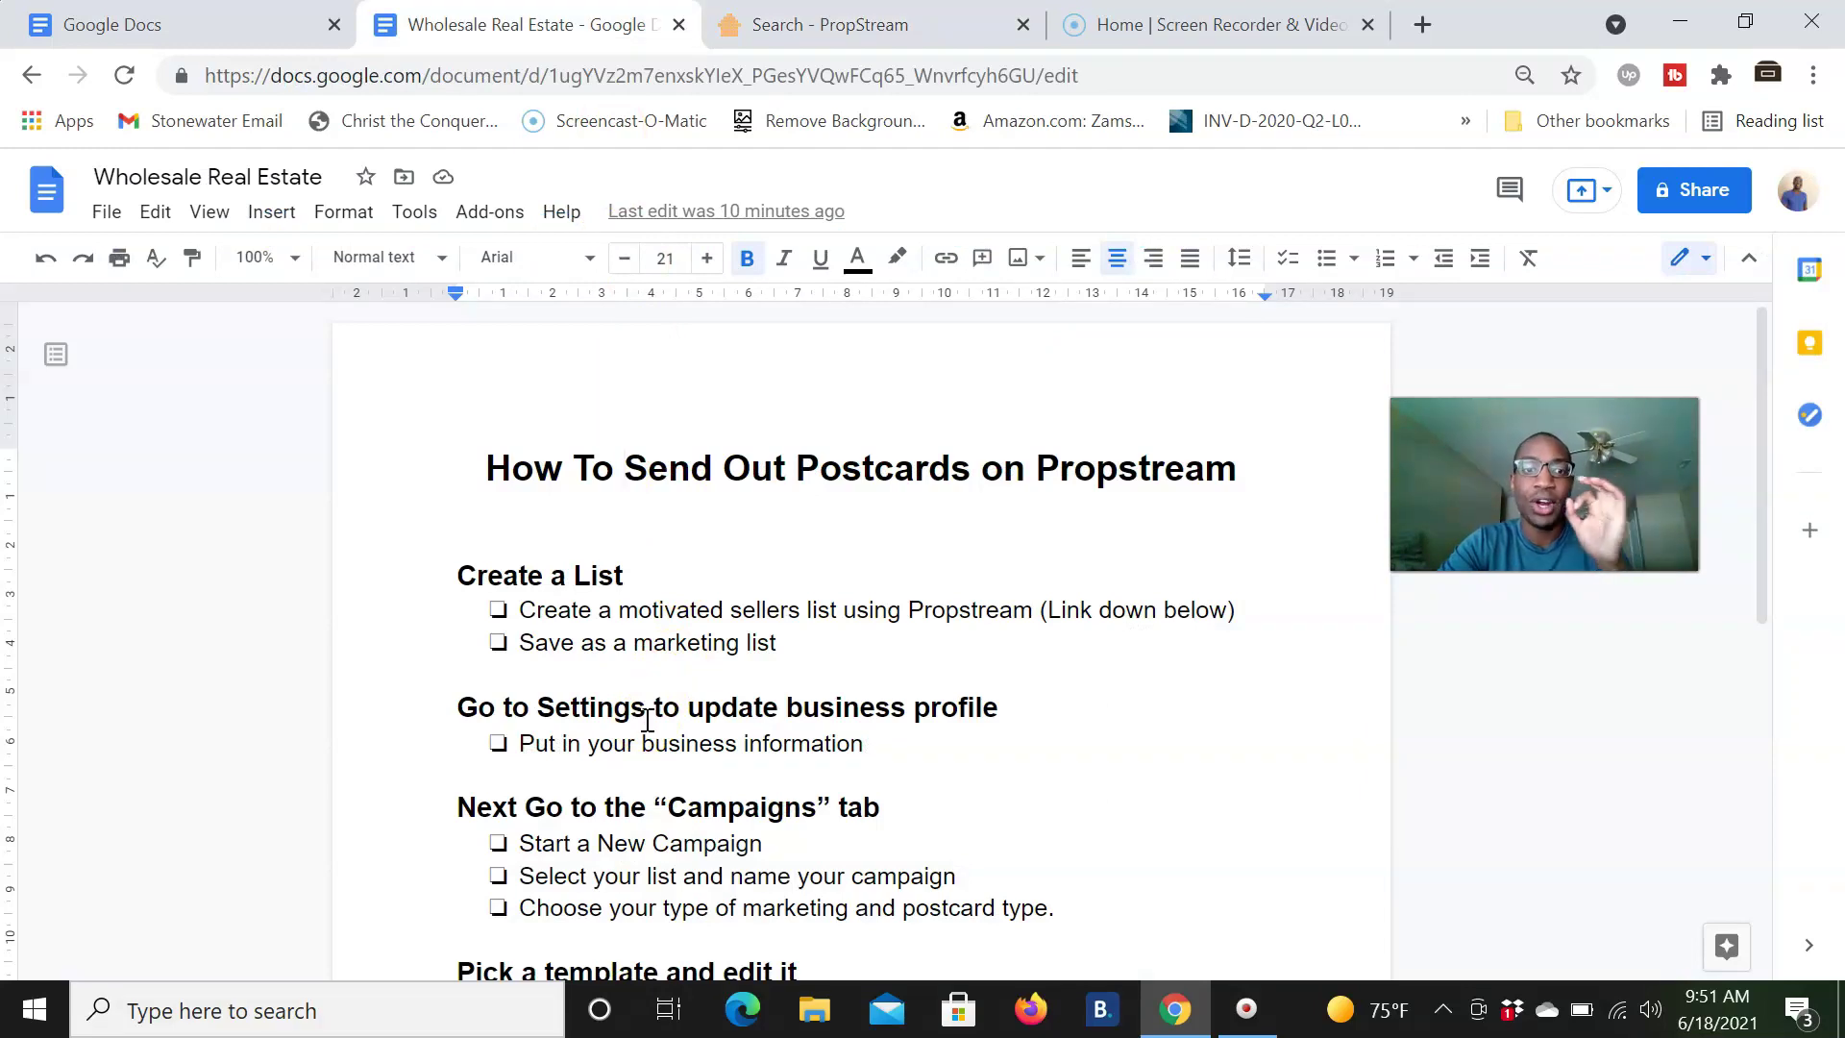
pyautogui.click(817, 24)
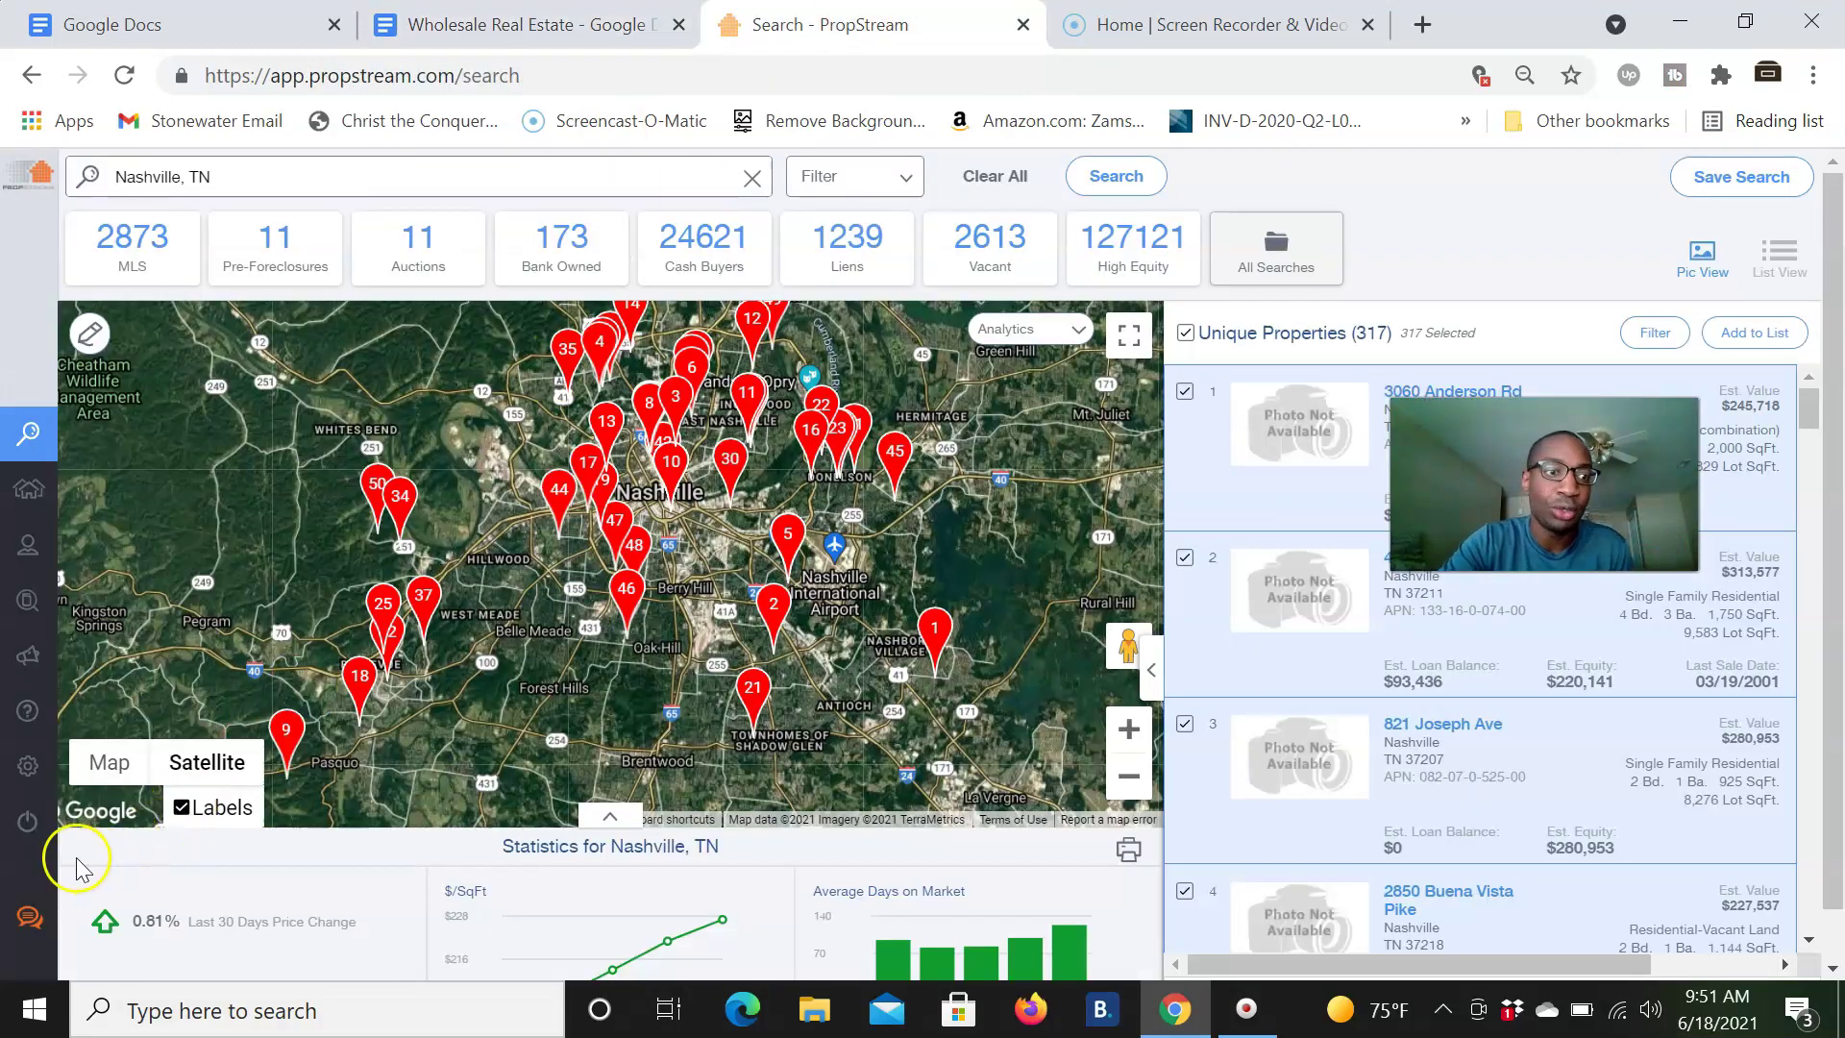
pyautogui.moveTo(82, 778)
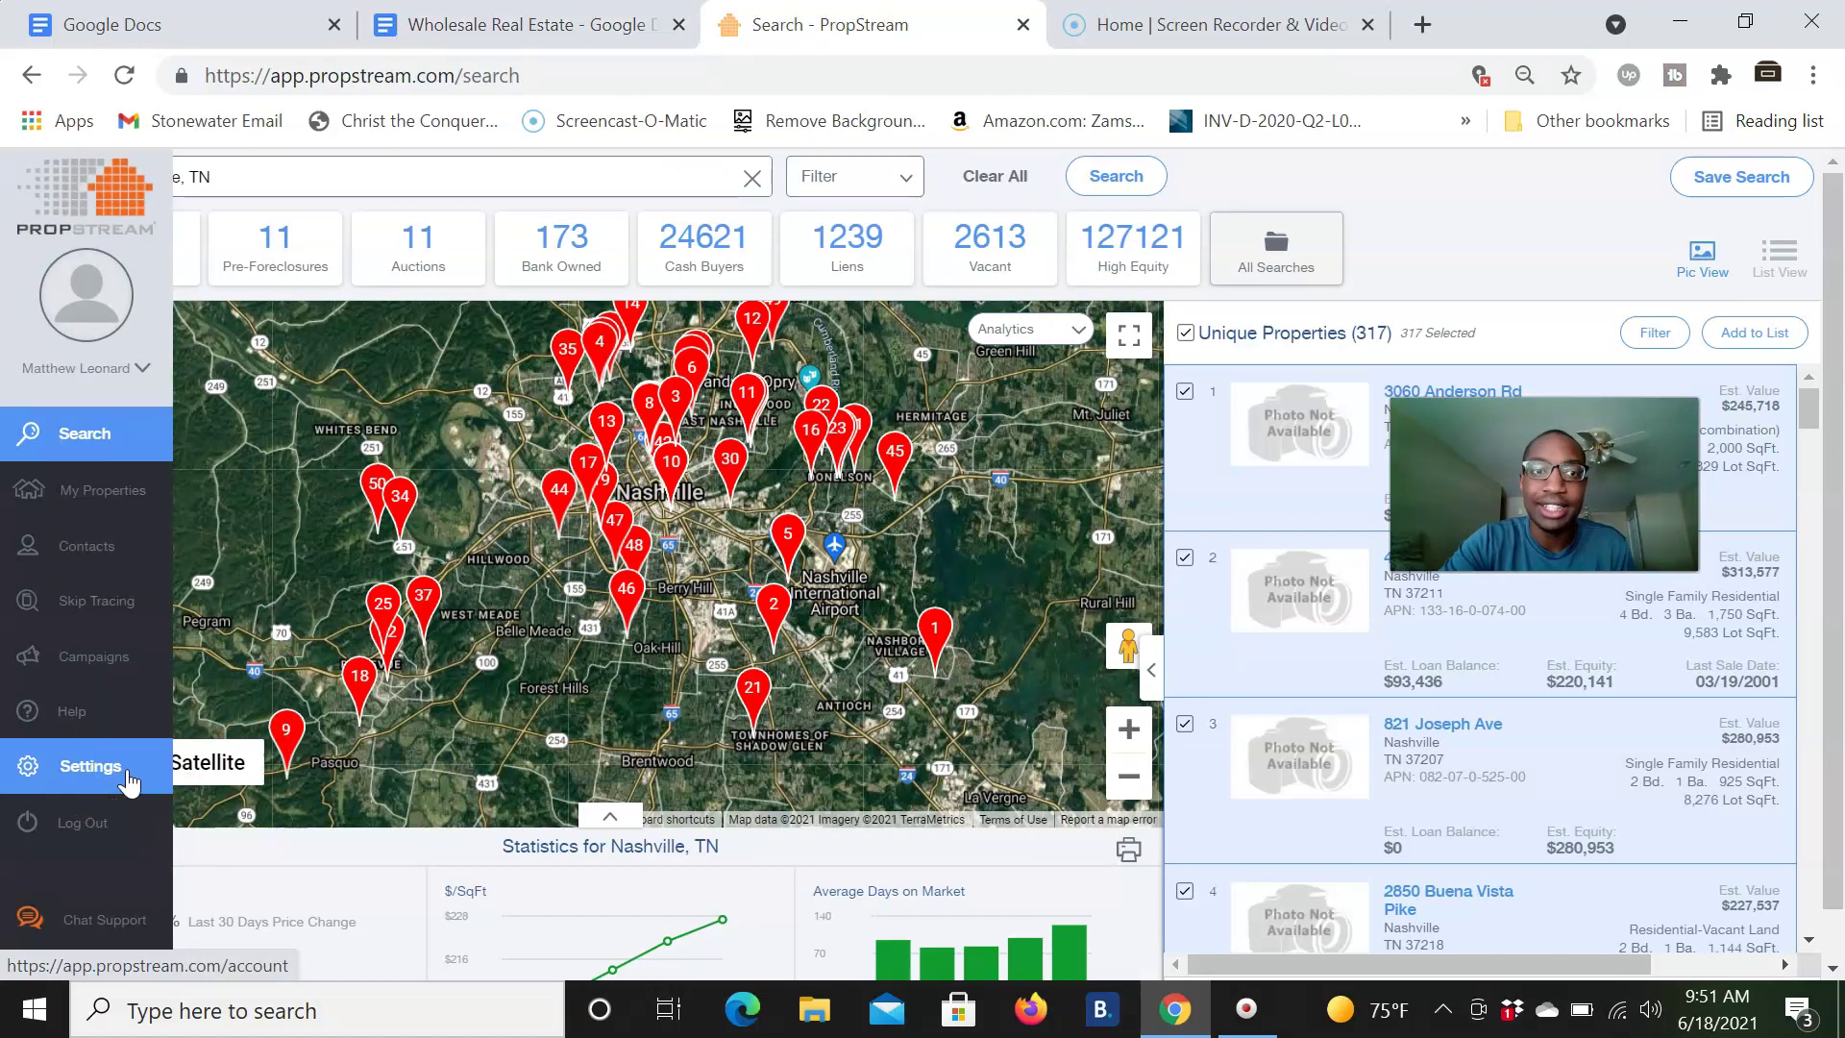
pyautogui.click(92, 765)
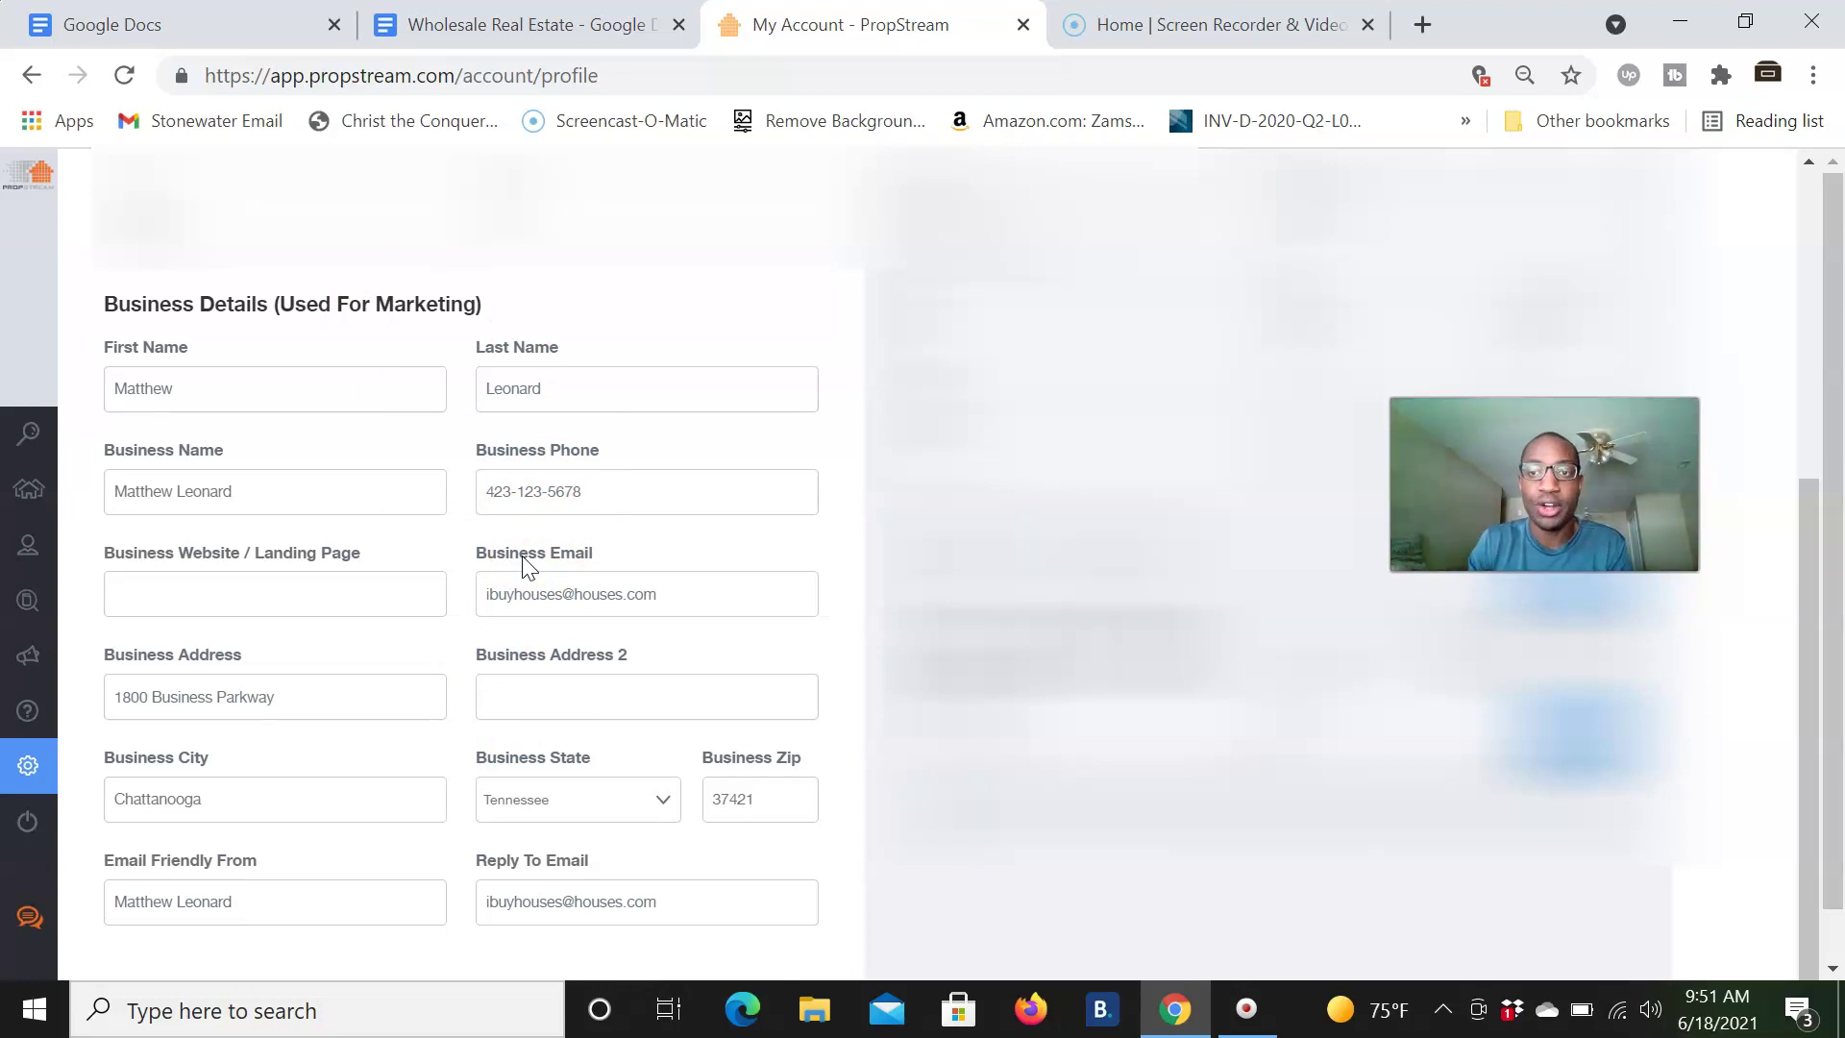
pyautogui.click(509, 25)
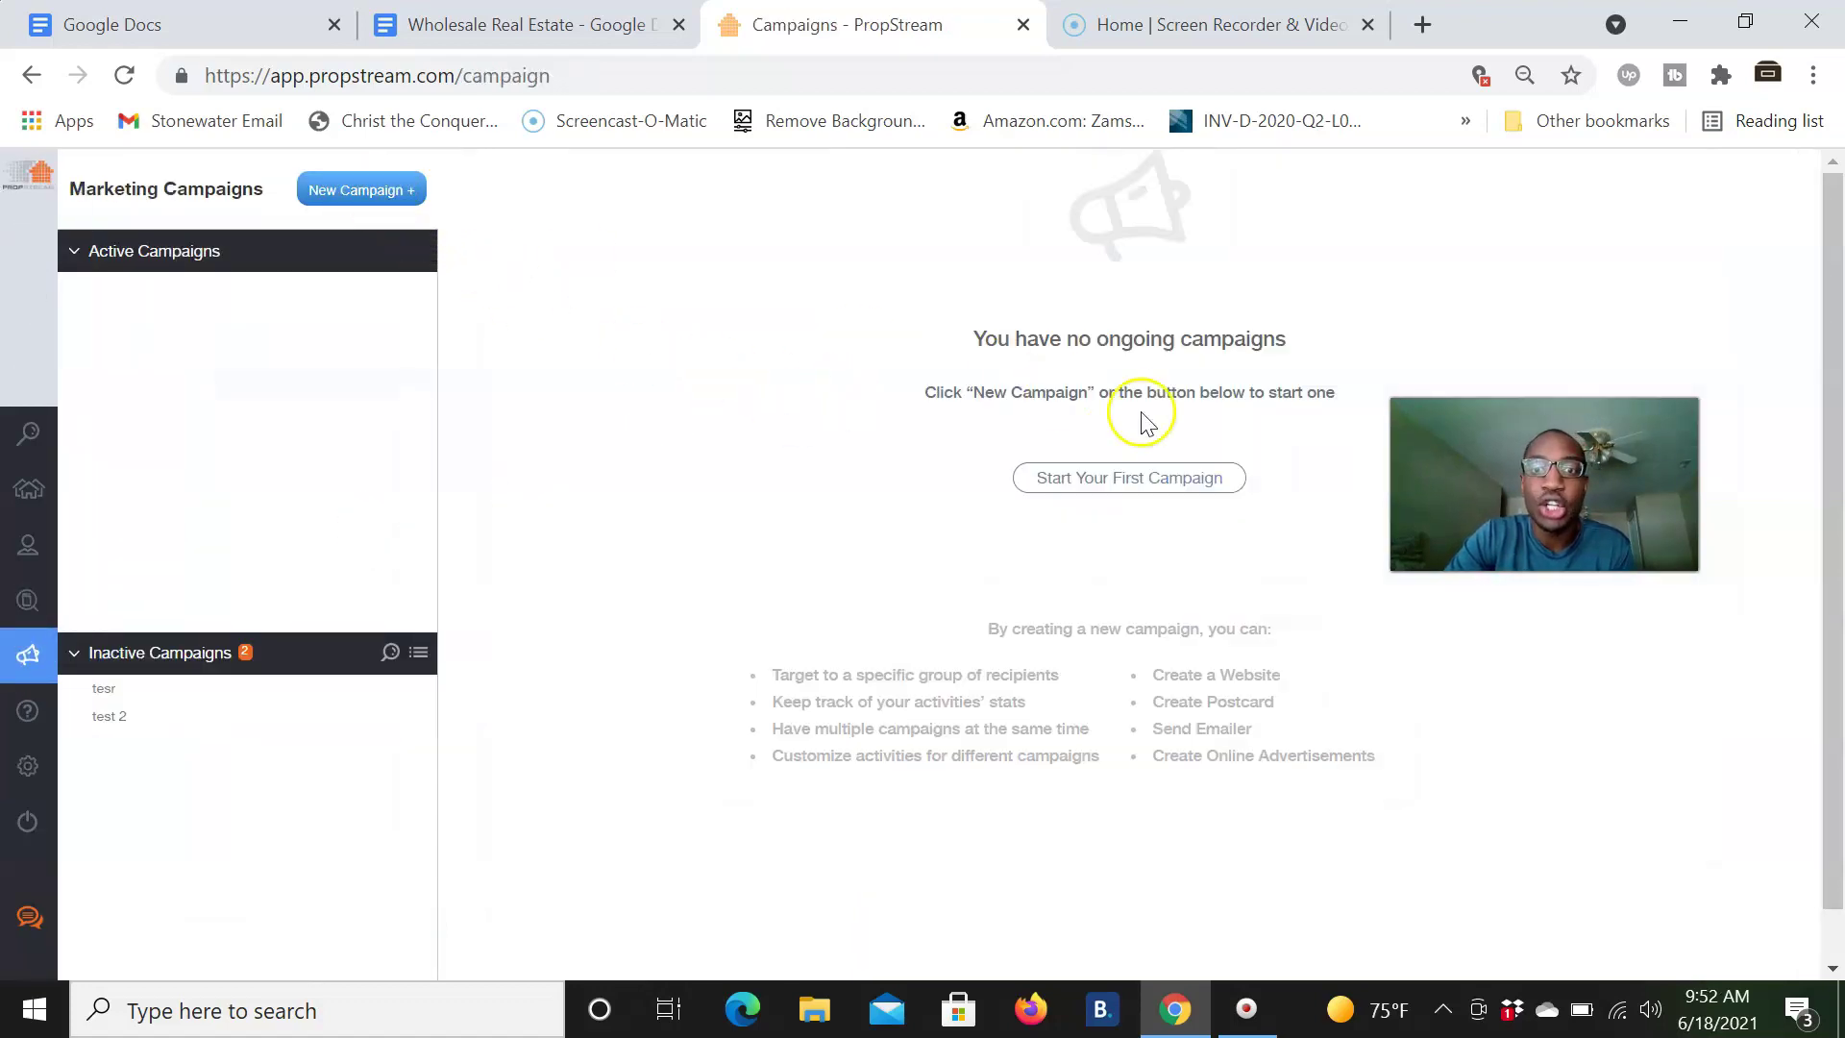
# Step: Create the campaign 'test 3 DM' targeting the Test 3 Postcards list of 317 contacts
pyautogui.click(1144, 484)
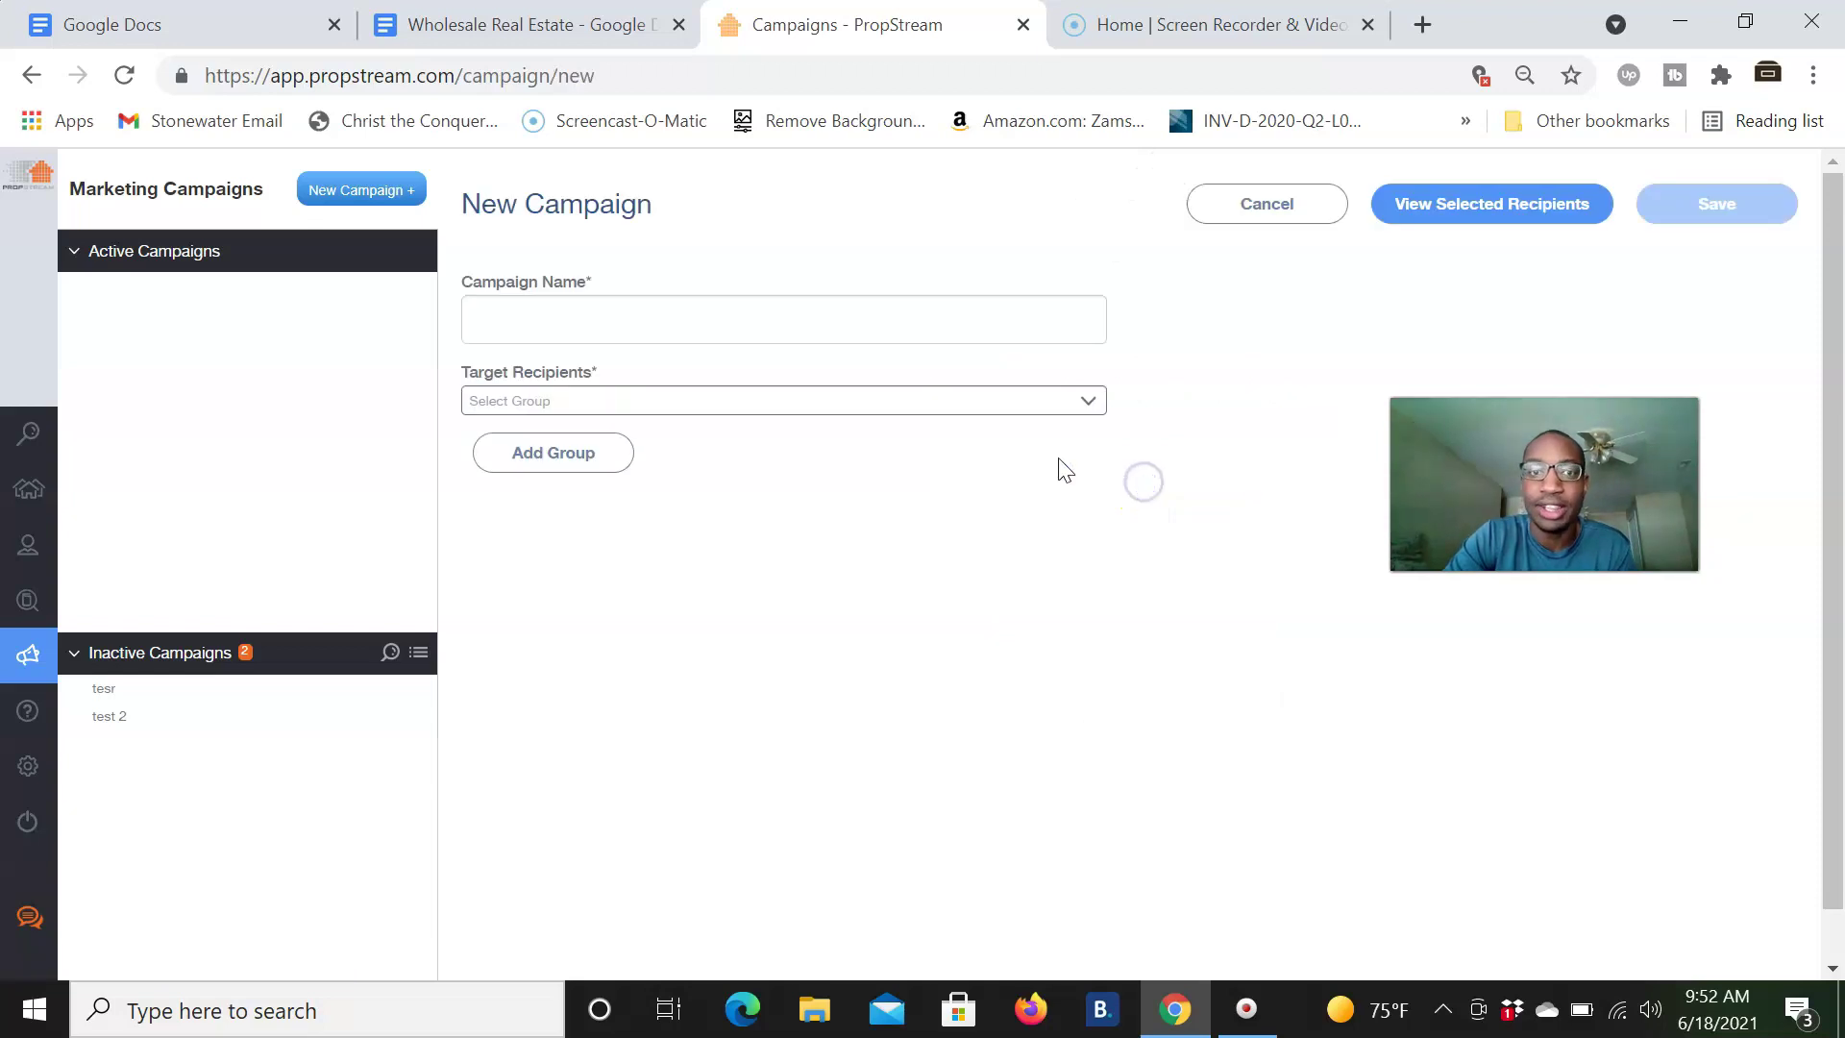
pyautogui.click(734, 320)
pyautogui.write('test 3')
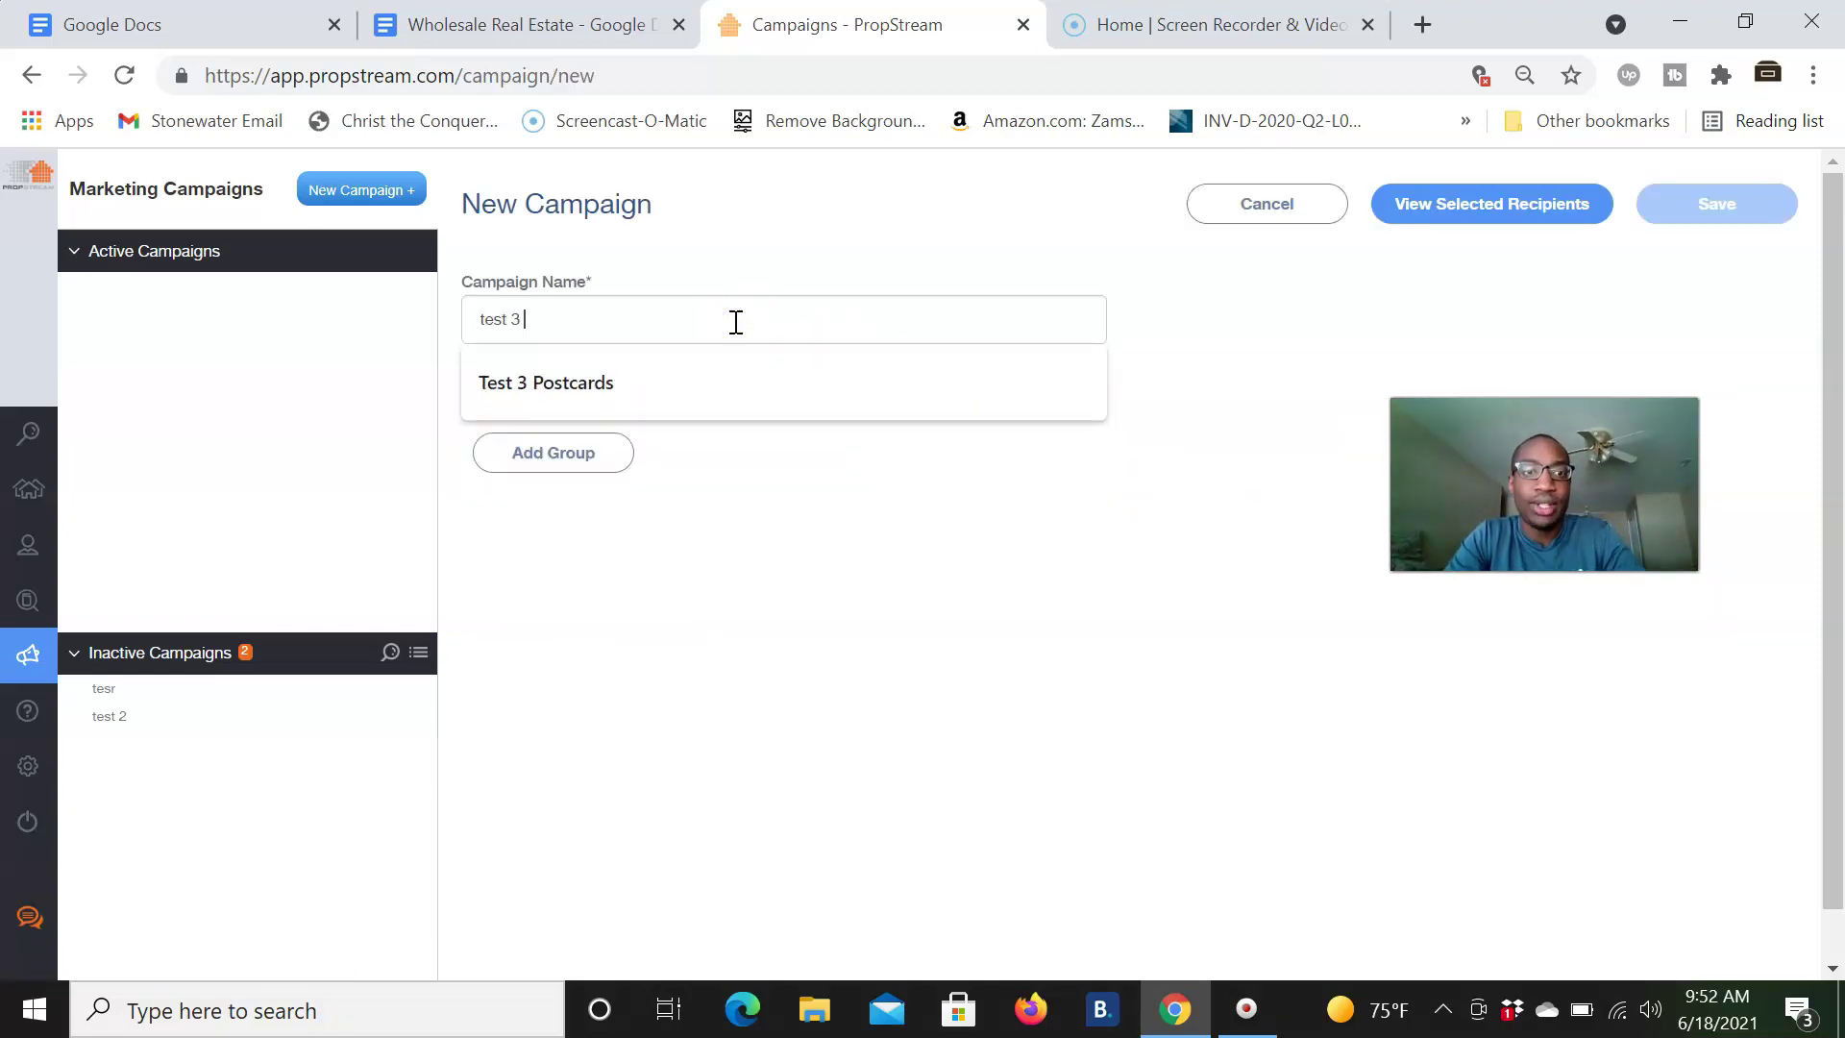
pyautogui.write(' DR')
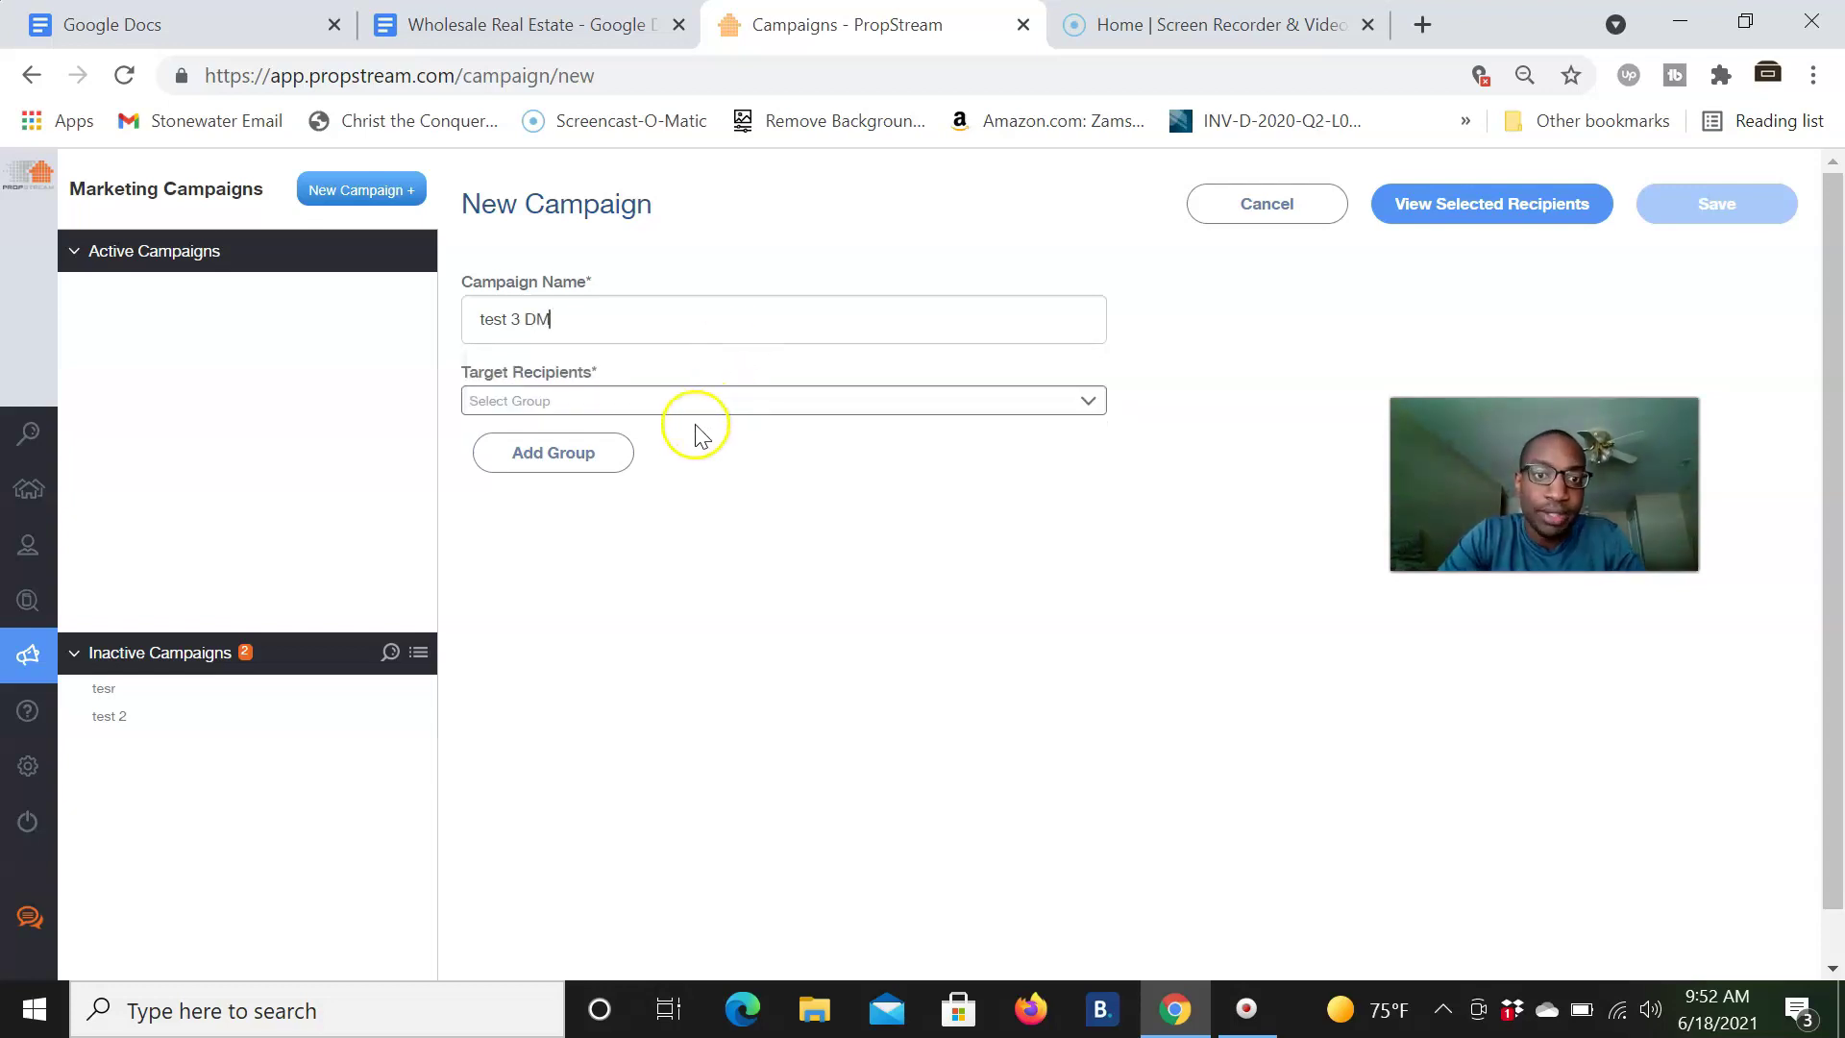
pyautogui.click(660, 396)
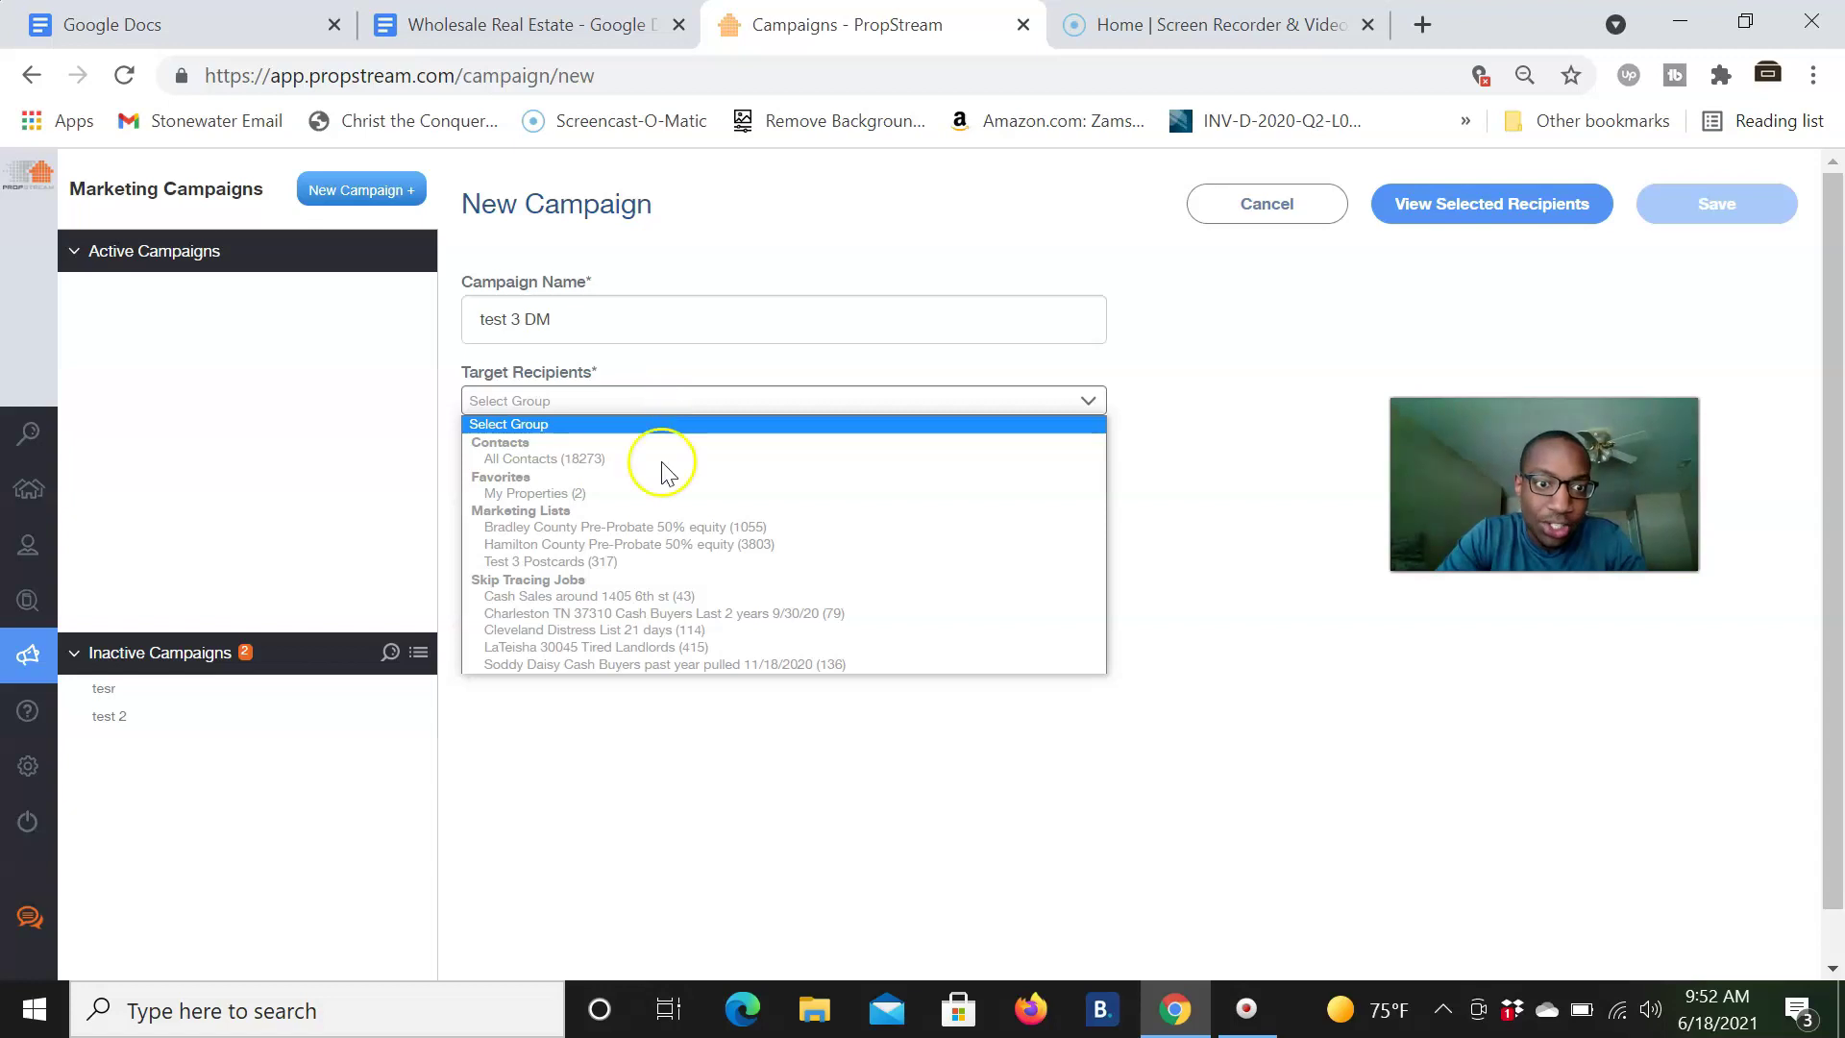
pyautogui.click(626, 565)
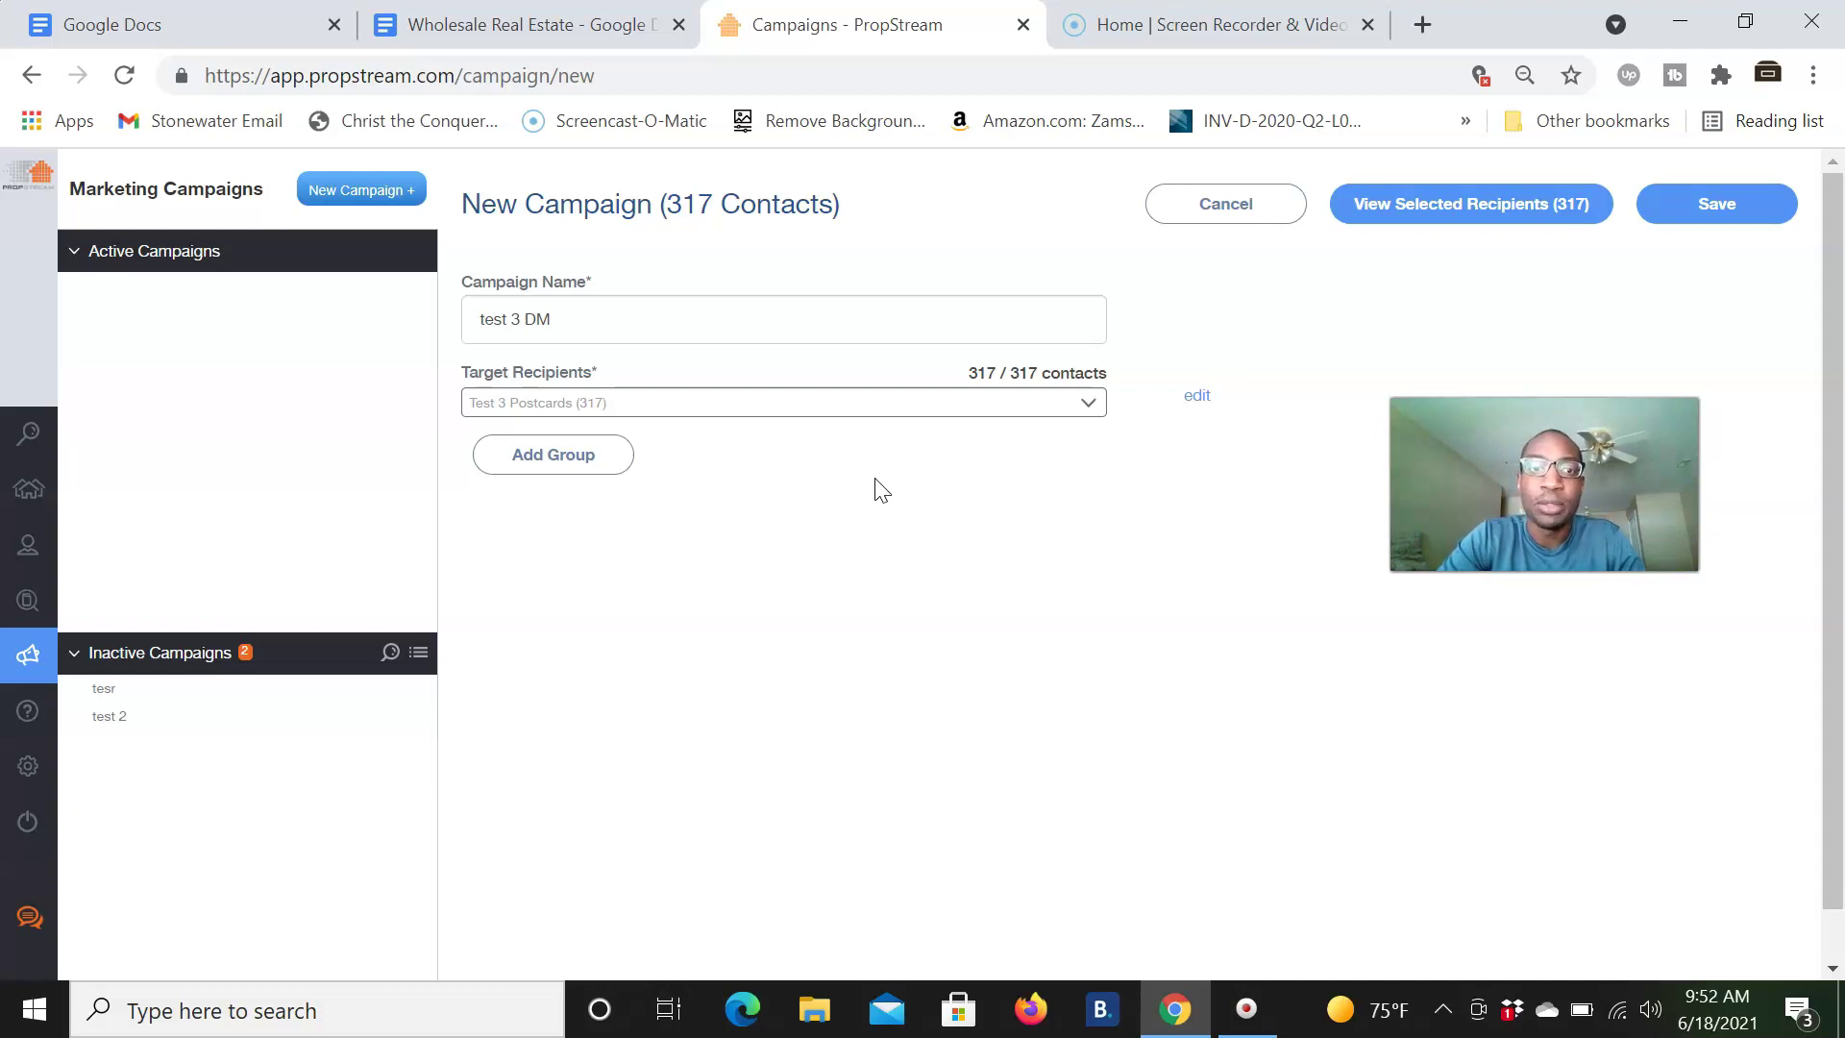
pyautogui.click(1717, 206)
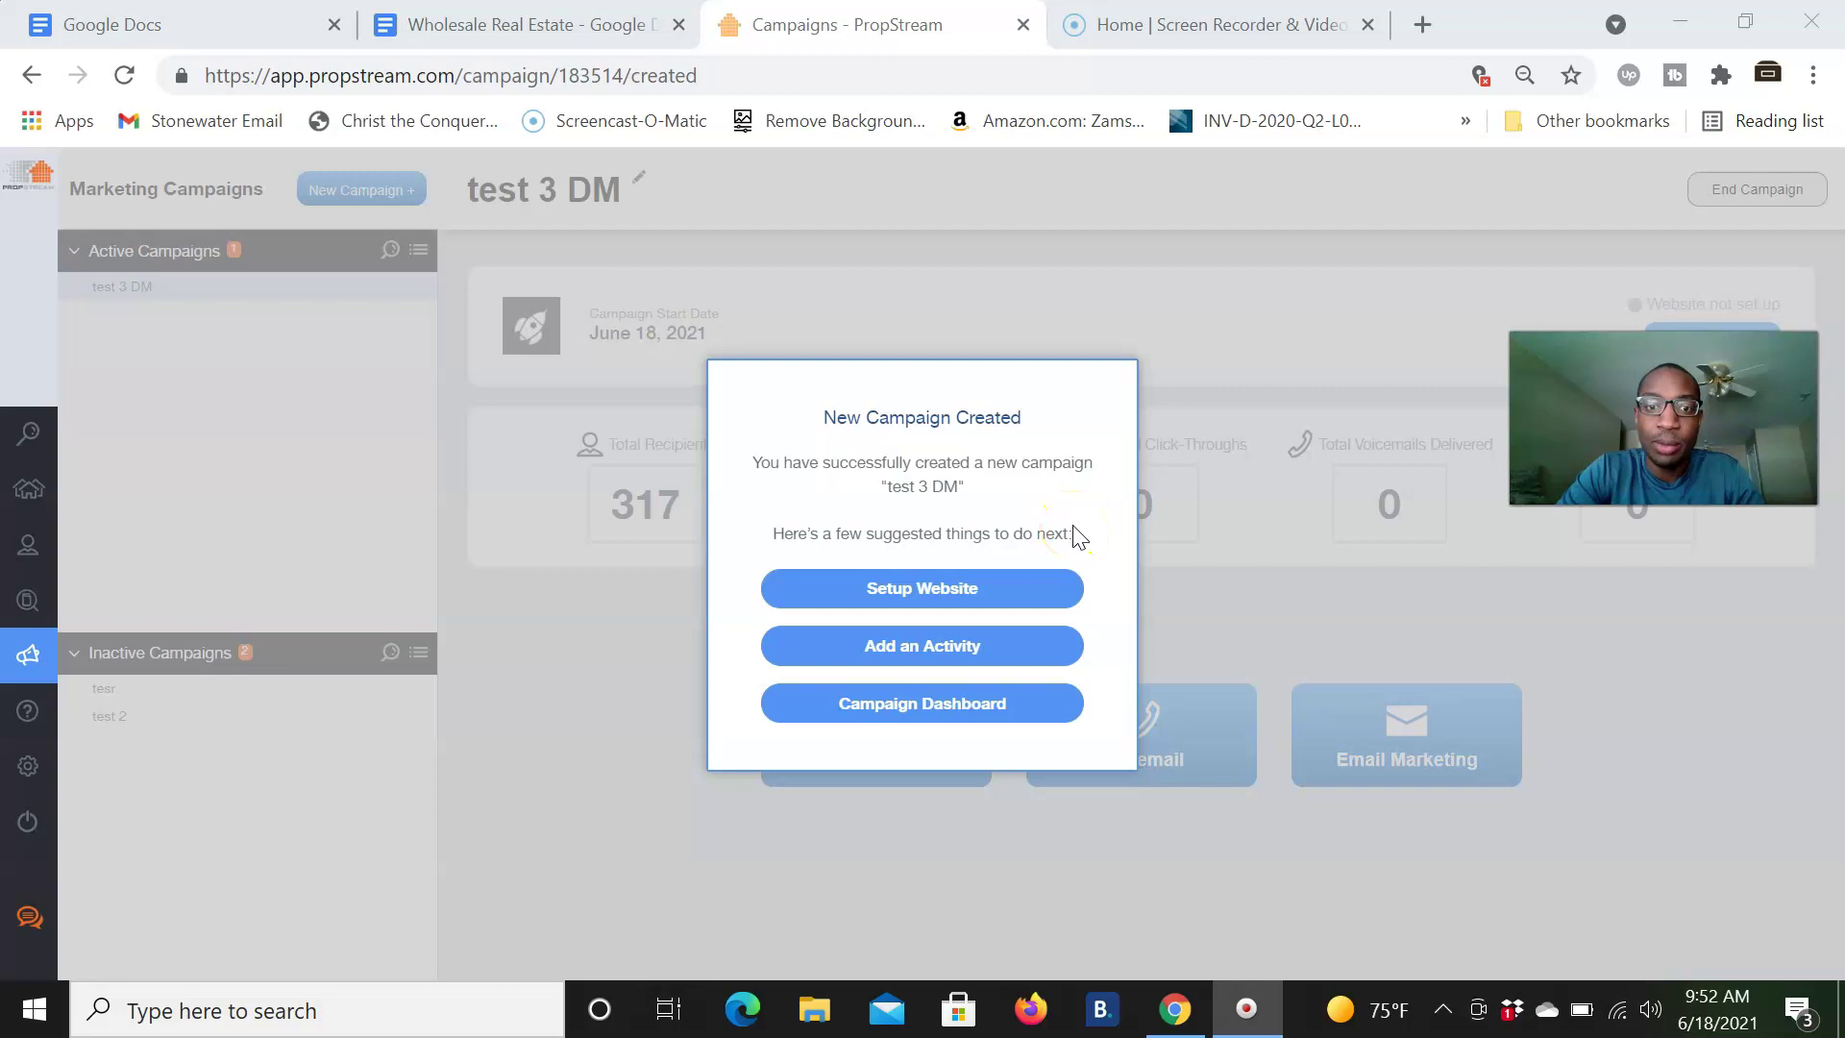
pyautogui.click(1045, 653)
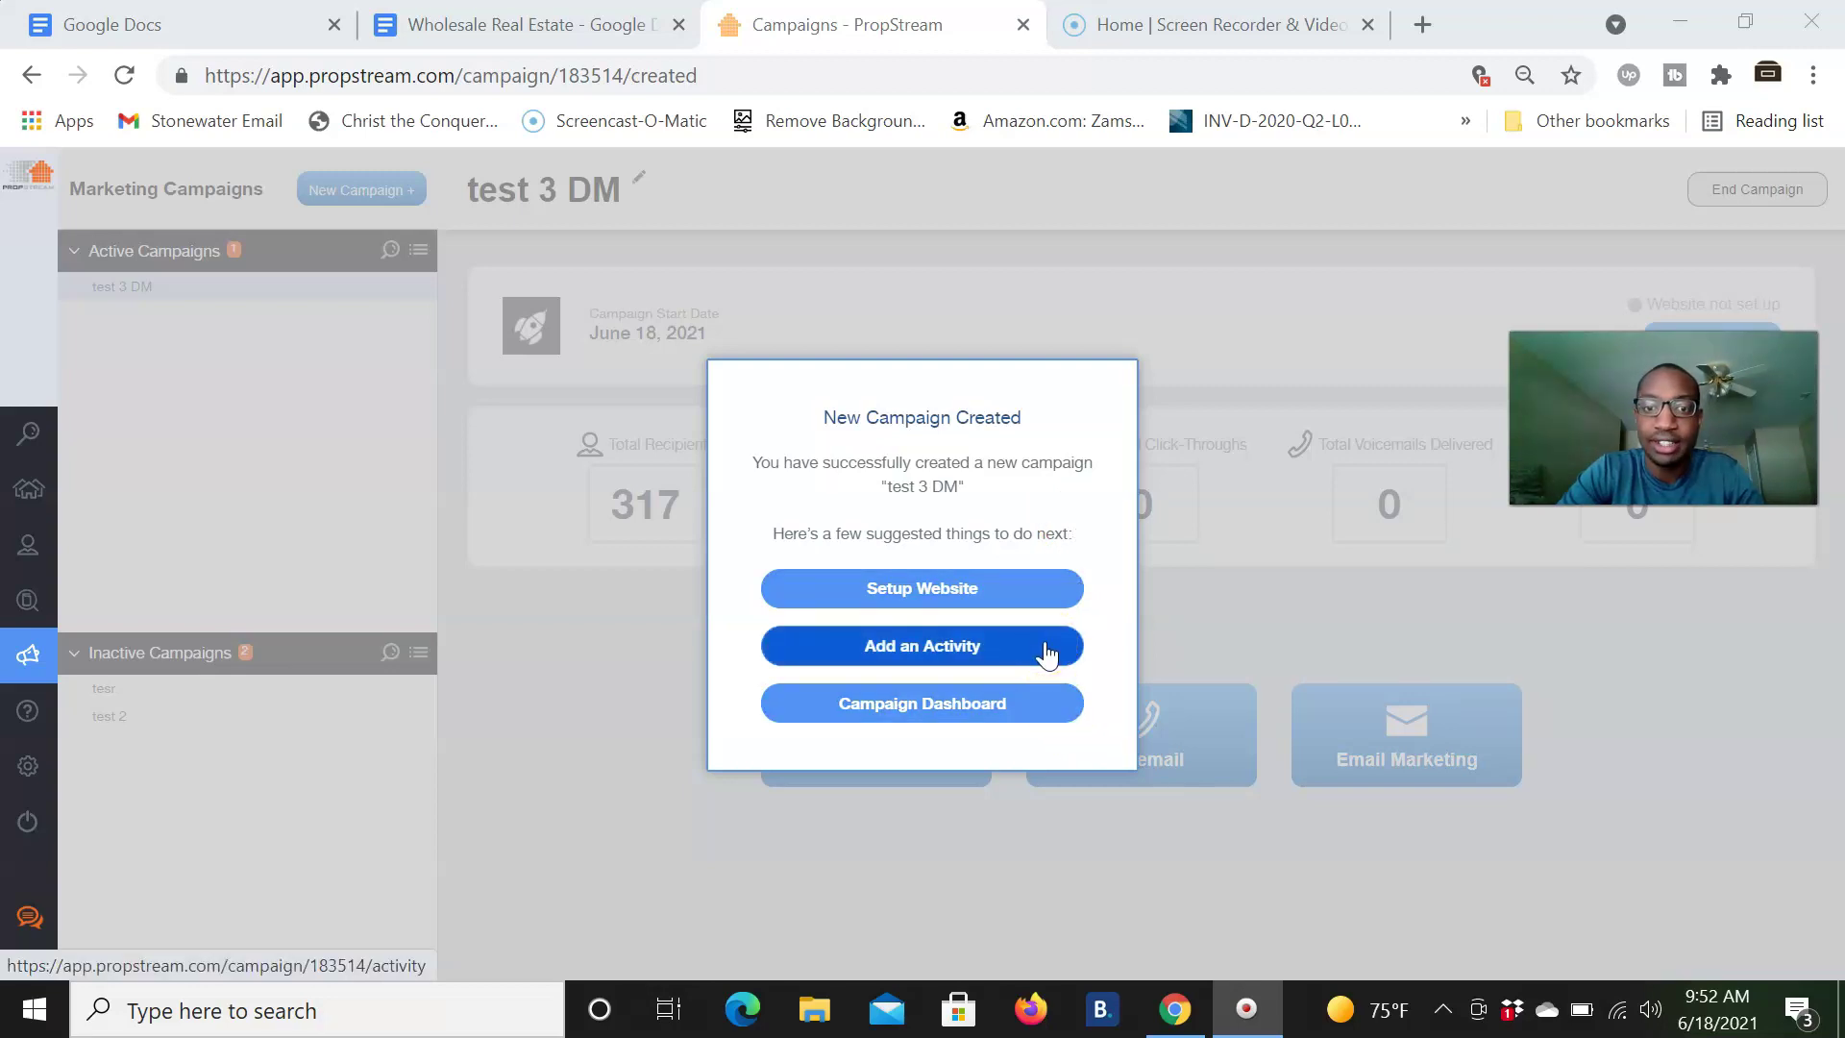
# Step: Choose a 4.25x6 postcard as the activity, starting from a pre-defined template
pyautogui.click(659, 607)
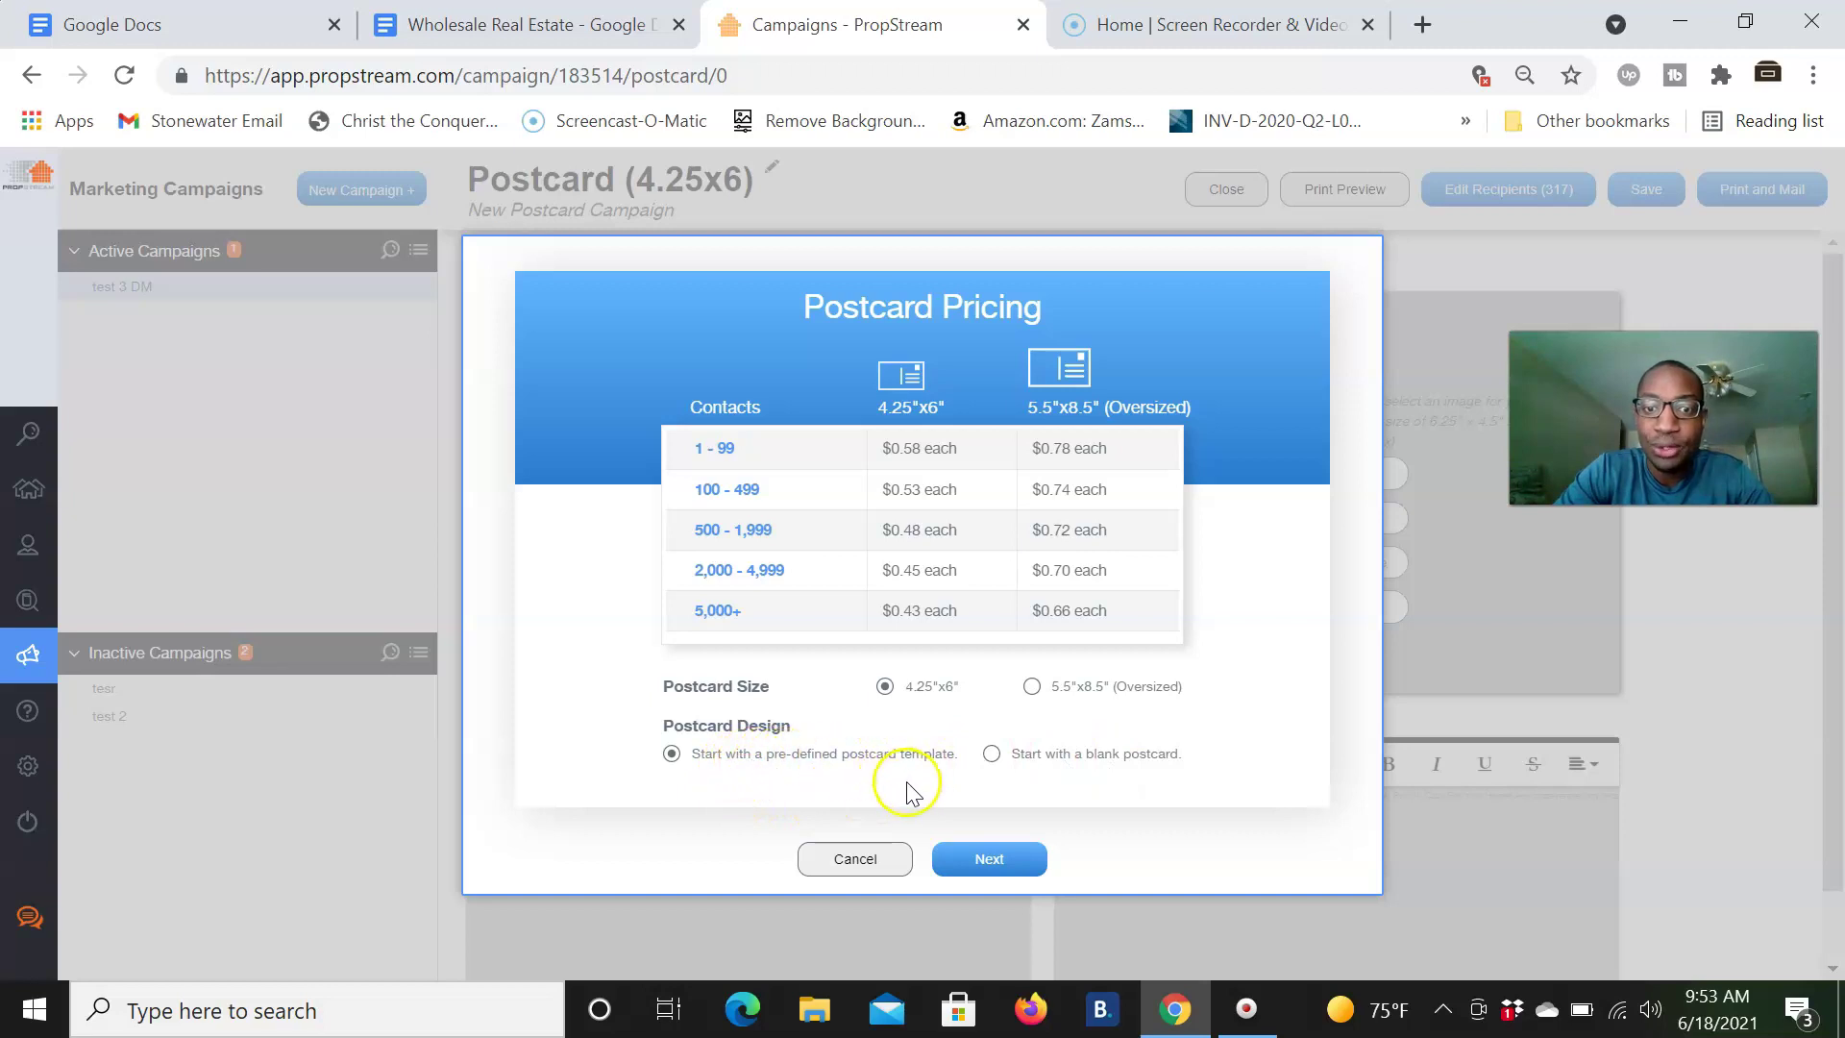
# Step: Apply the Realtor - Distressed Listing - 11 (On the Edge) template to the postcard
pyautogui.click(990, 860)
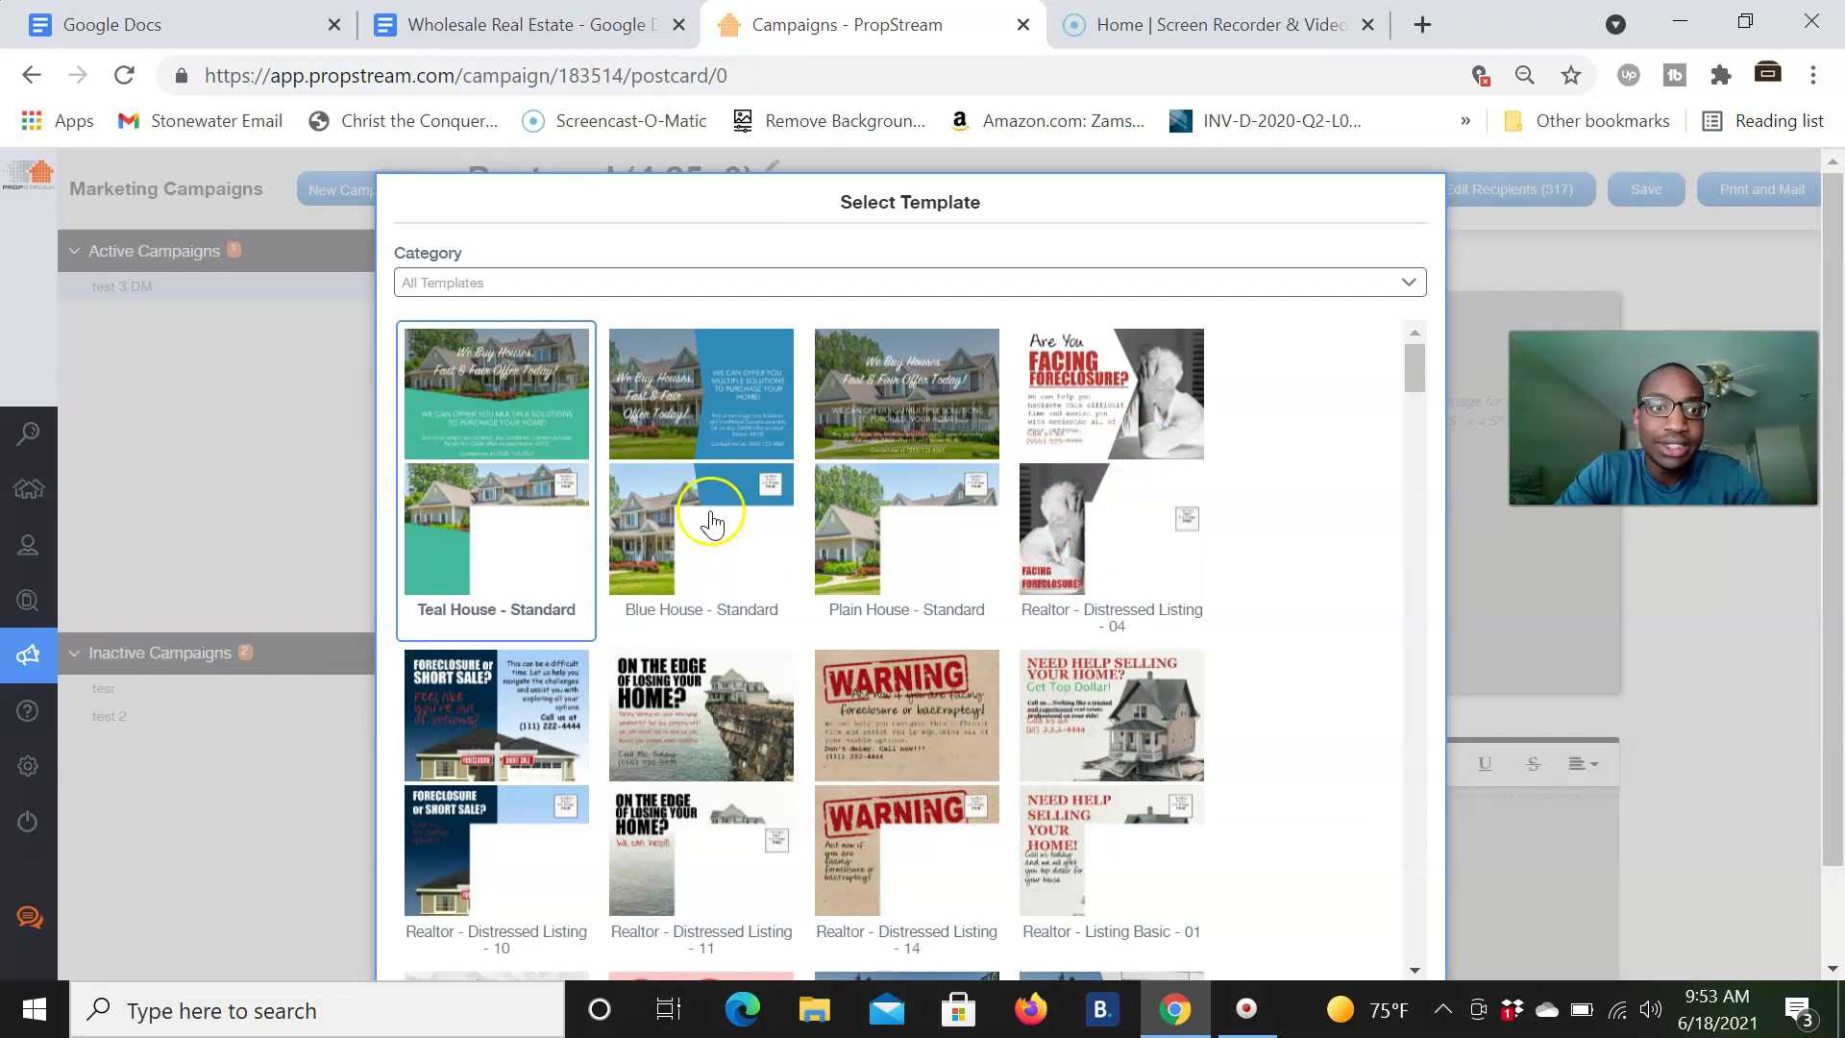
pyautogui.click(691, 282)
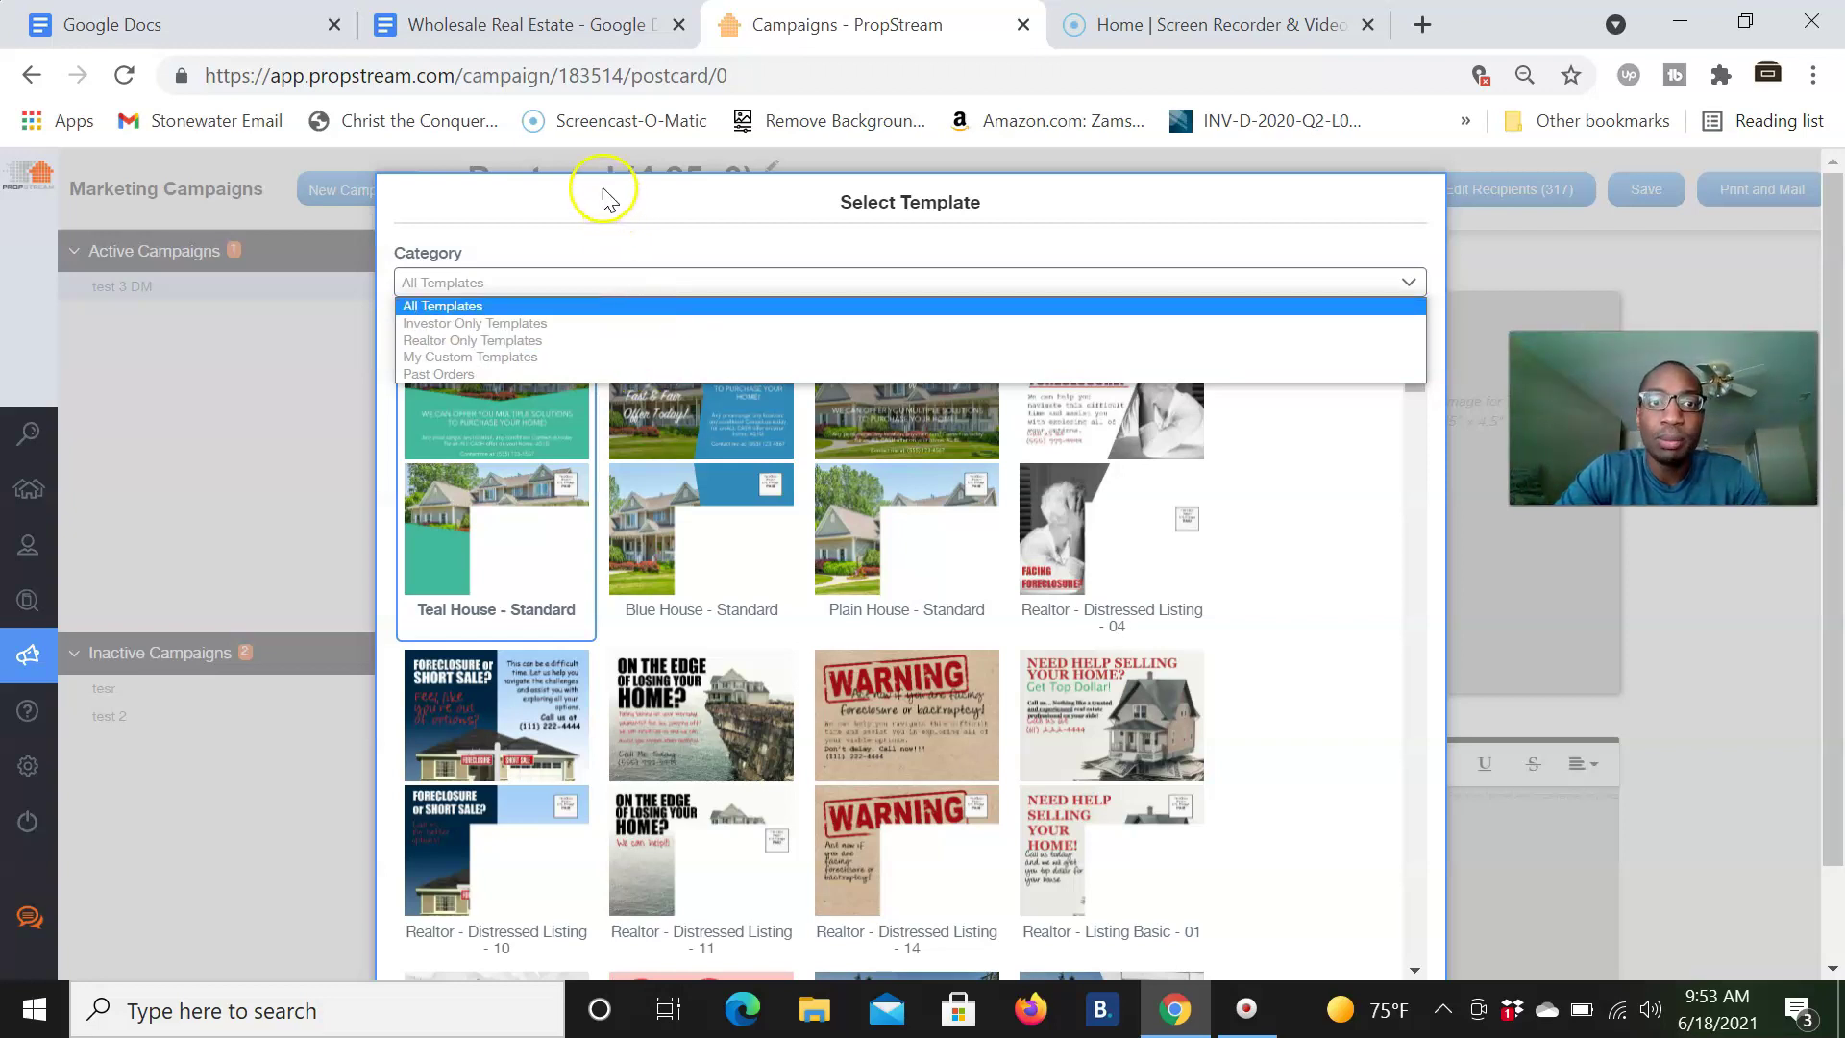
pyautogui.click(577, 206)
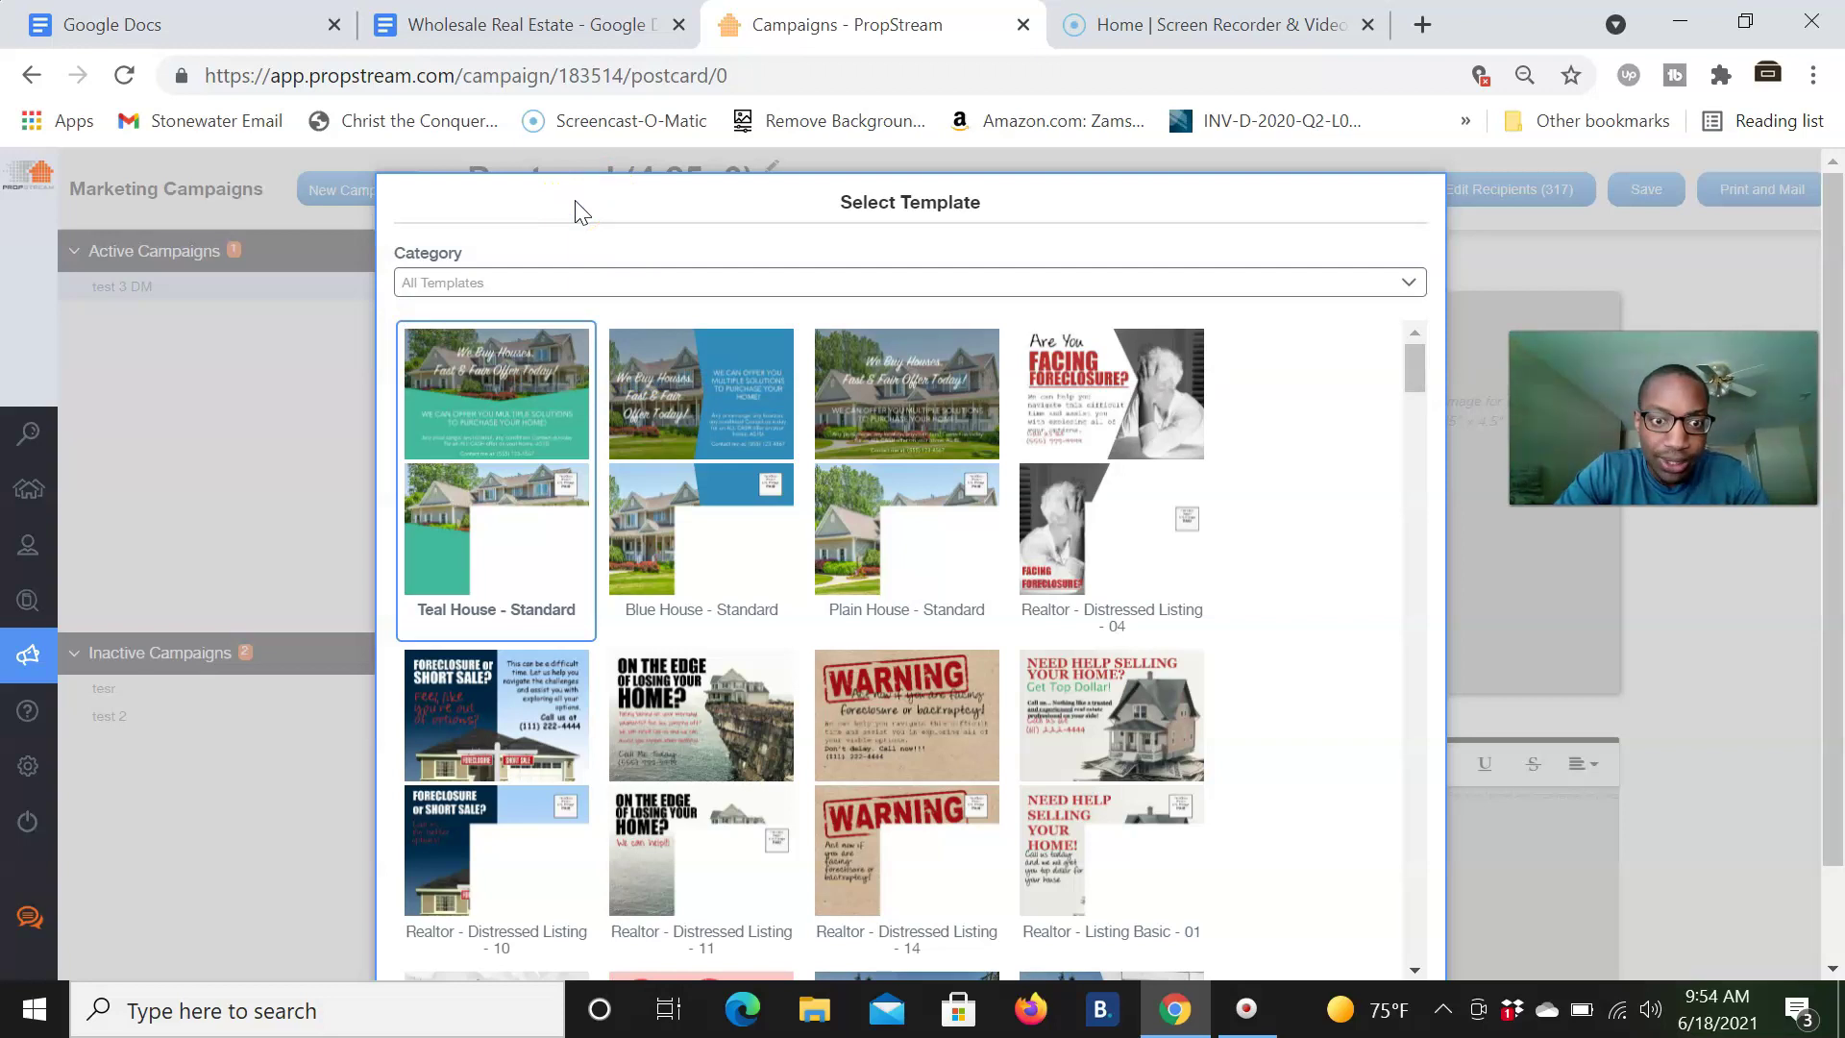
pyautogui.click(701, 776)
pyautogui.scroll(-1, 702, 777)
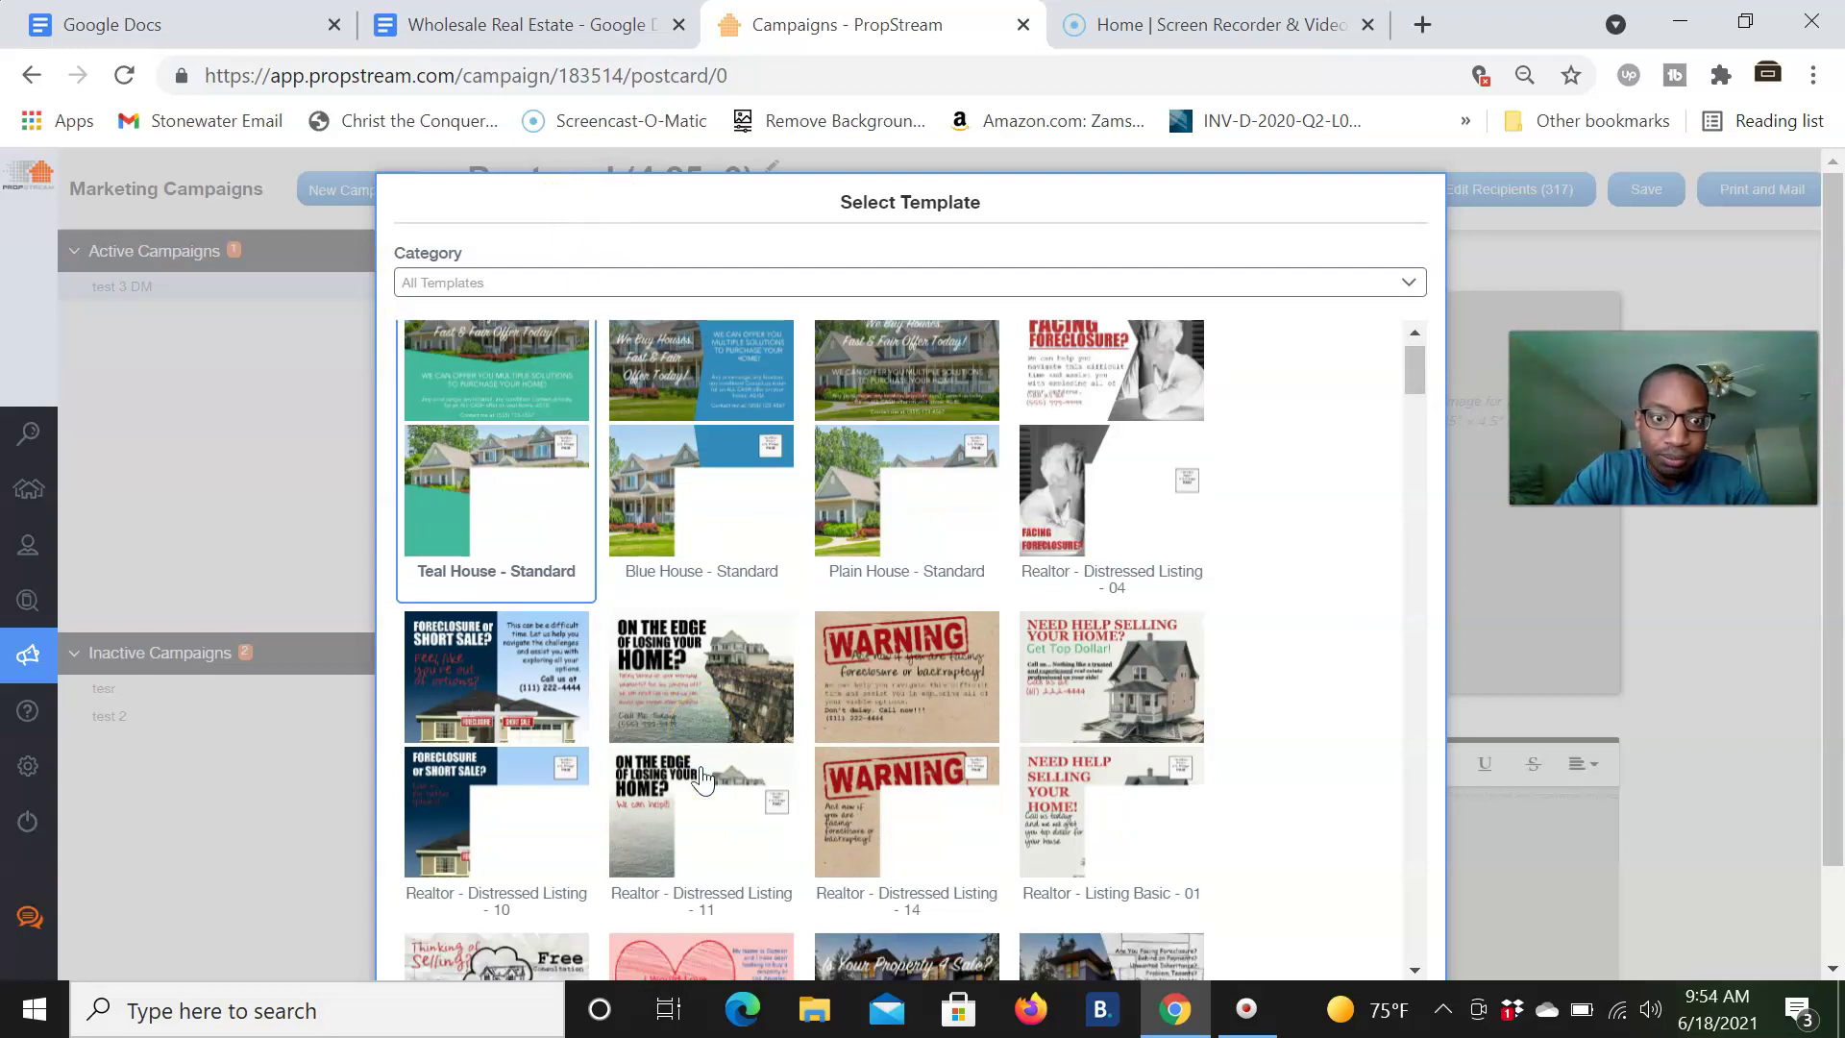
pyautogui.click(723, 668)
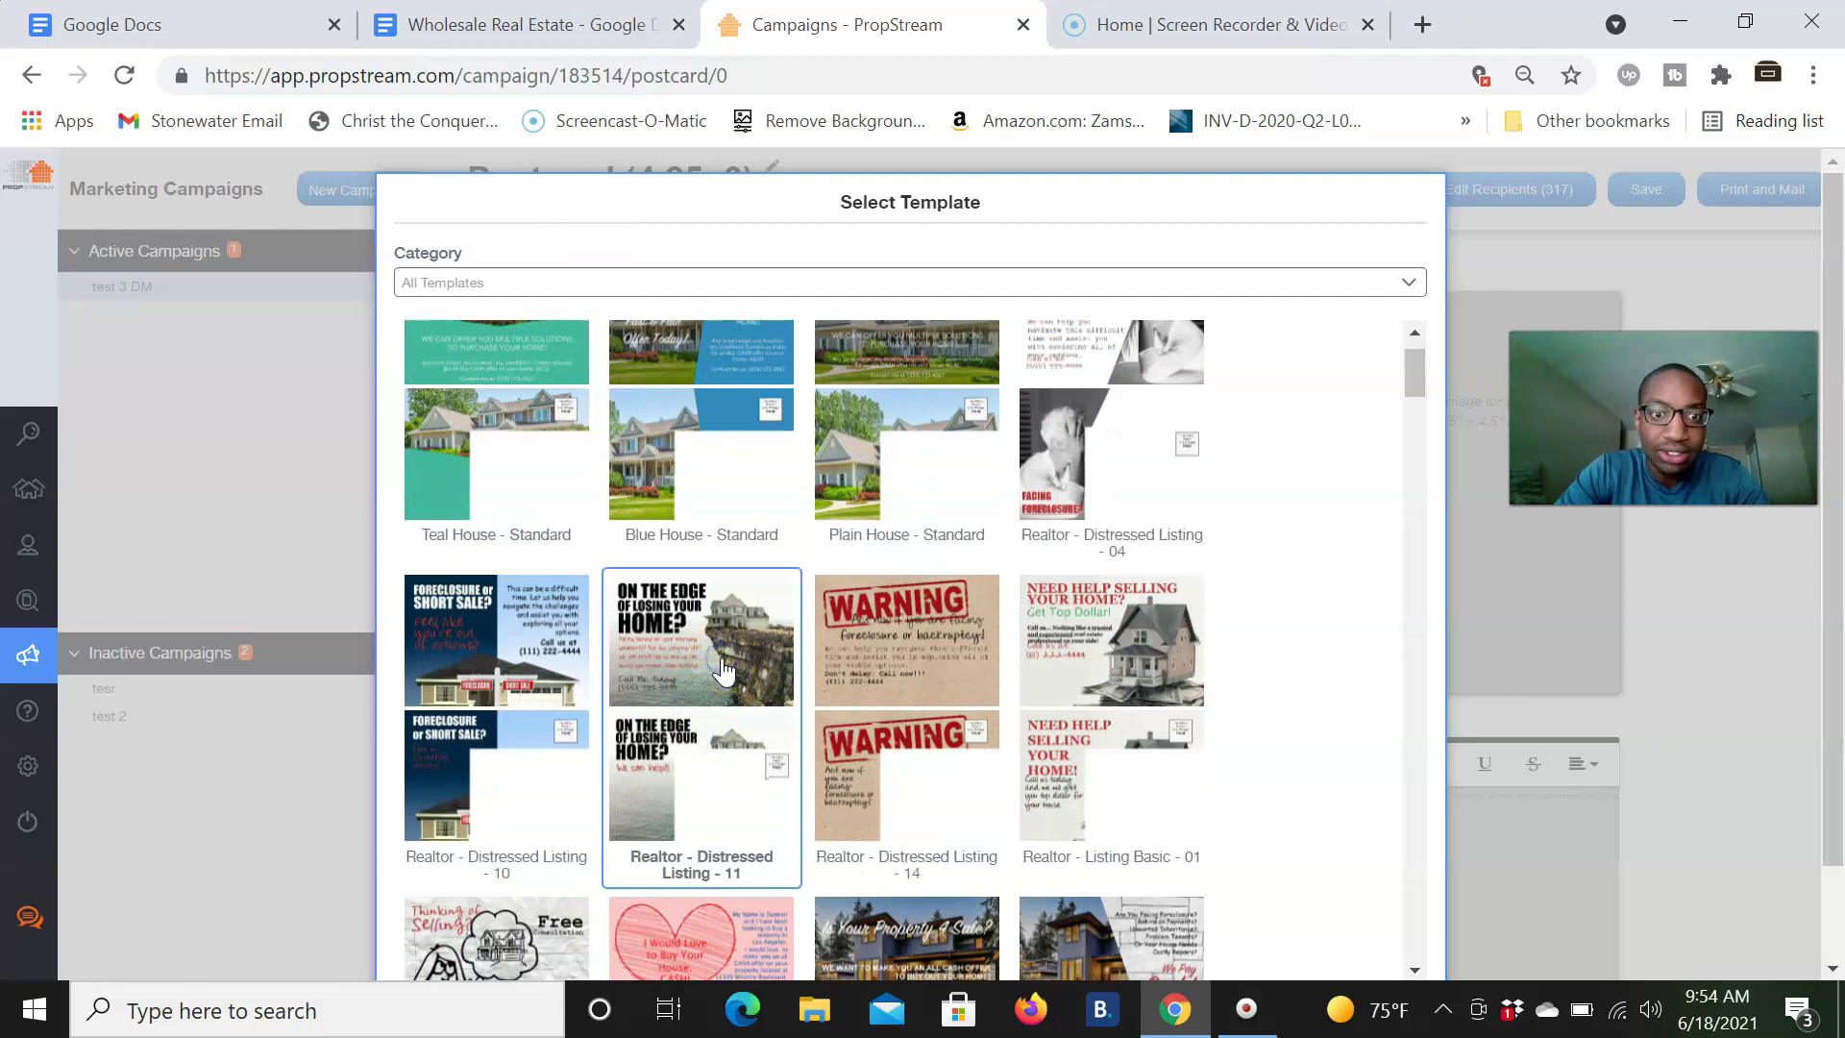
pyautogui.scroll(-5, 1186, 638)
pyautogui.scroll(-15, 1191, 644)
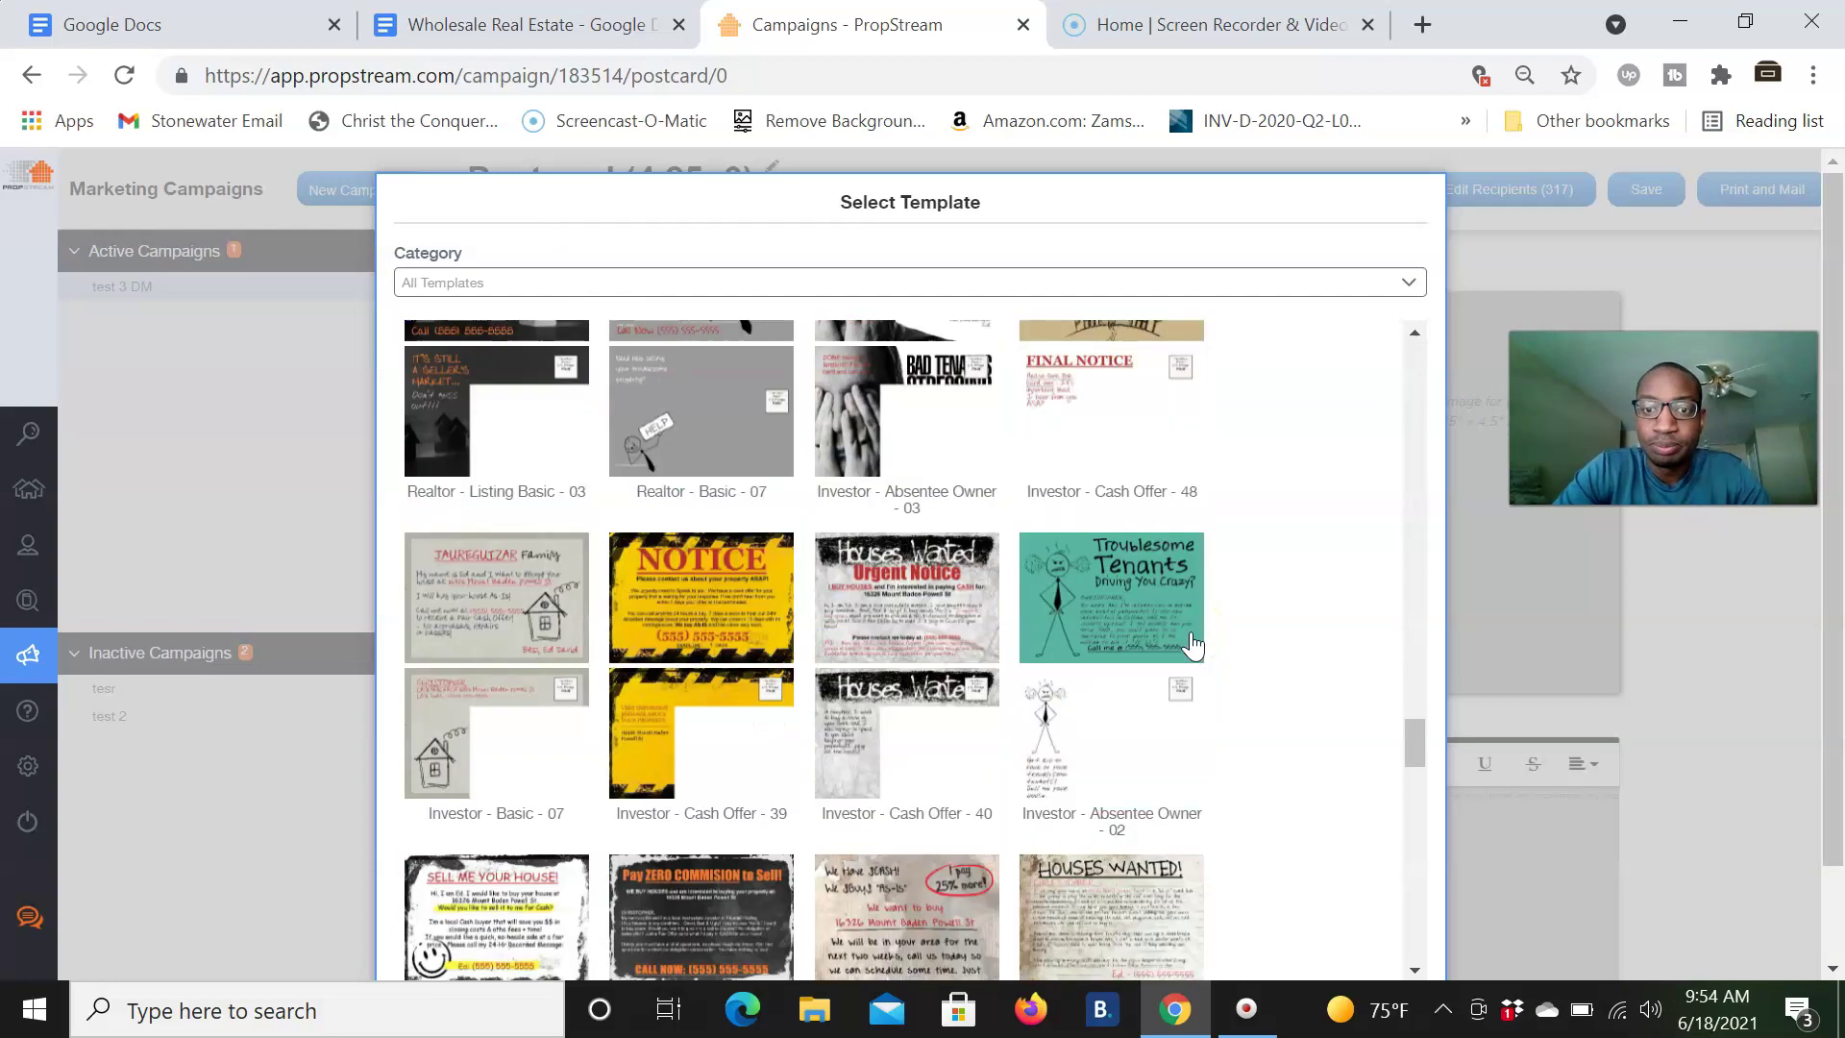
pyautogui.click(986, 911)
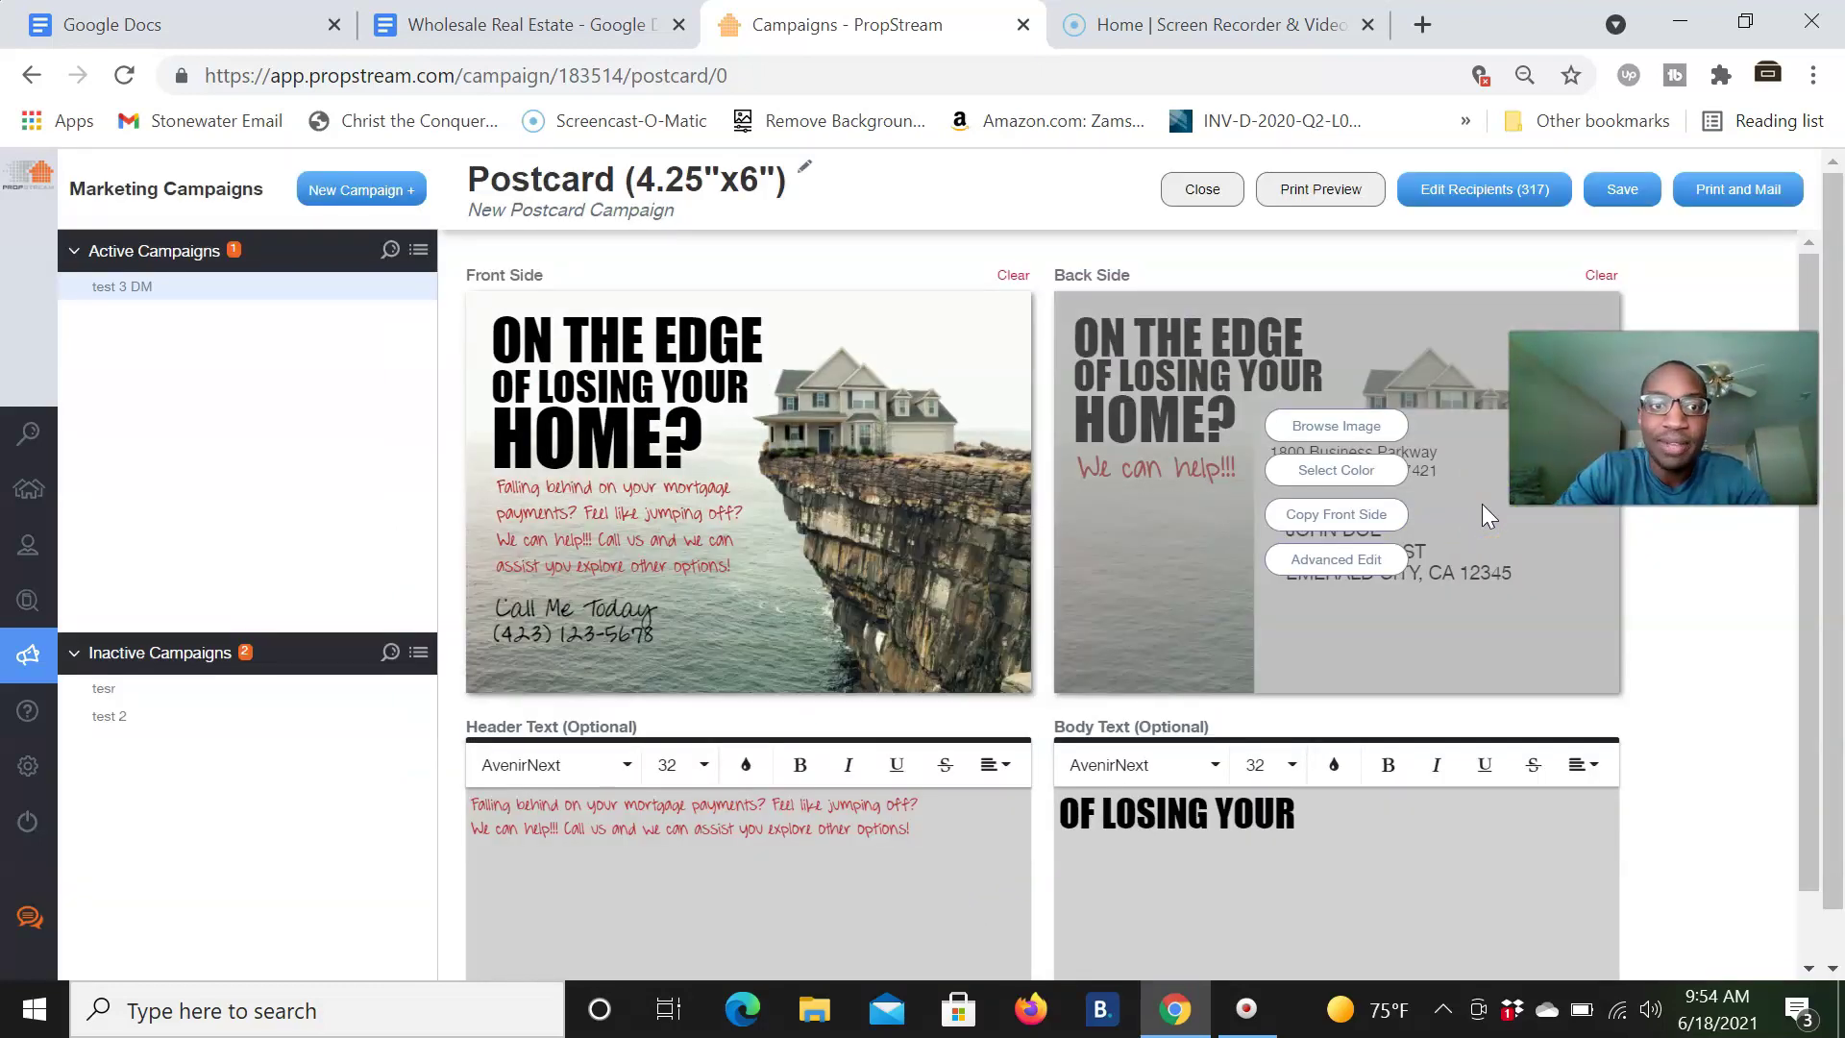
# Step: Look at the front's background image and colour options, cancelling both without changes
pyautogui.moveTo(921, 555)
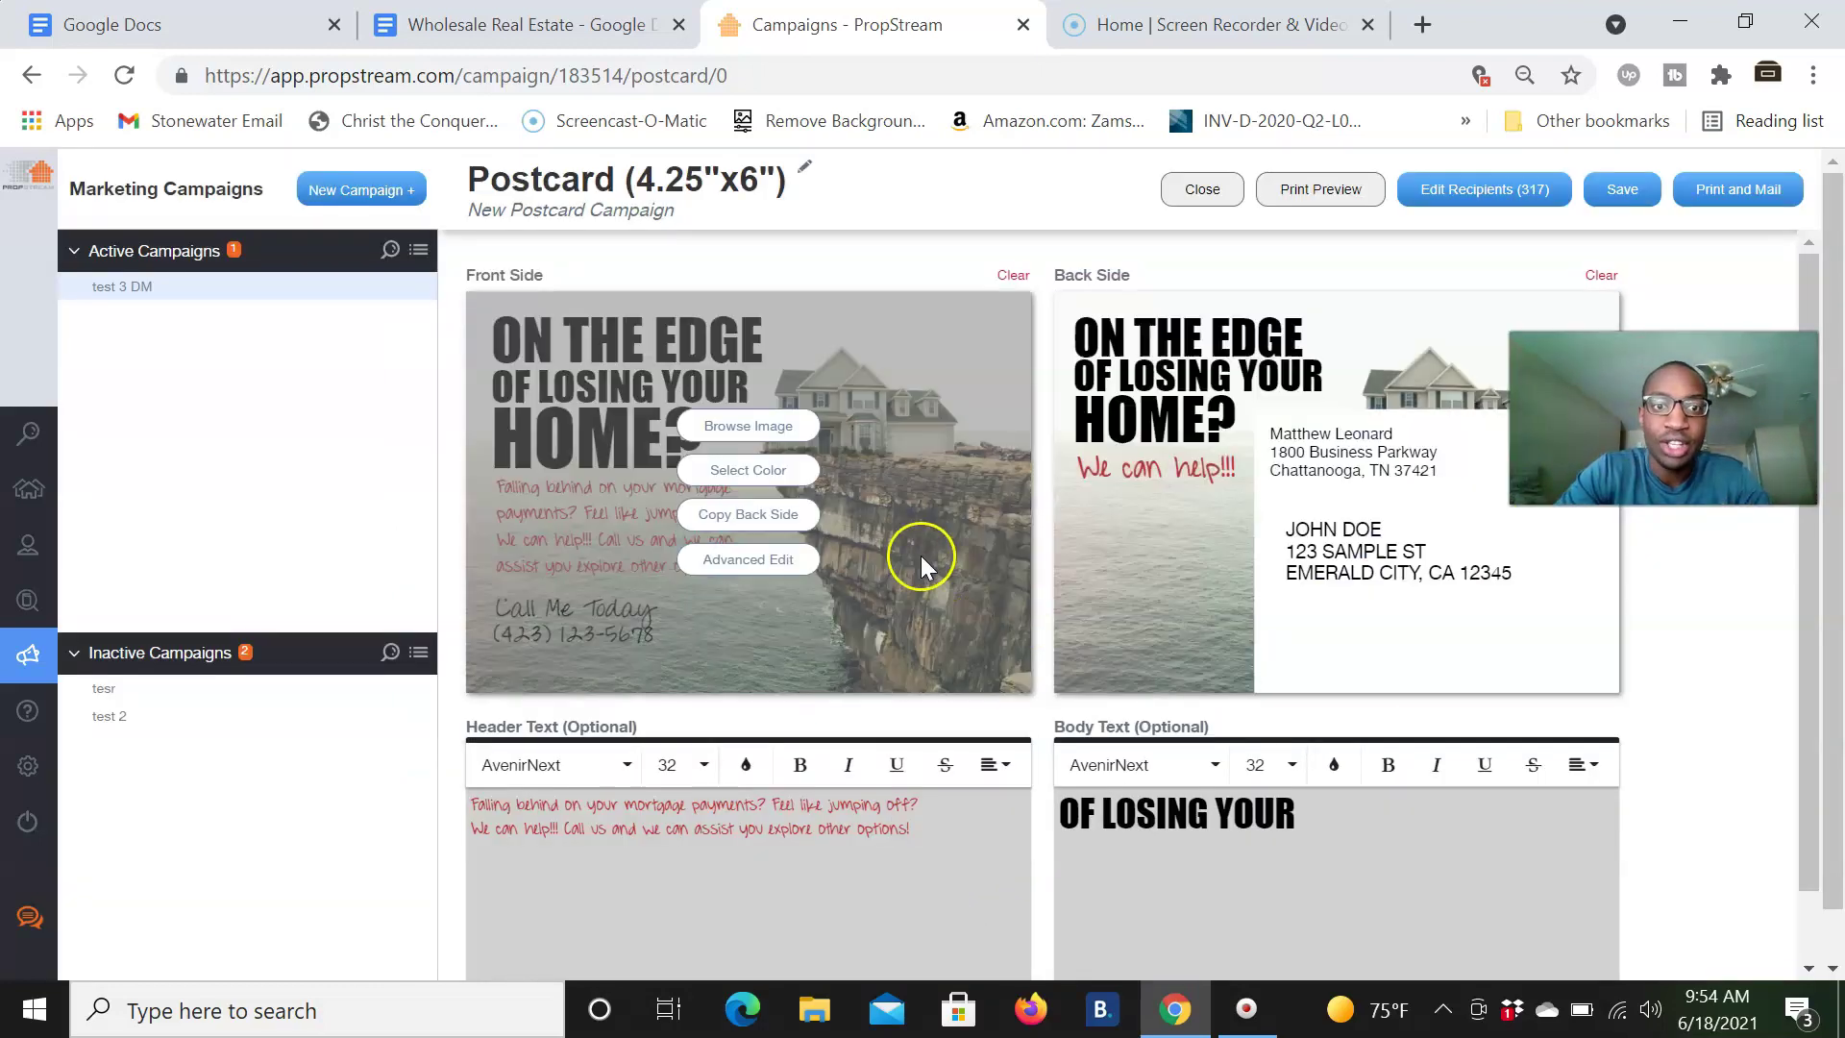
pyautogui.click(766, 428)
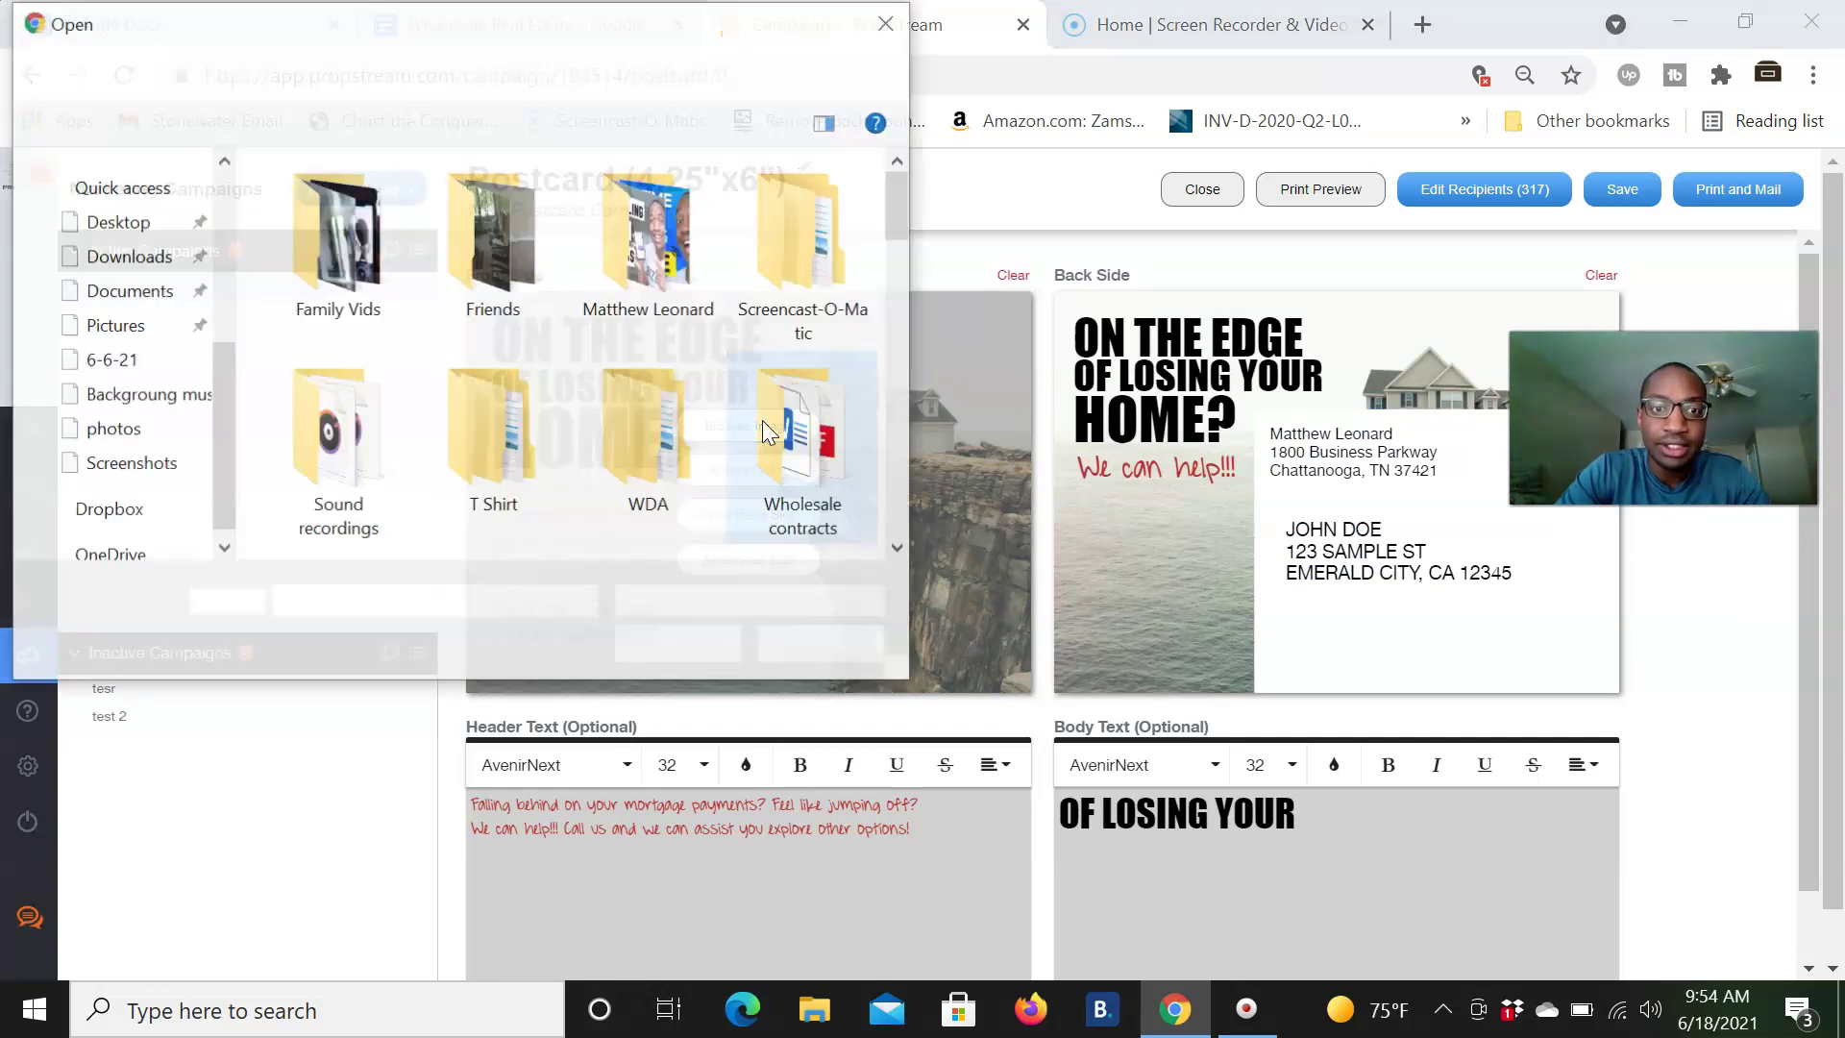
pyautogui.click(884, 38)
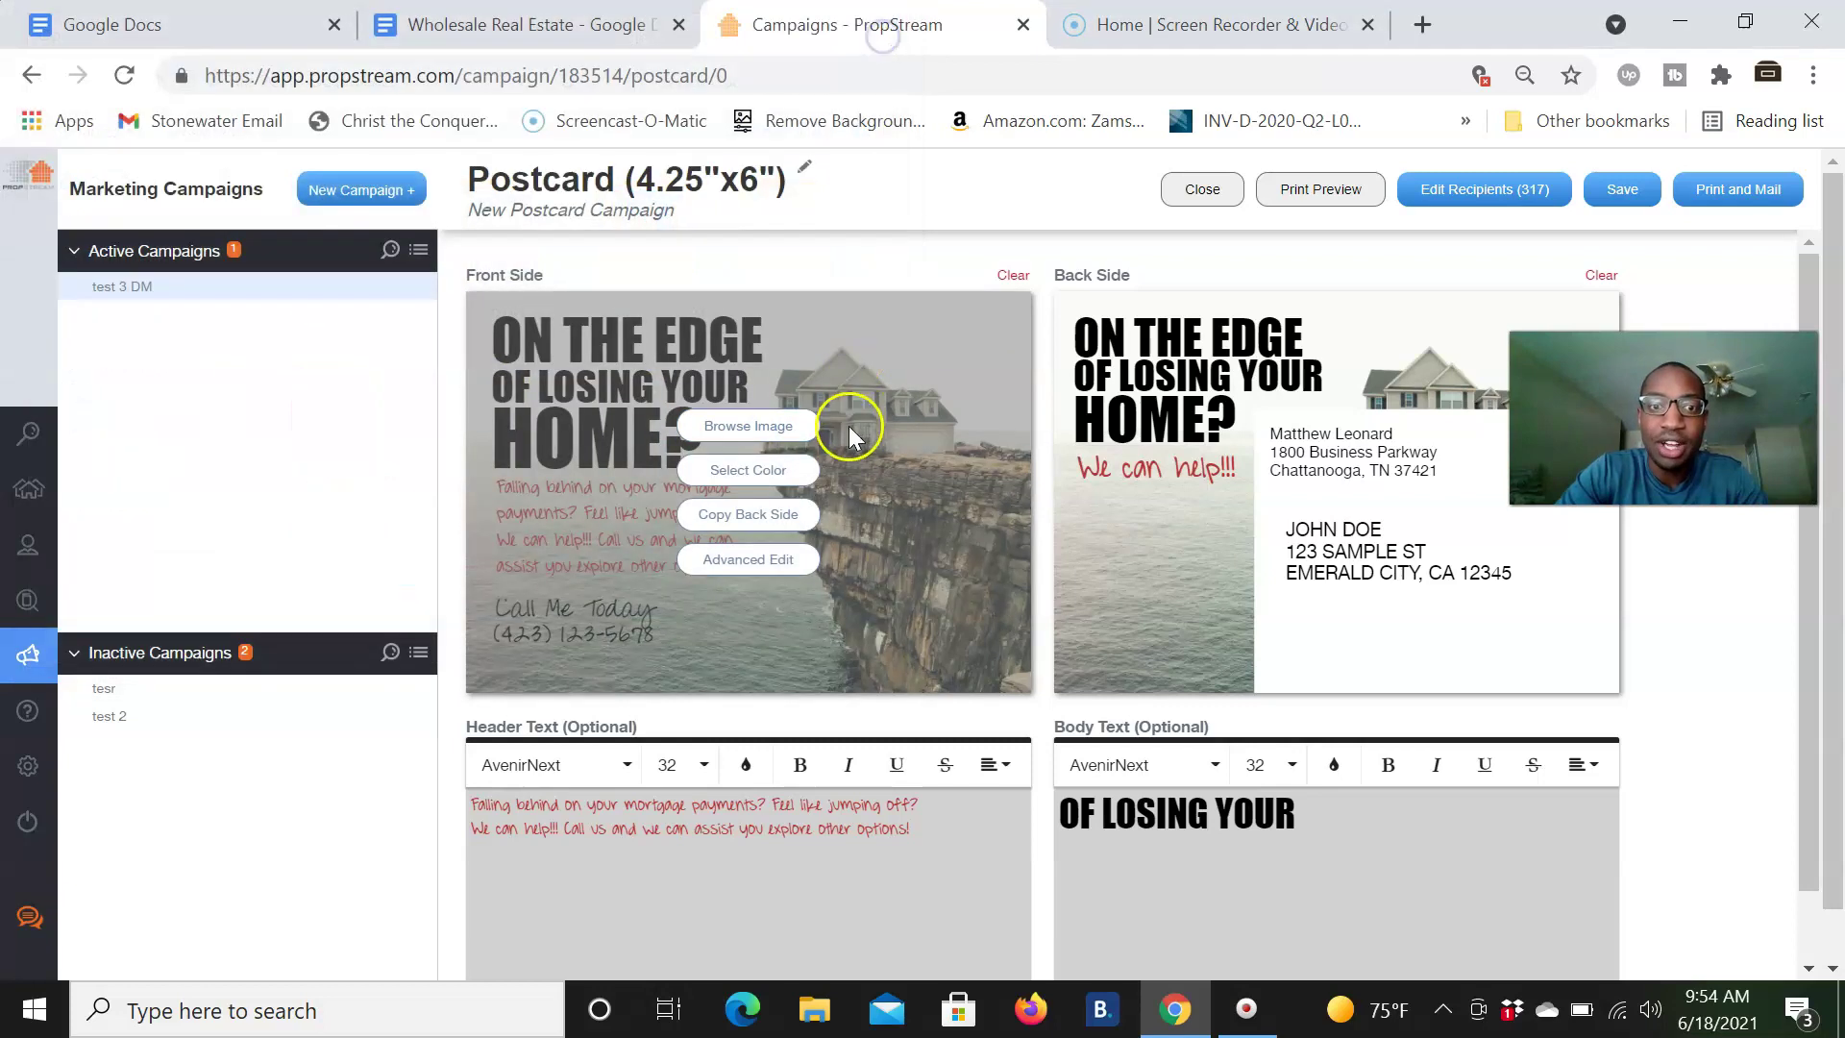
pyautogui.click(784, 469)
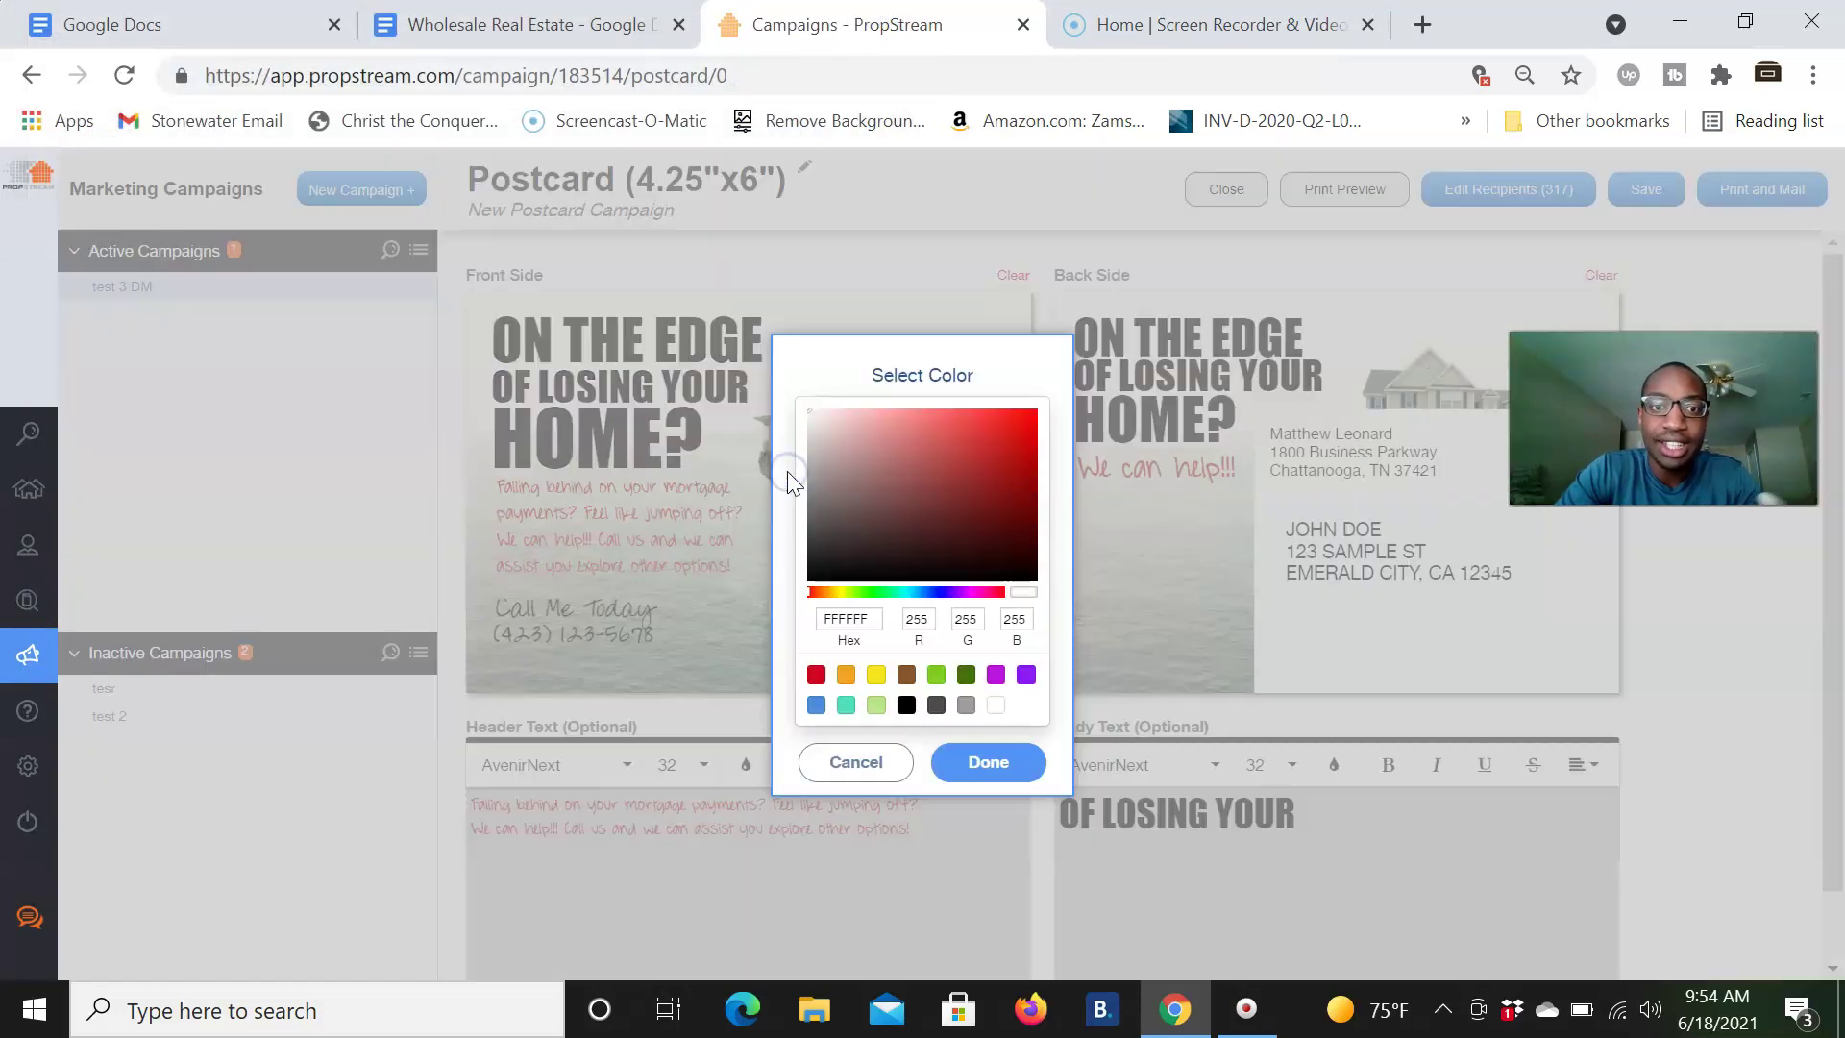
pyautogui.click(835, 762)
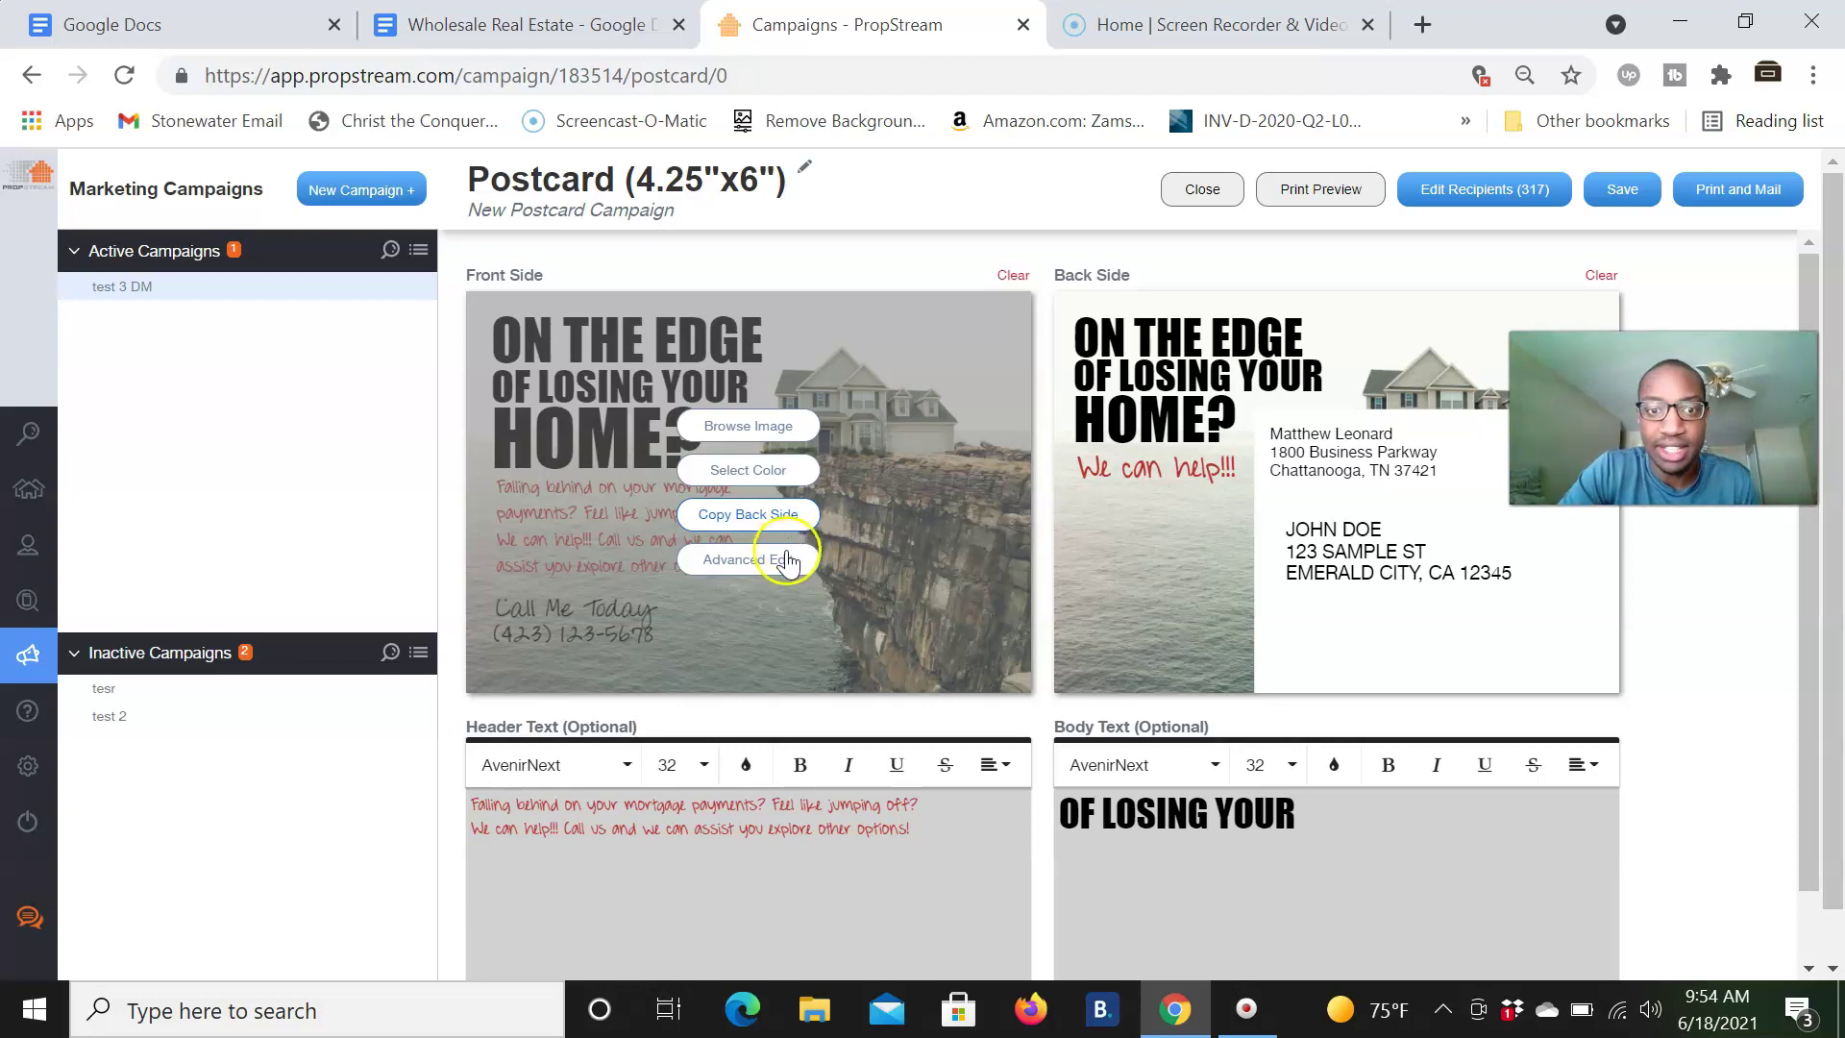
# Step: Open the front side in the Postcard Editor and load the header text for editing
pyautogui.click(776, 561)
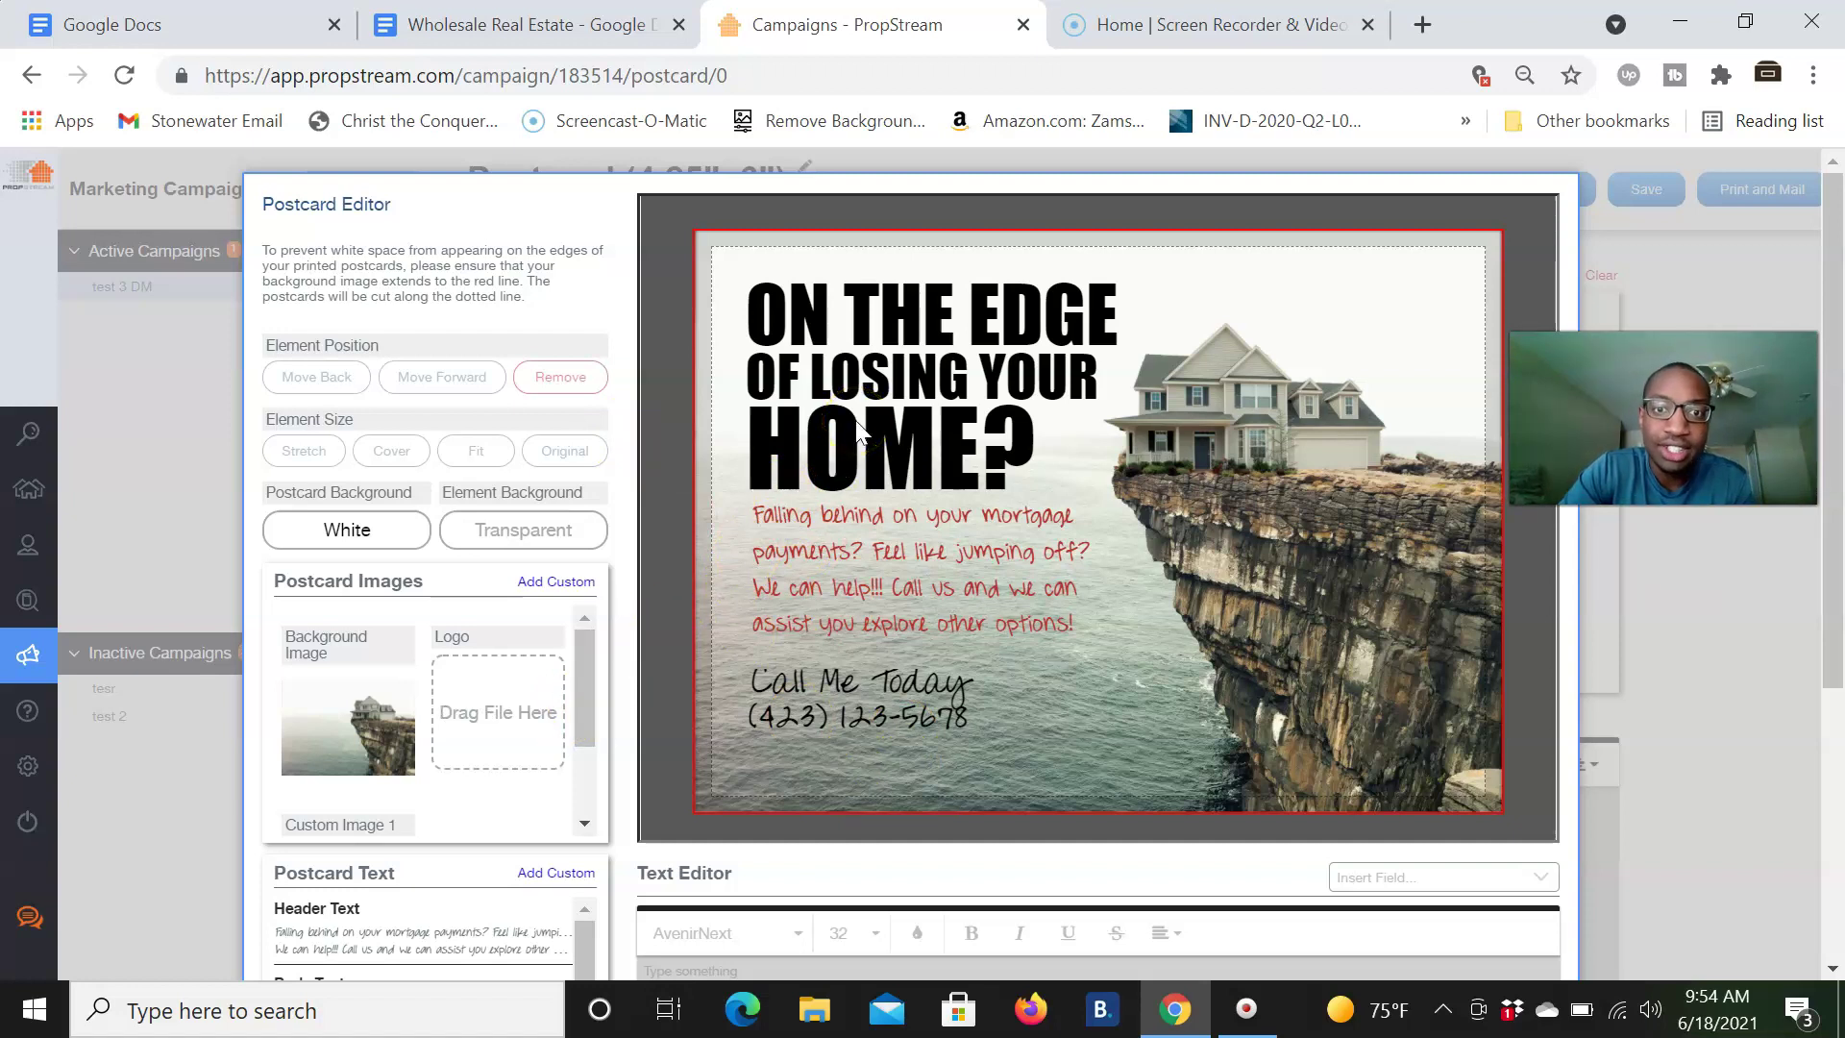
pyautogui.scroll(-1, 855, 419)
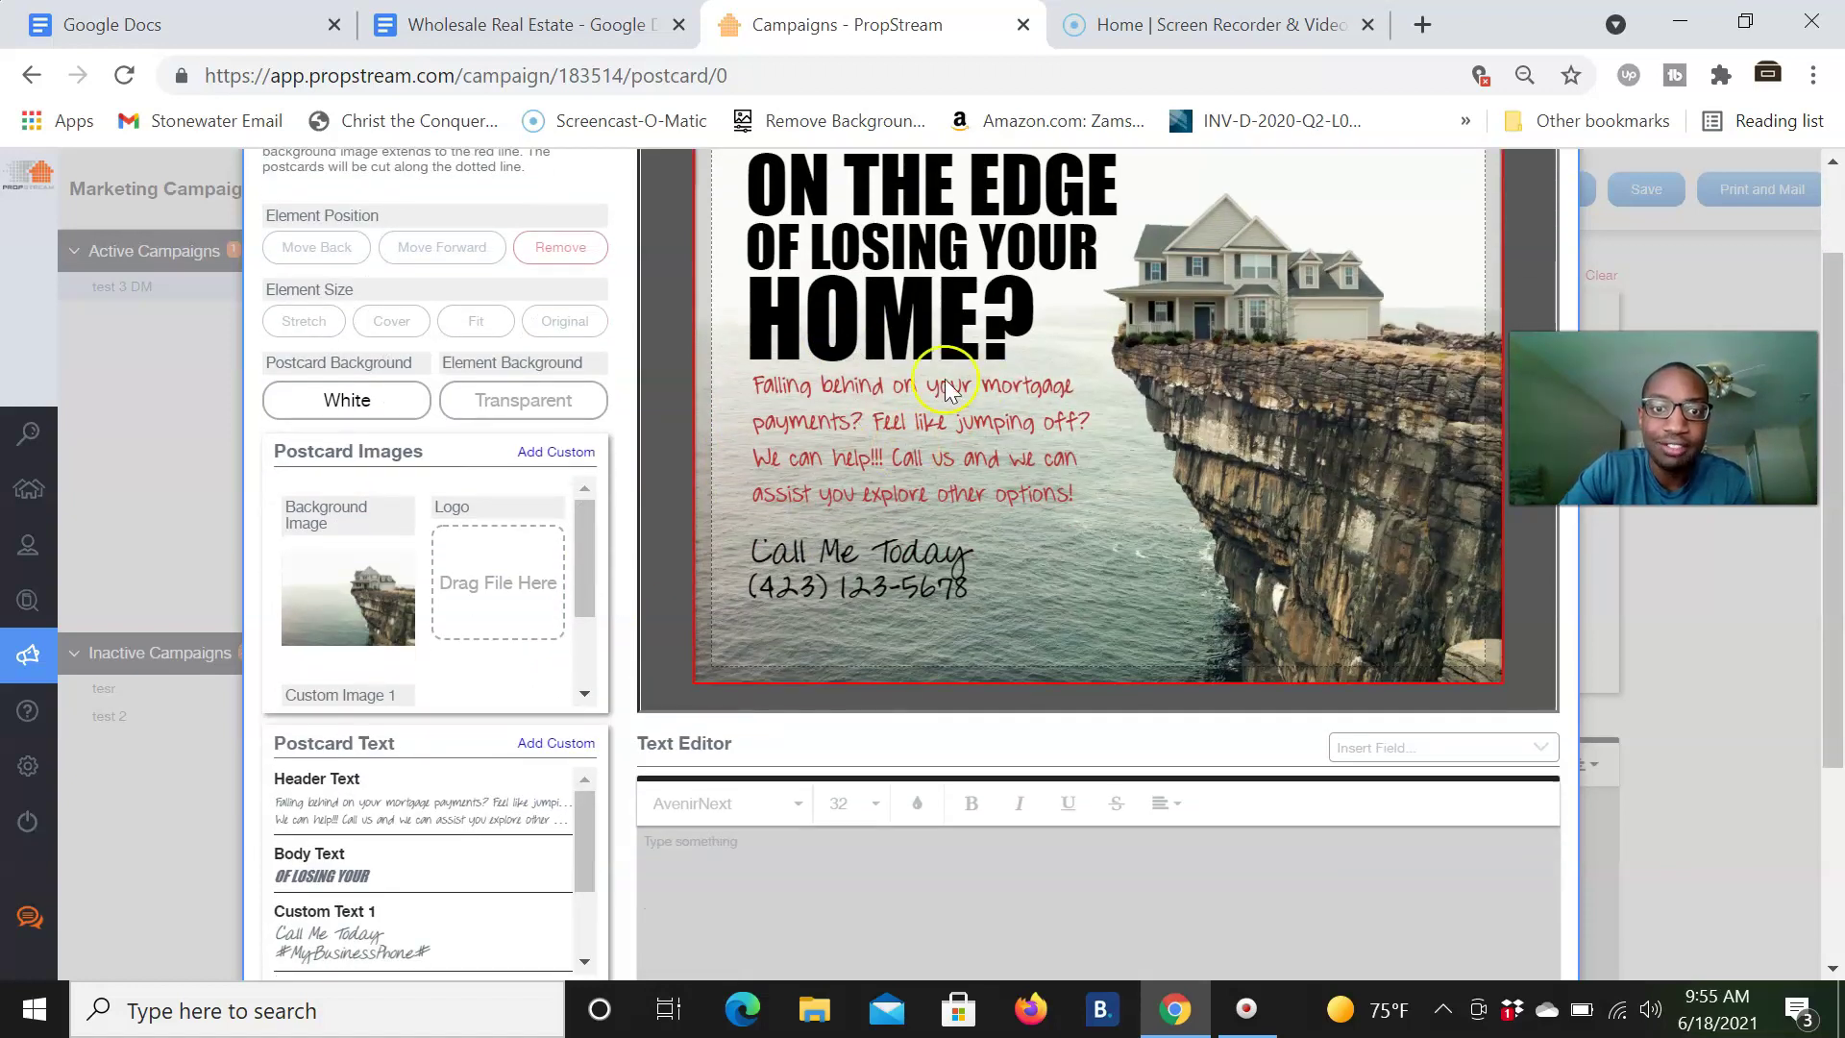
pyautogui.scroll(-2, 786, 579)
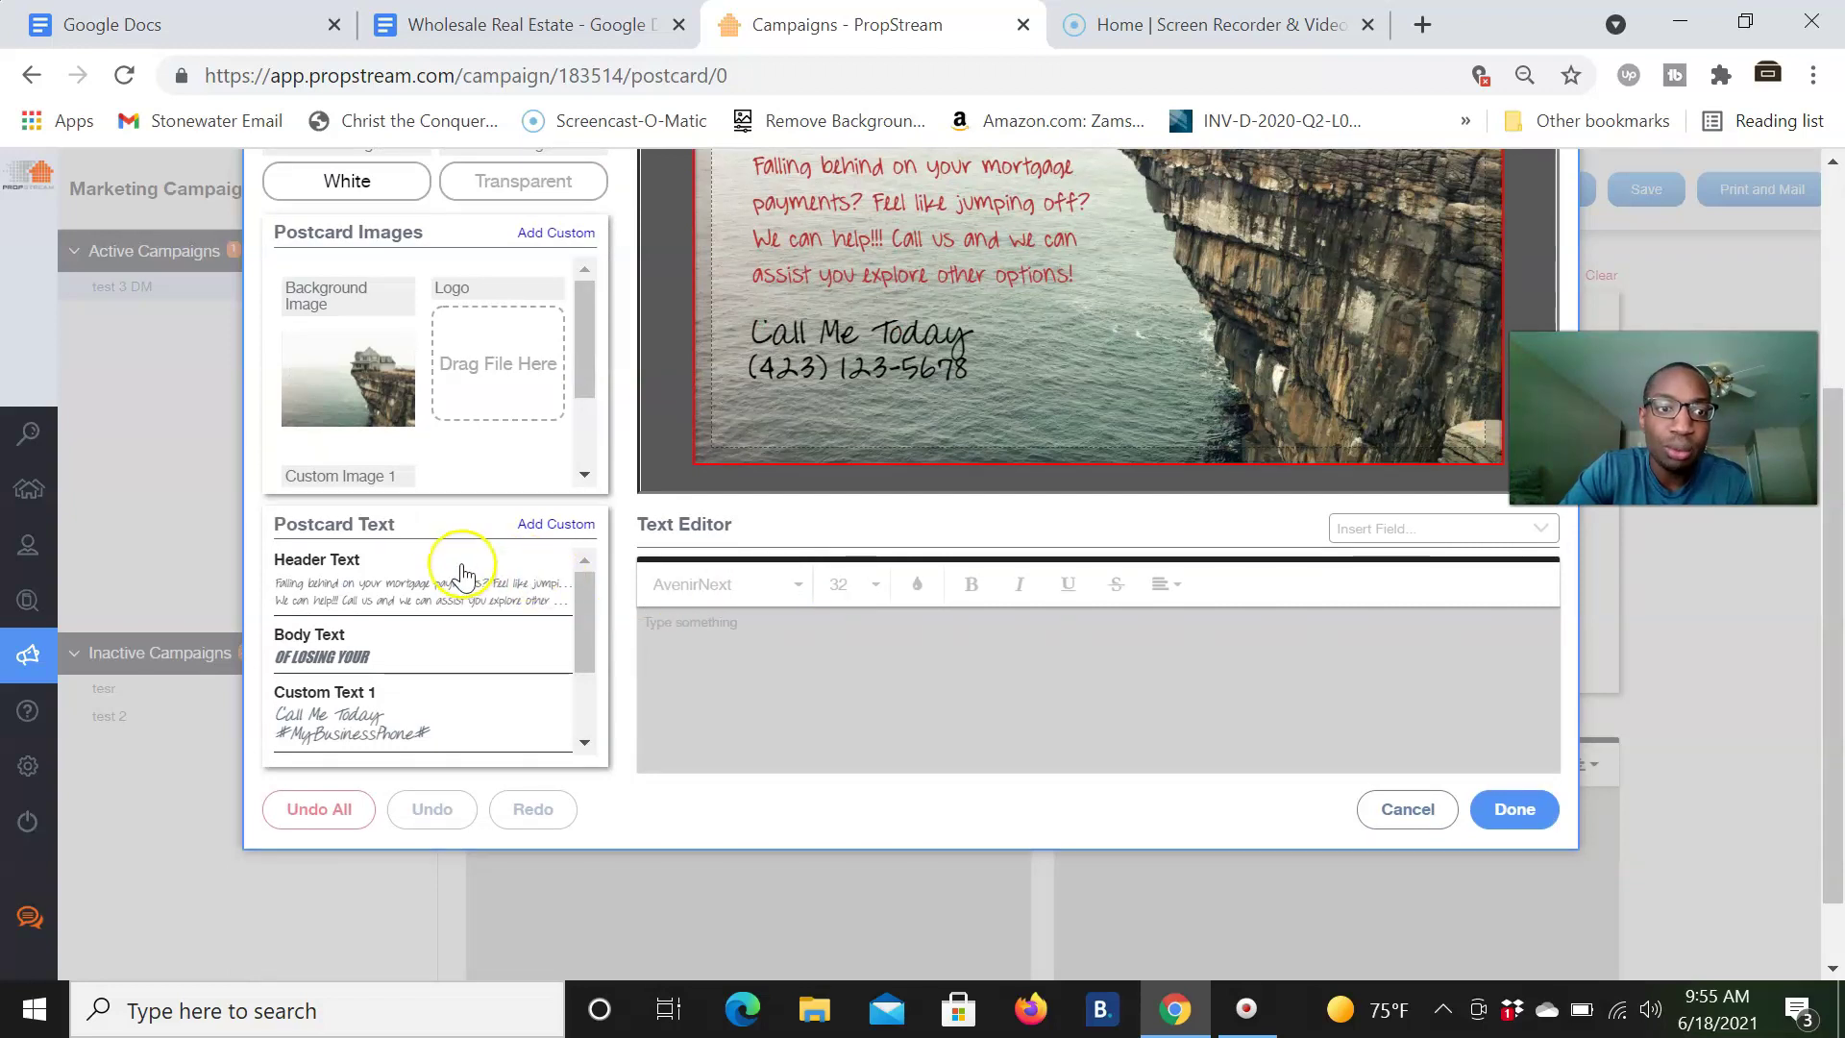
pyautogui.click(433, 588)
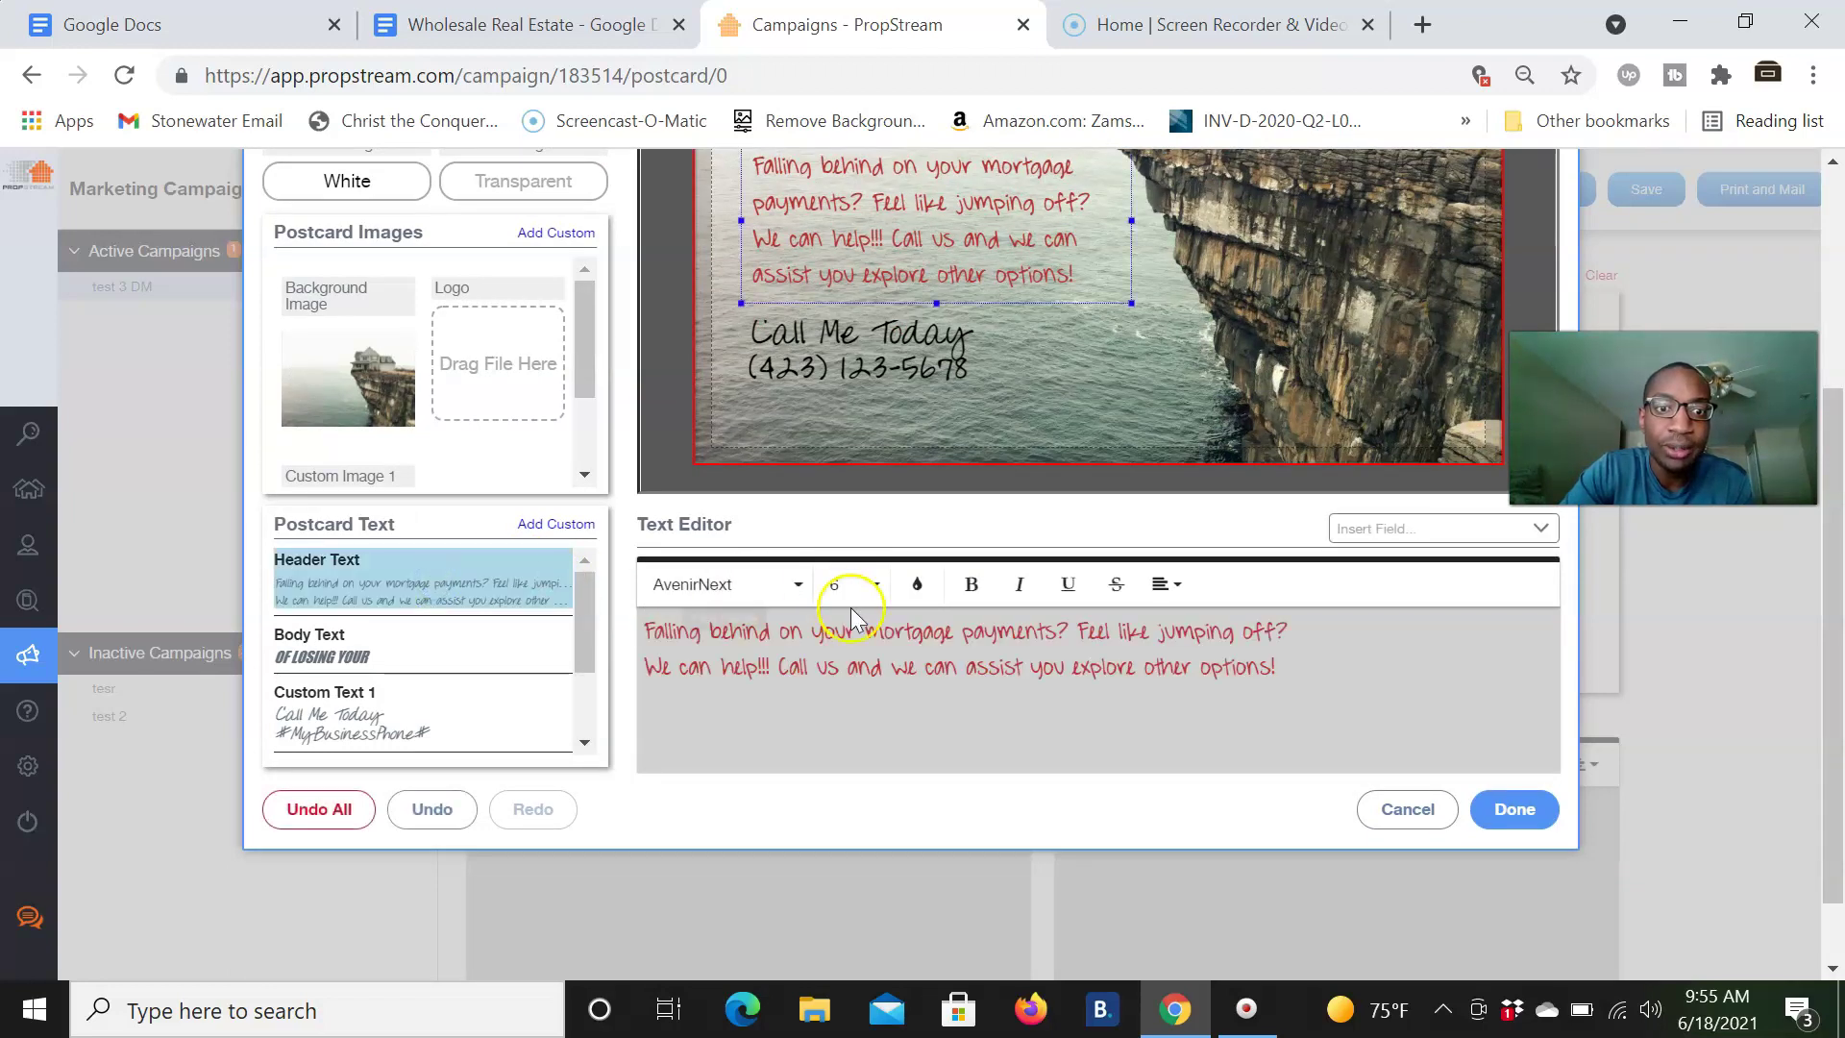
pyautogui.click(776, 646)
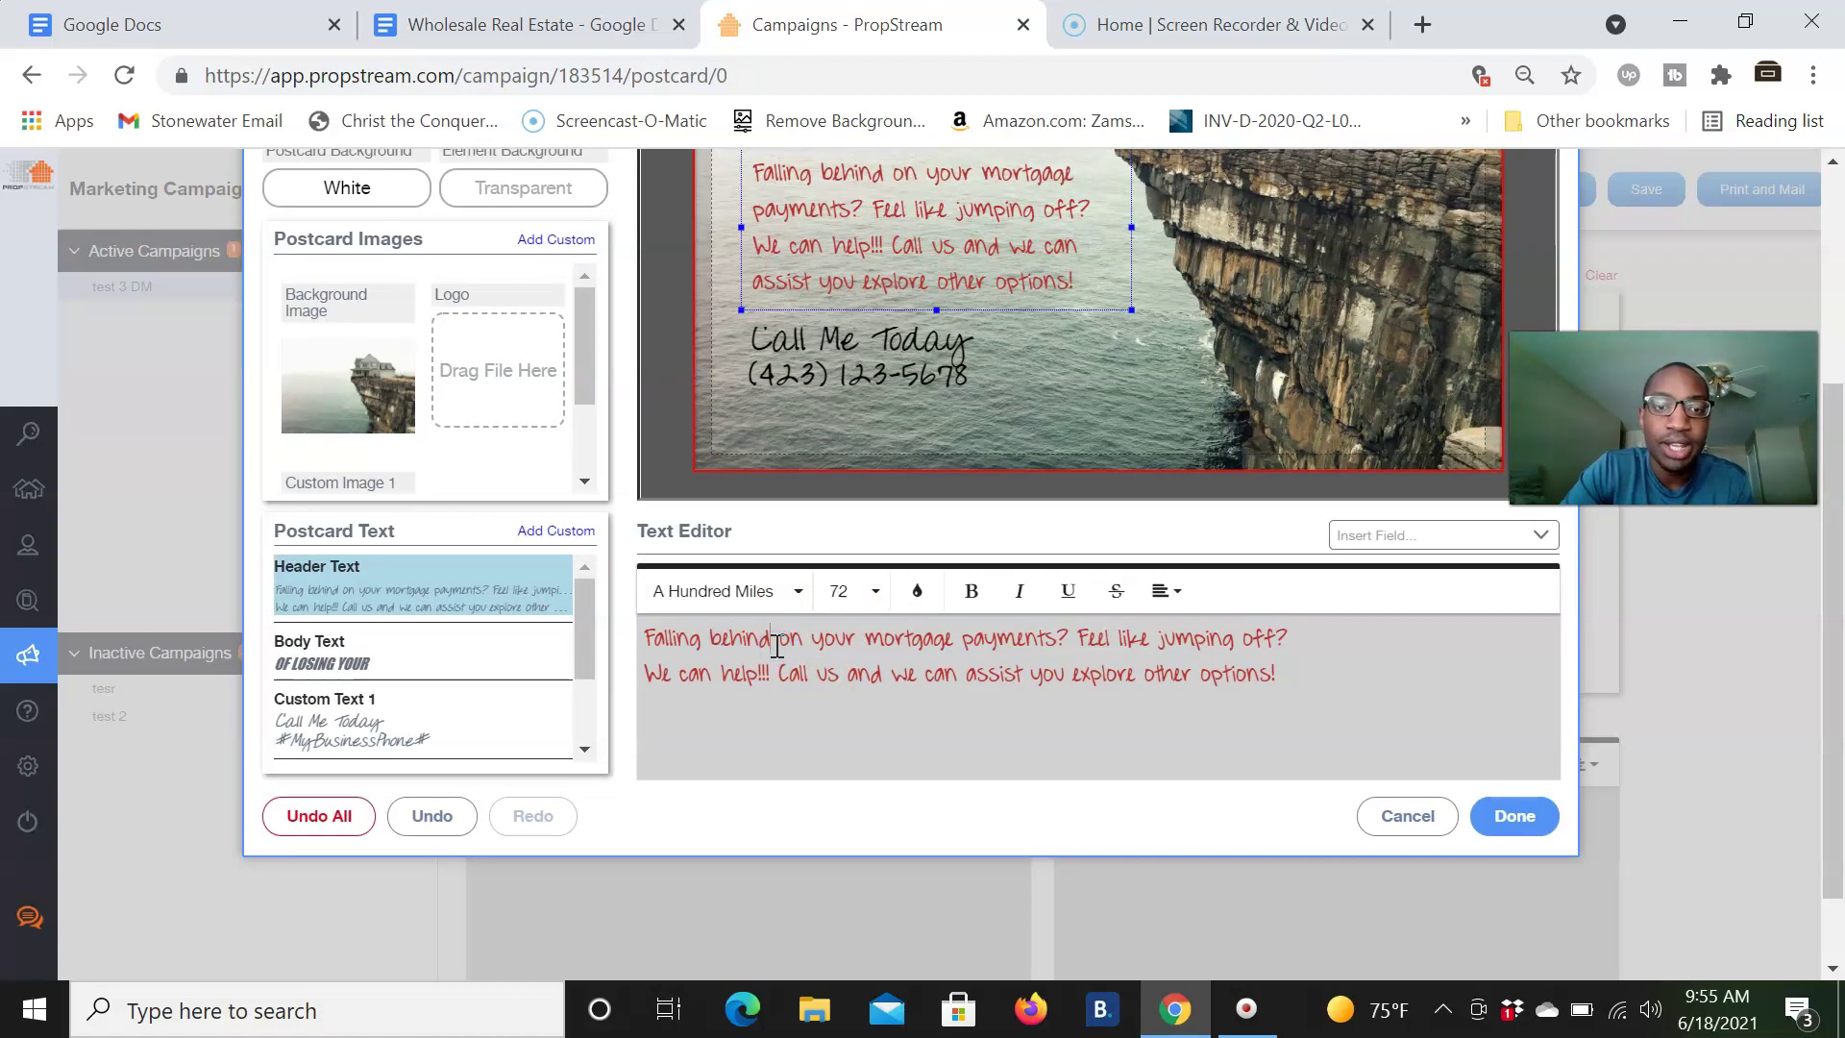
# Step: Replace the header's mortgage message with 'I want to buy your'
pyautogui.press('BackSpace')
pyautogui.press('BackSpace')
pyautogui.press('BackSpace')
pyautogui.press('BackSpace')
pyautogui.press('BackSpace')
pyautogui.press('BackSpace')
pyautogui.press('BackSpace')
pyautogui.press('BackSpace')
pyautogui.press('BackSpace')
pyautogui.press('BackSpace')
pyautogui.press('BackSpace')
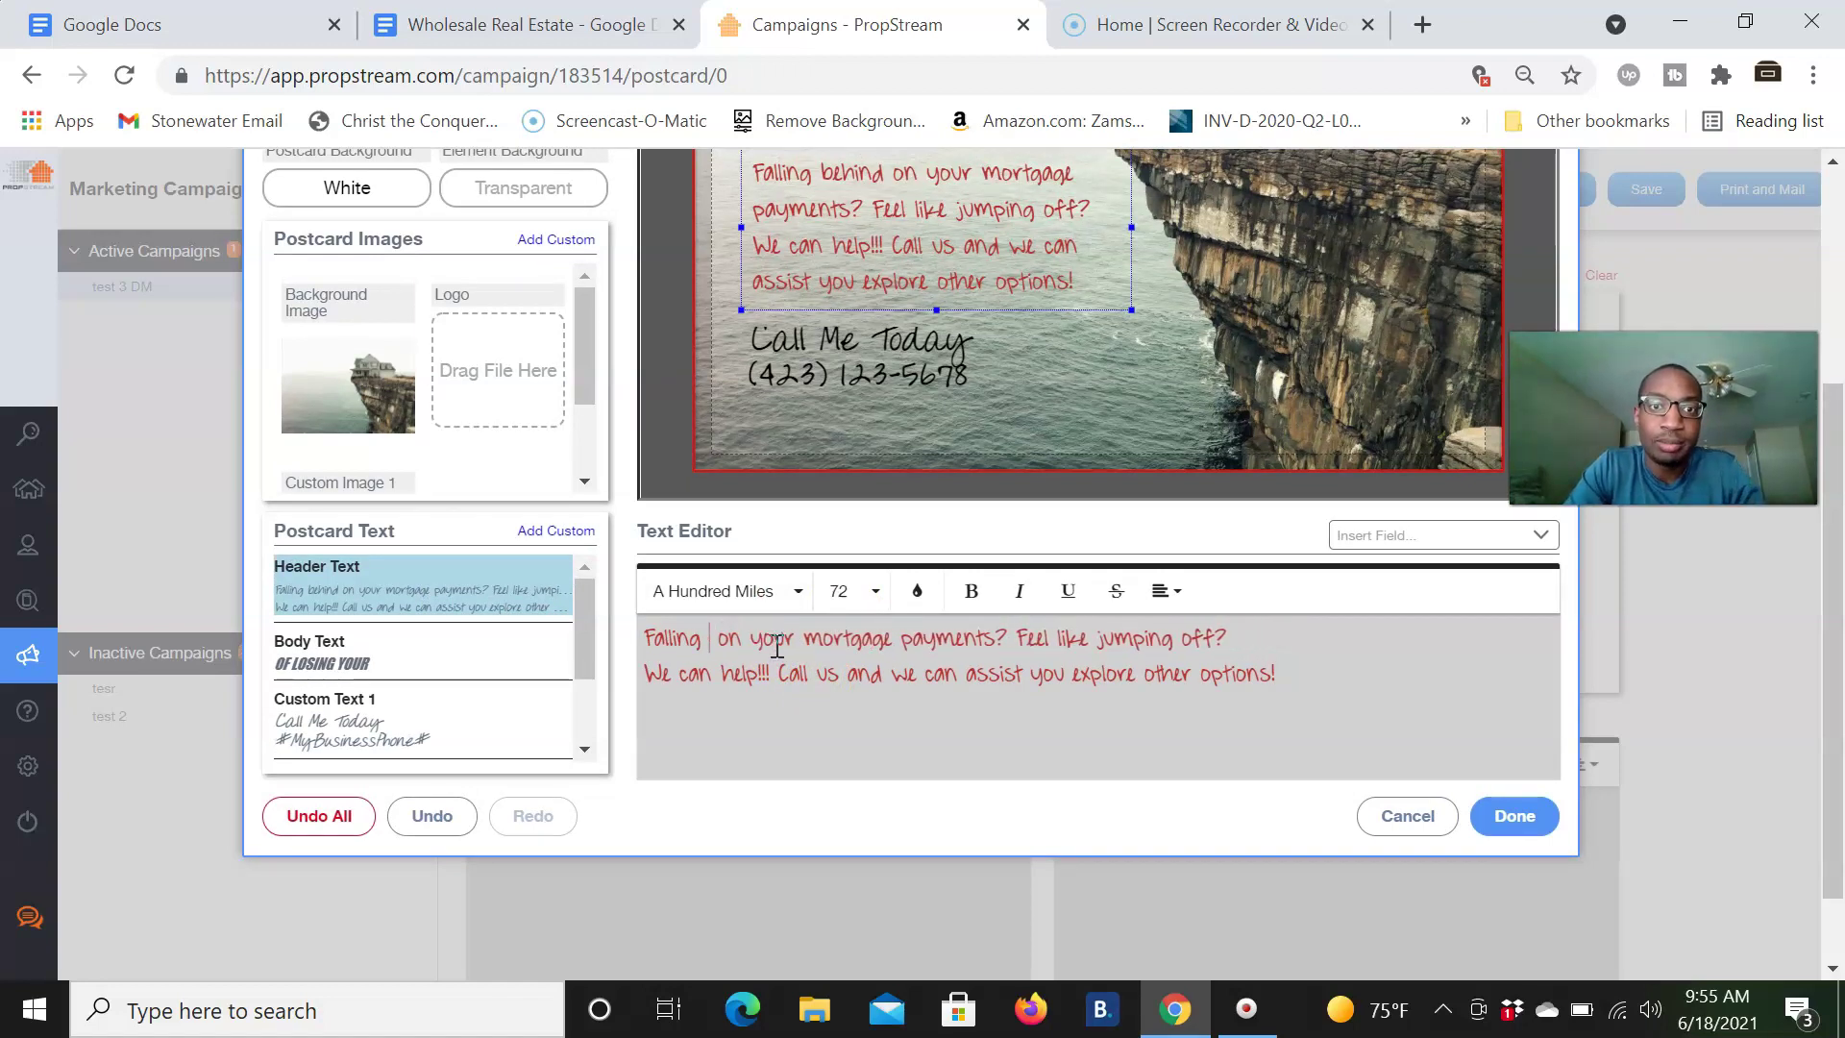
pyautogui.press('BackSpace')
pyautogui.press('BackSpace')
pyautogui.press('BackSpace')
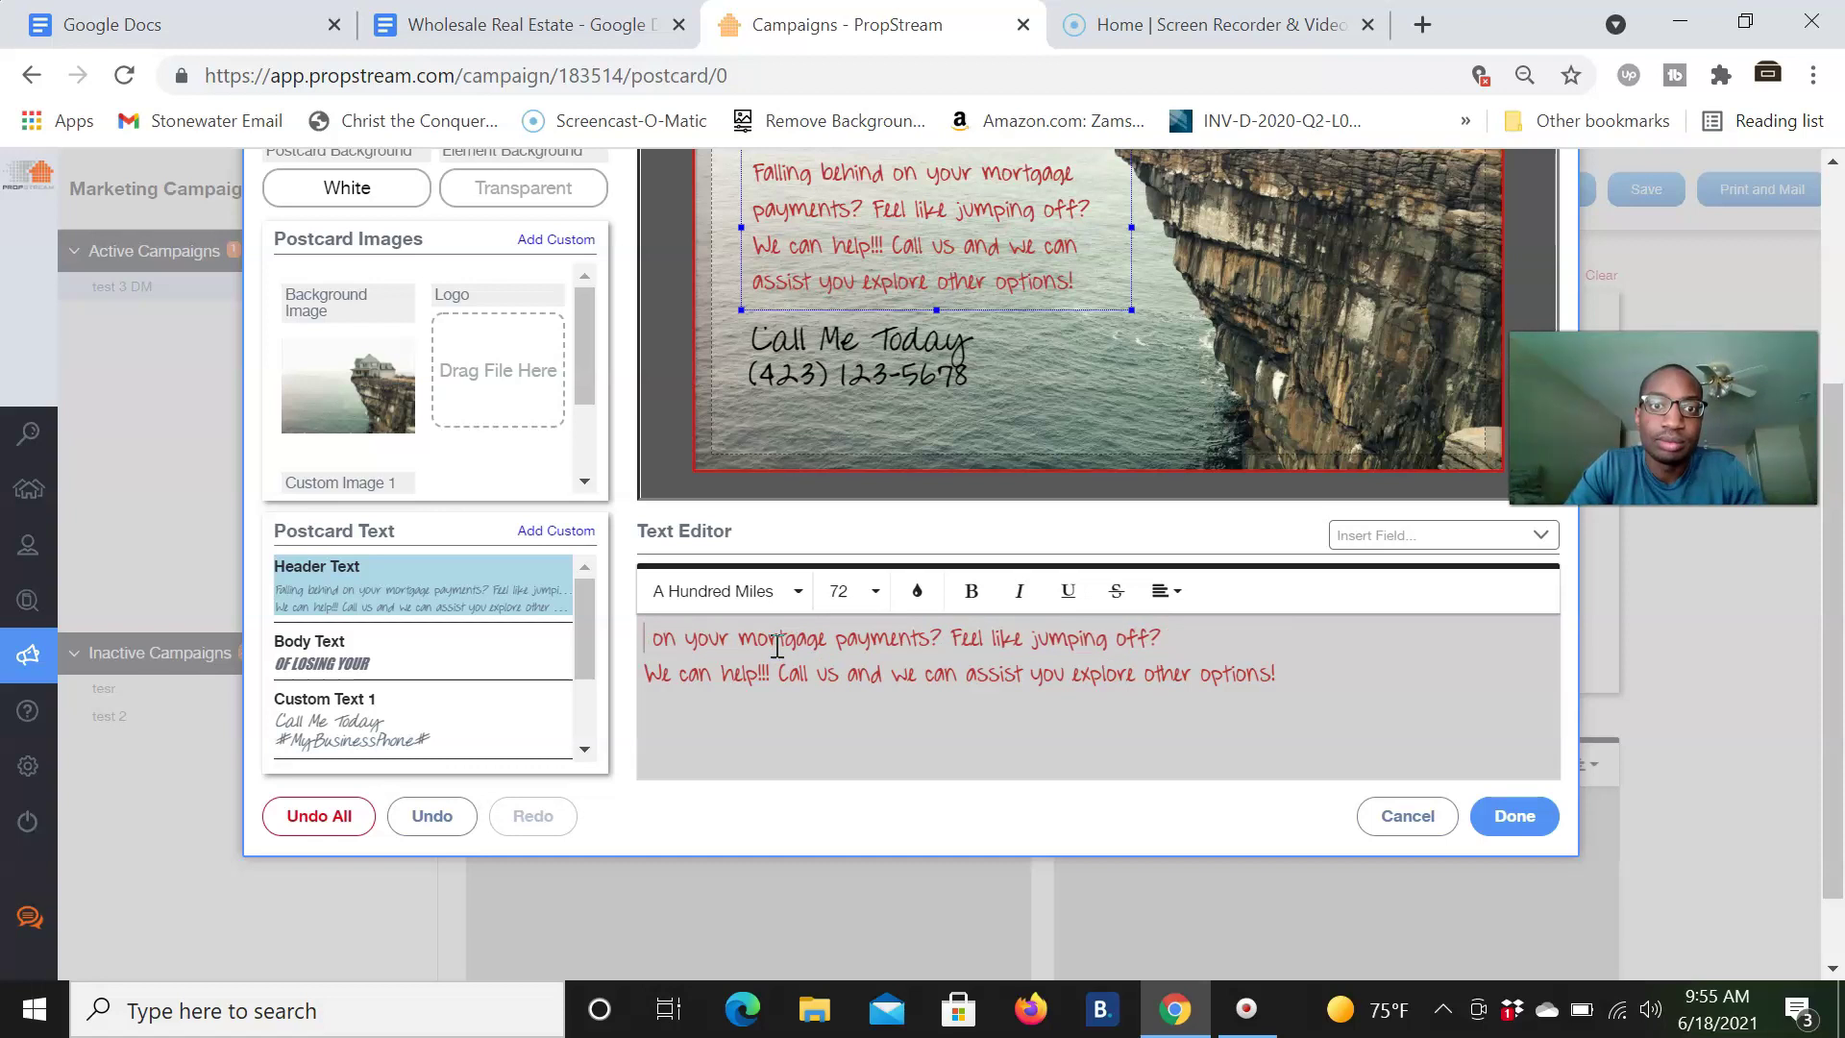
pyautogui.write('I want to ')
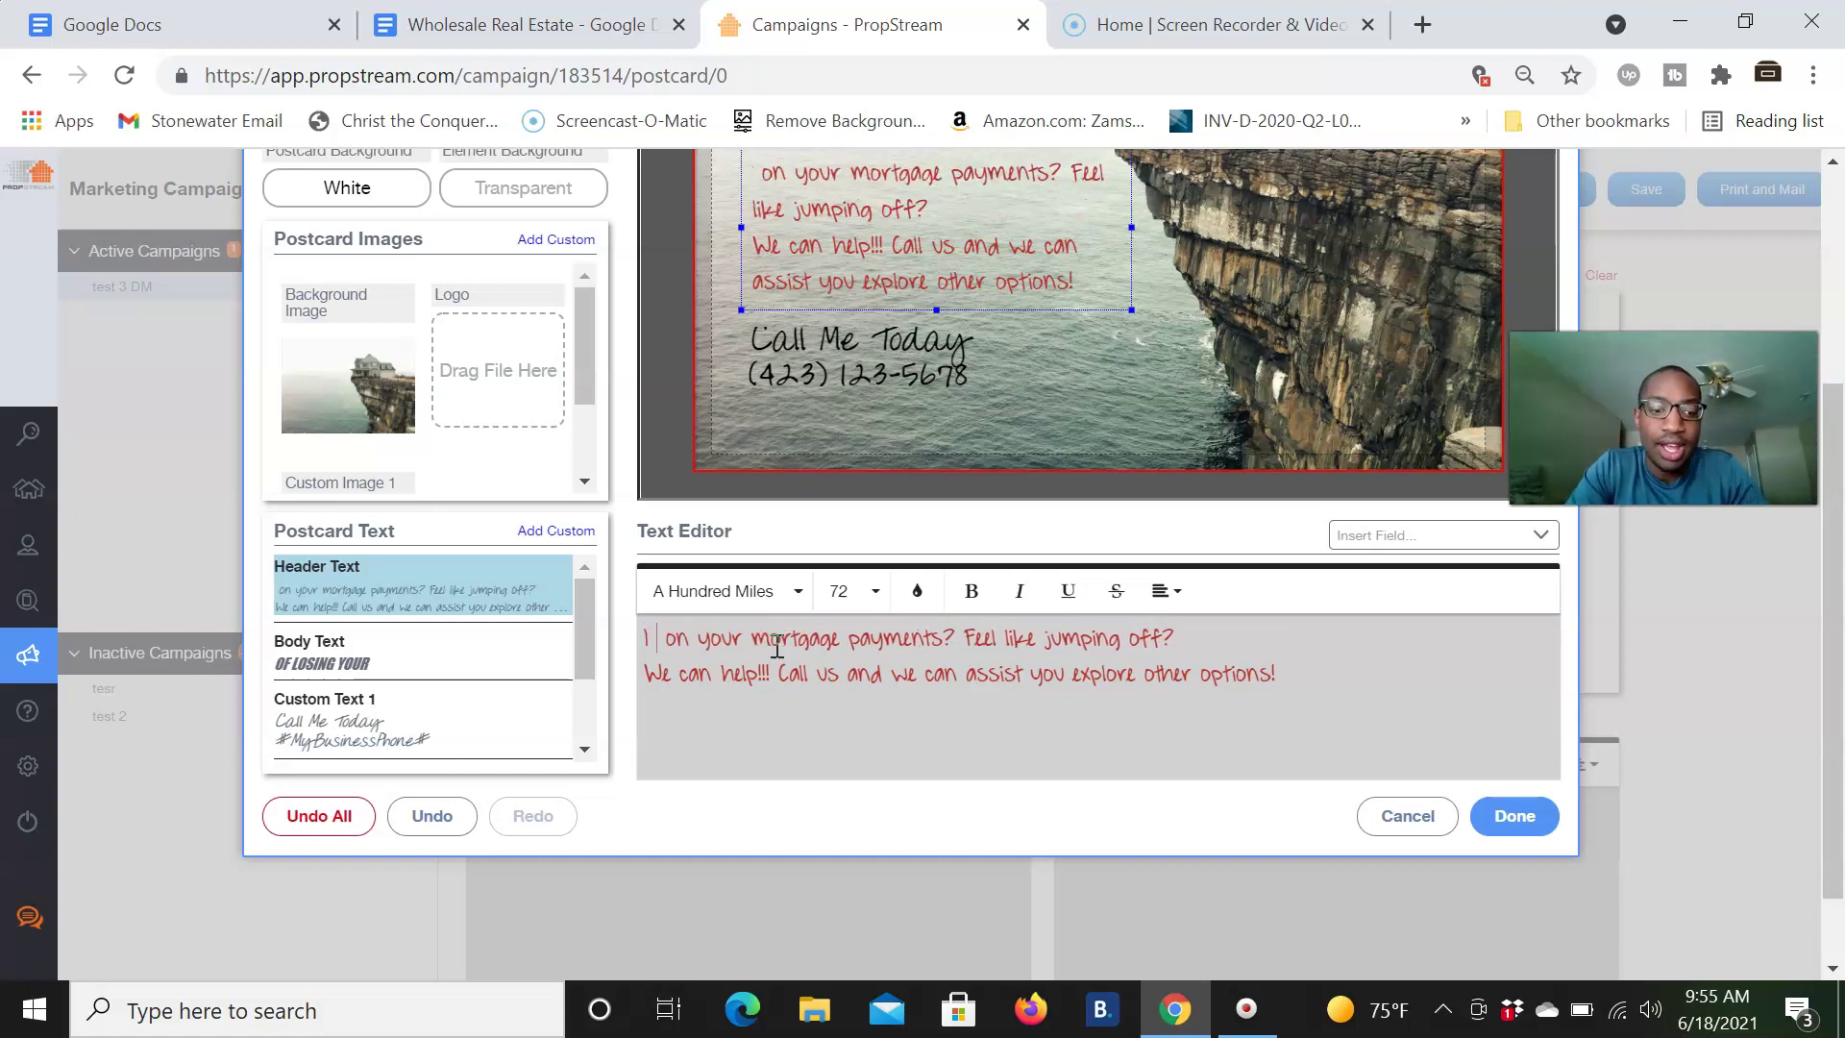
pyautogui.write('buy')
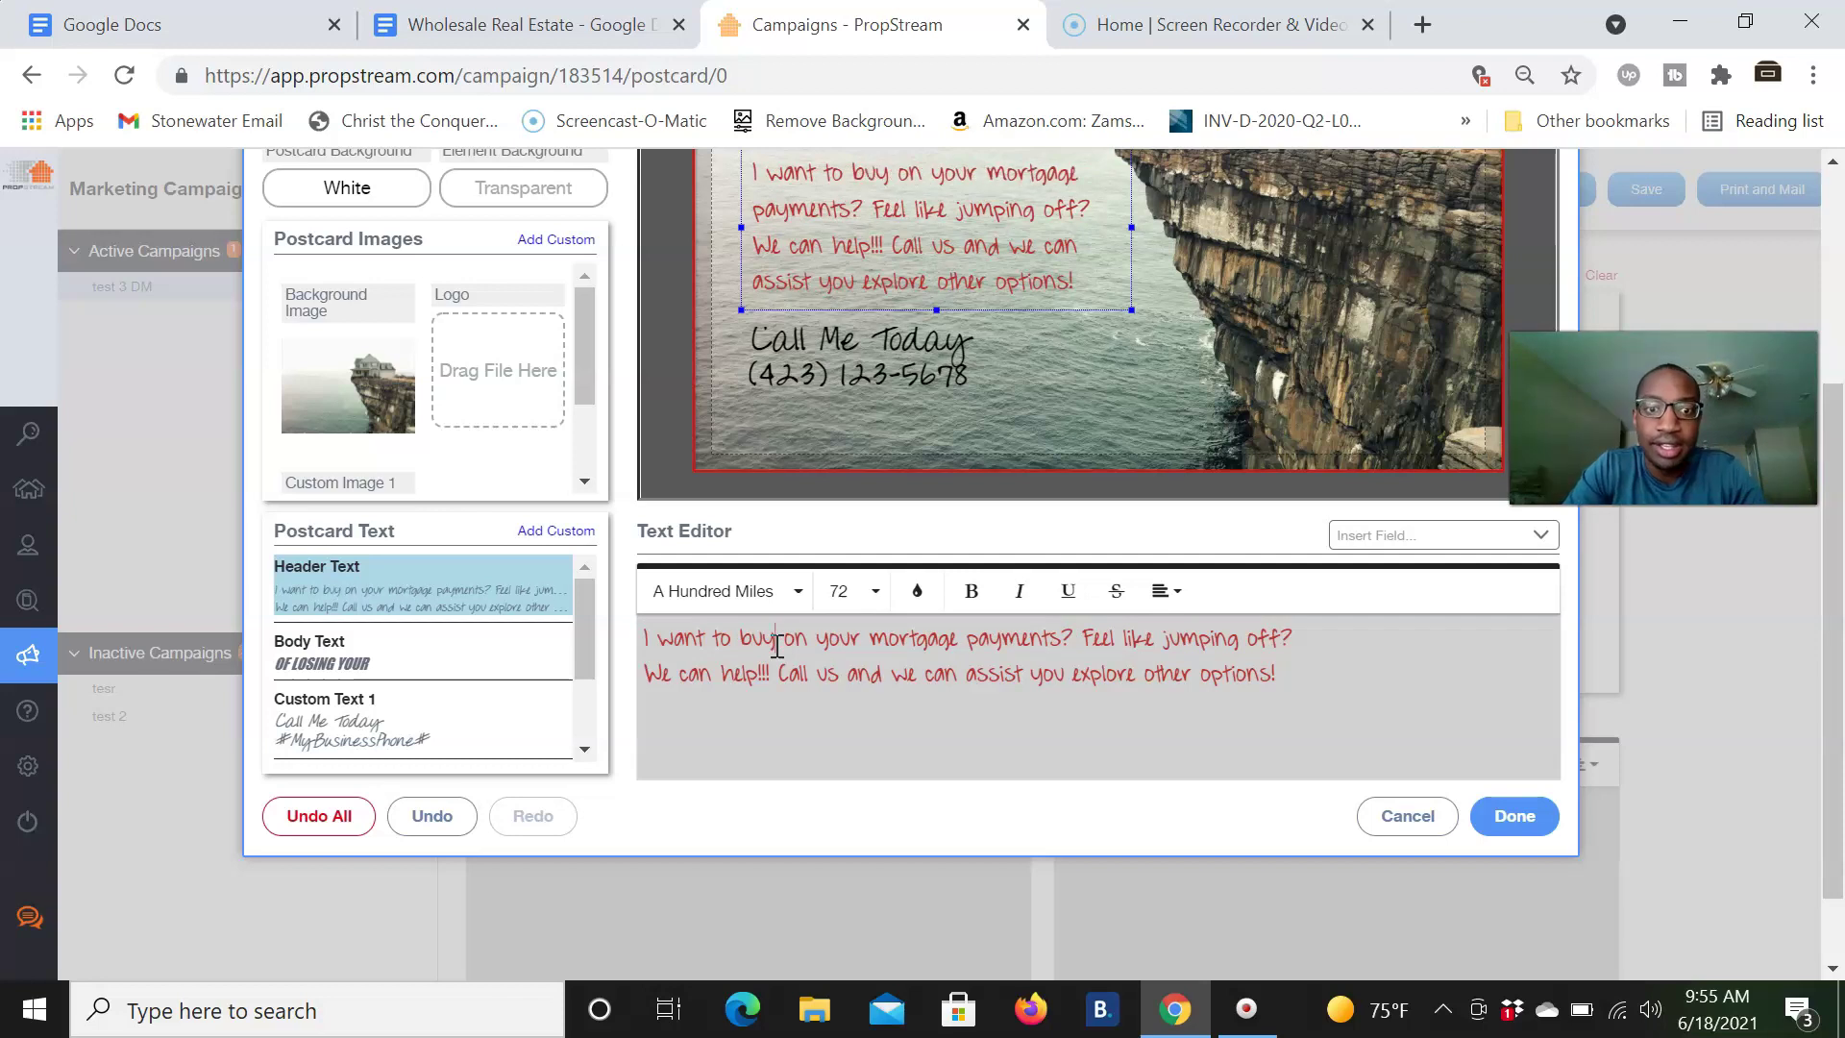
pyautogui.moveTo(1286, 675); pyautogui.dragTo(794, 641)
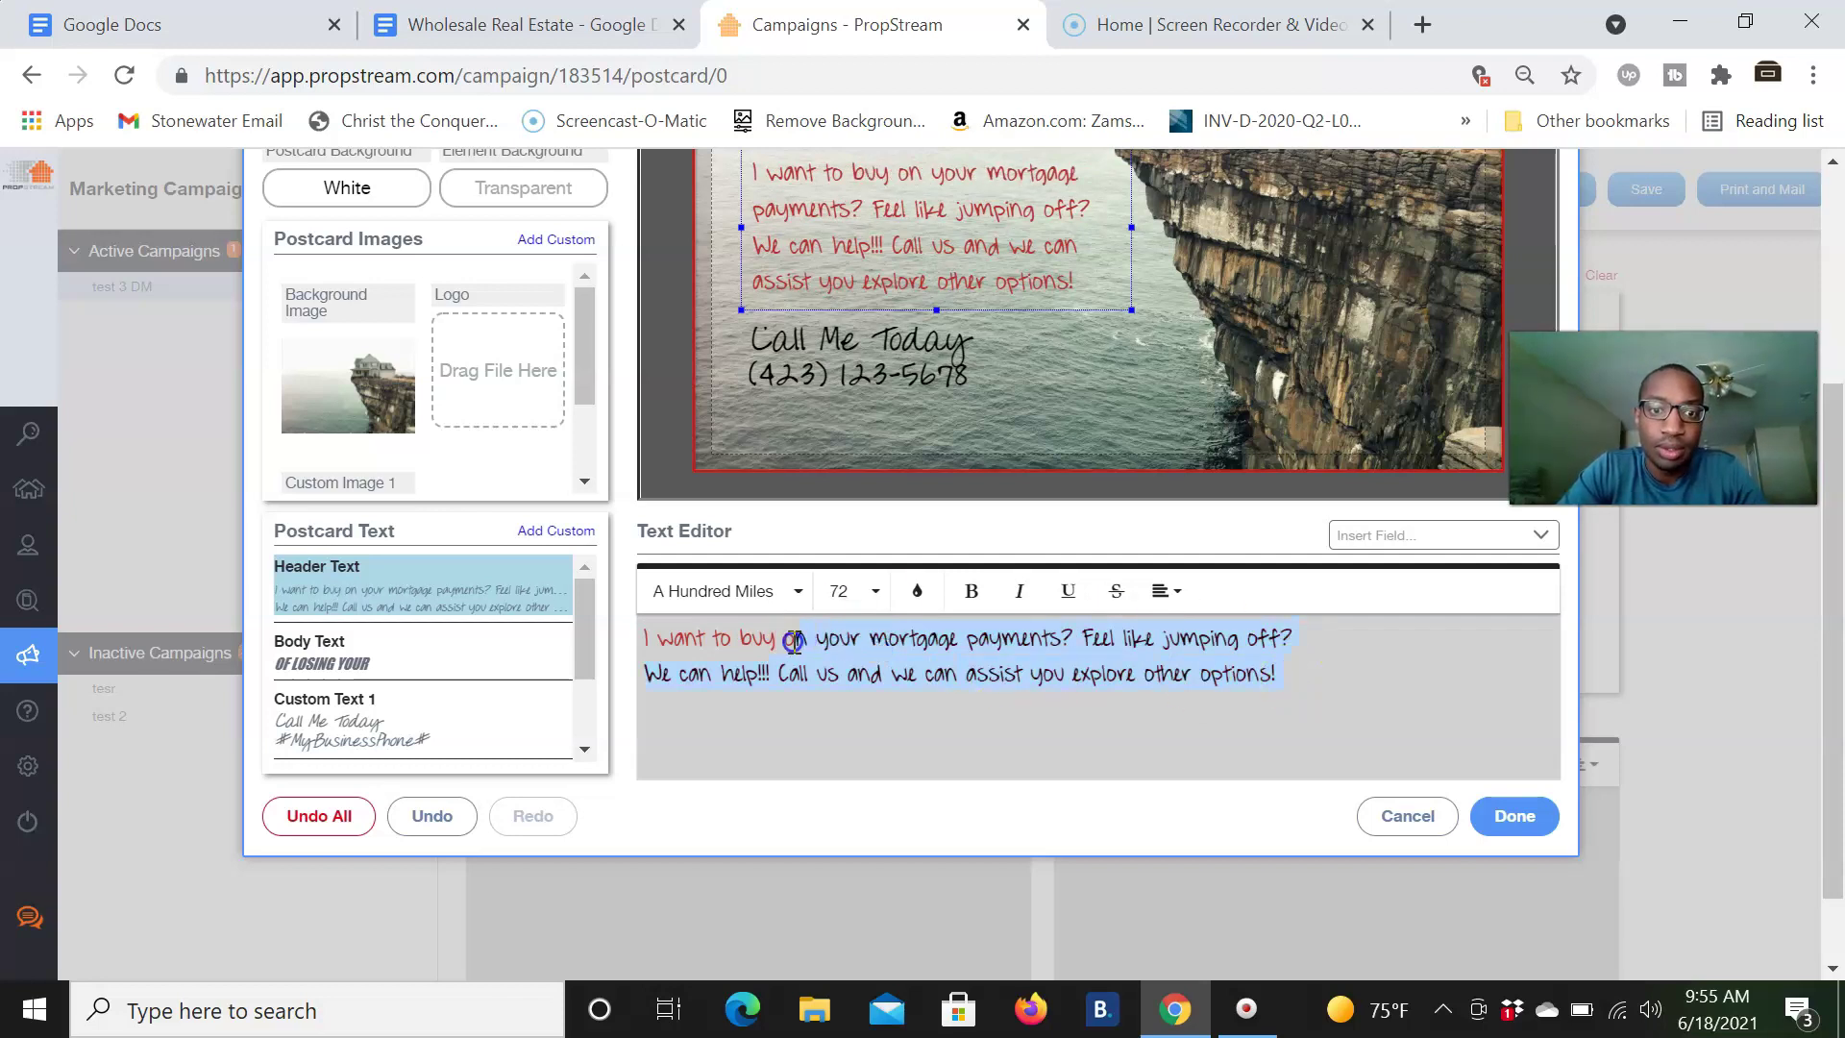
pyautogui.press('BackSpace')
pyautogui.write('your house at')
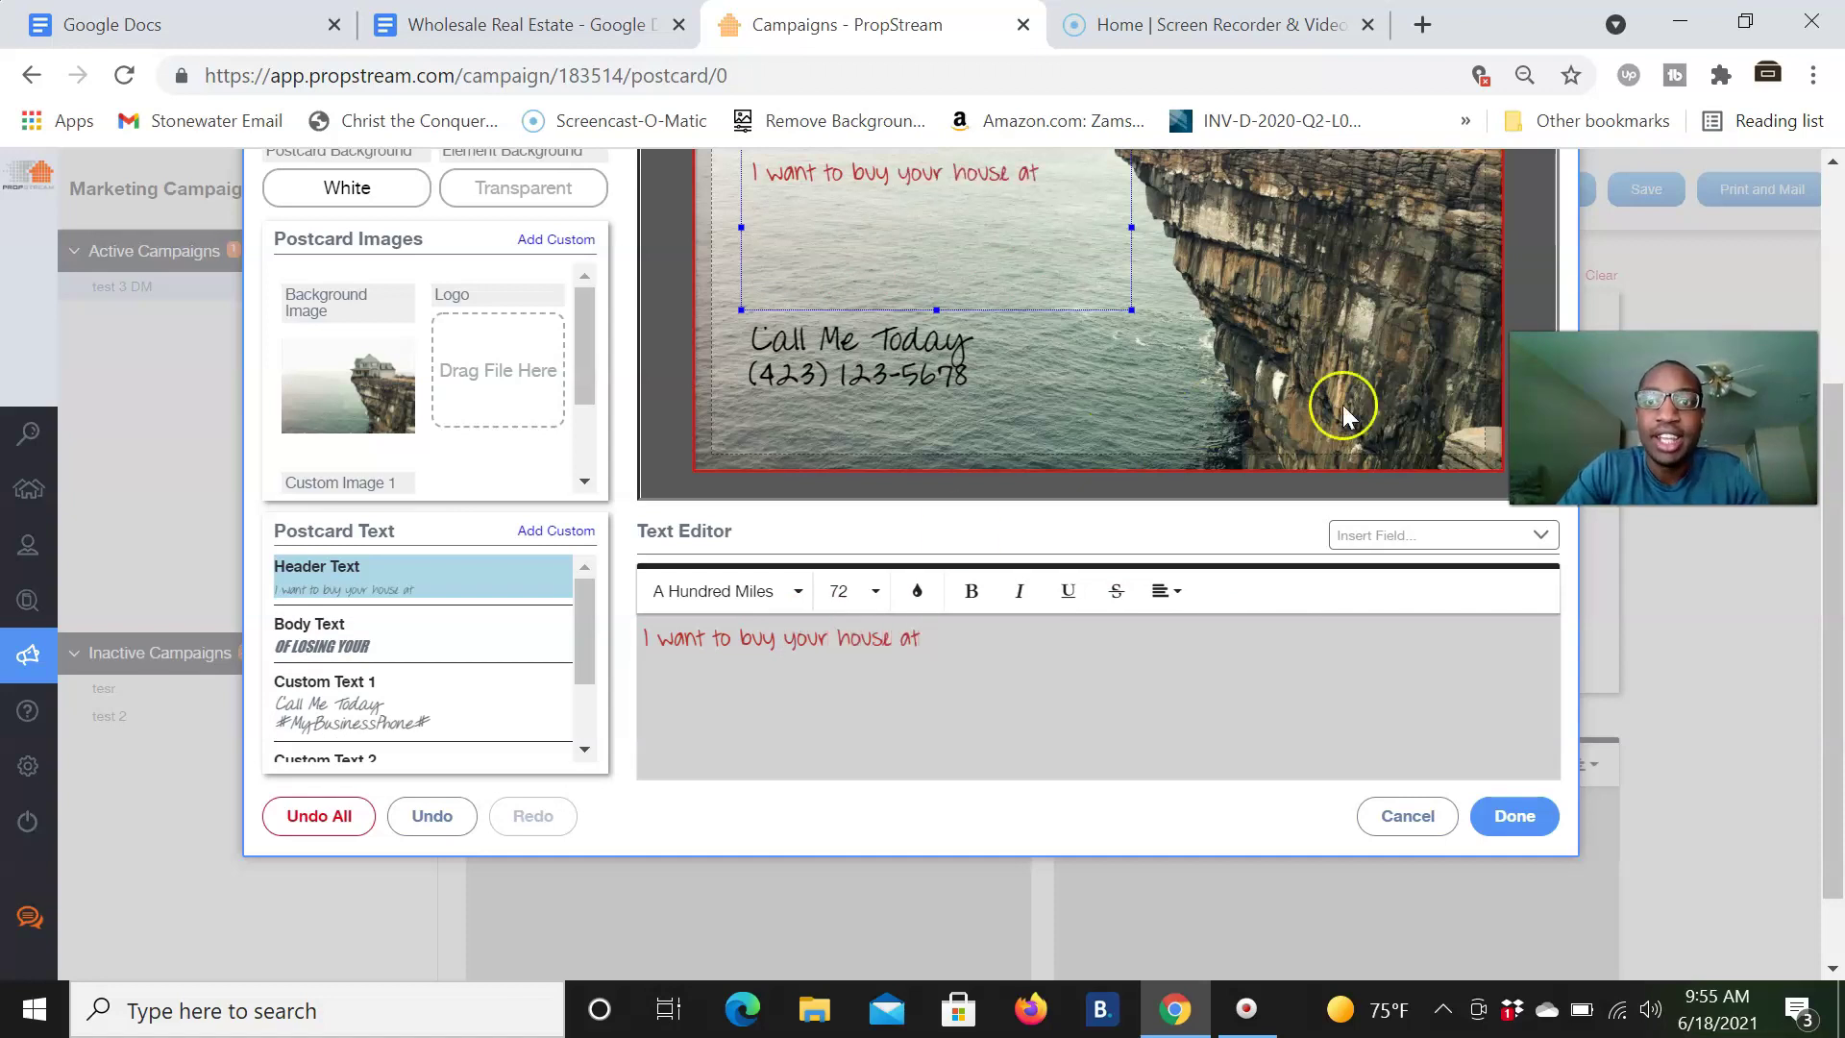
# Step: Insert the My Business First Name merge field, then remove it from the header
pyautogui.click(1411, 538)
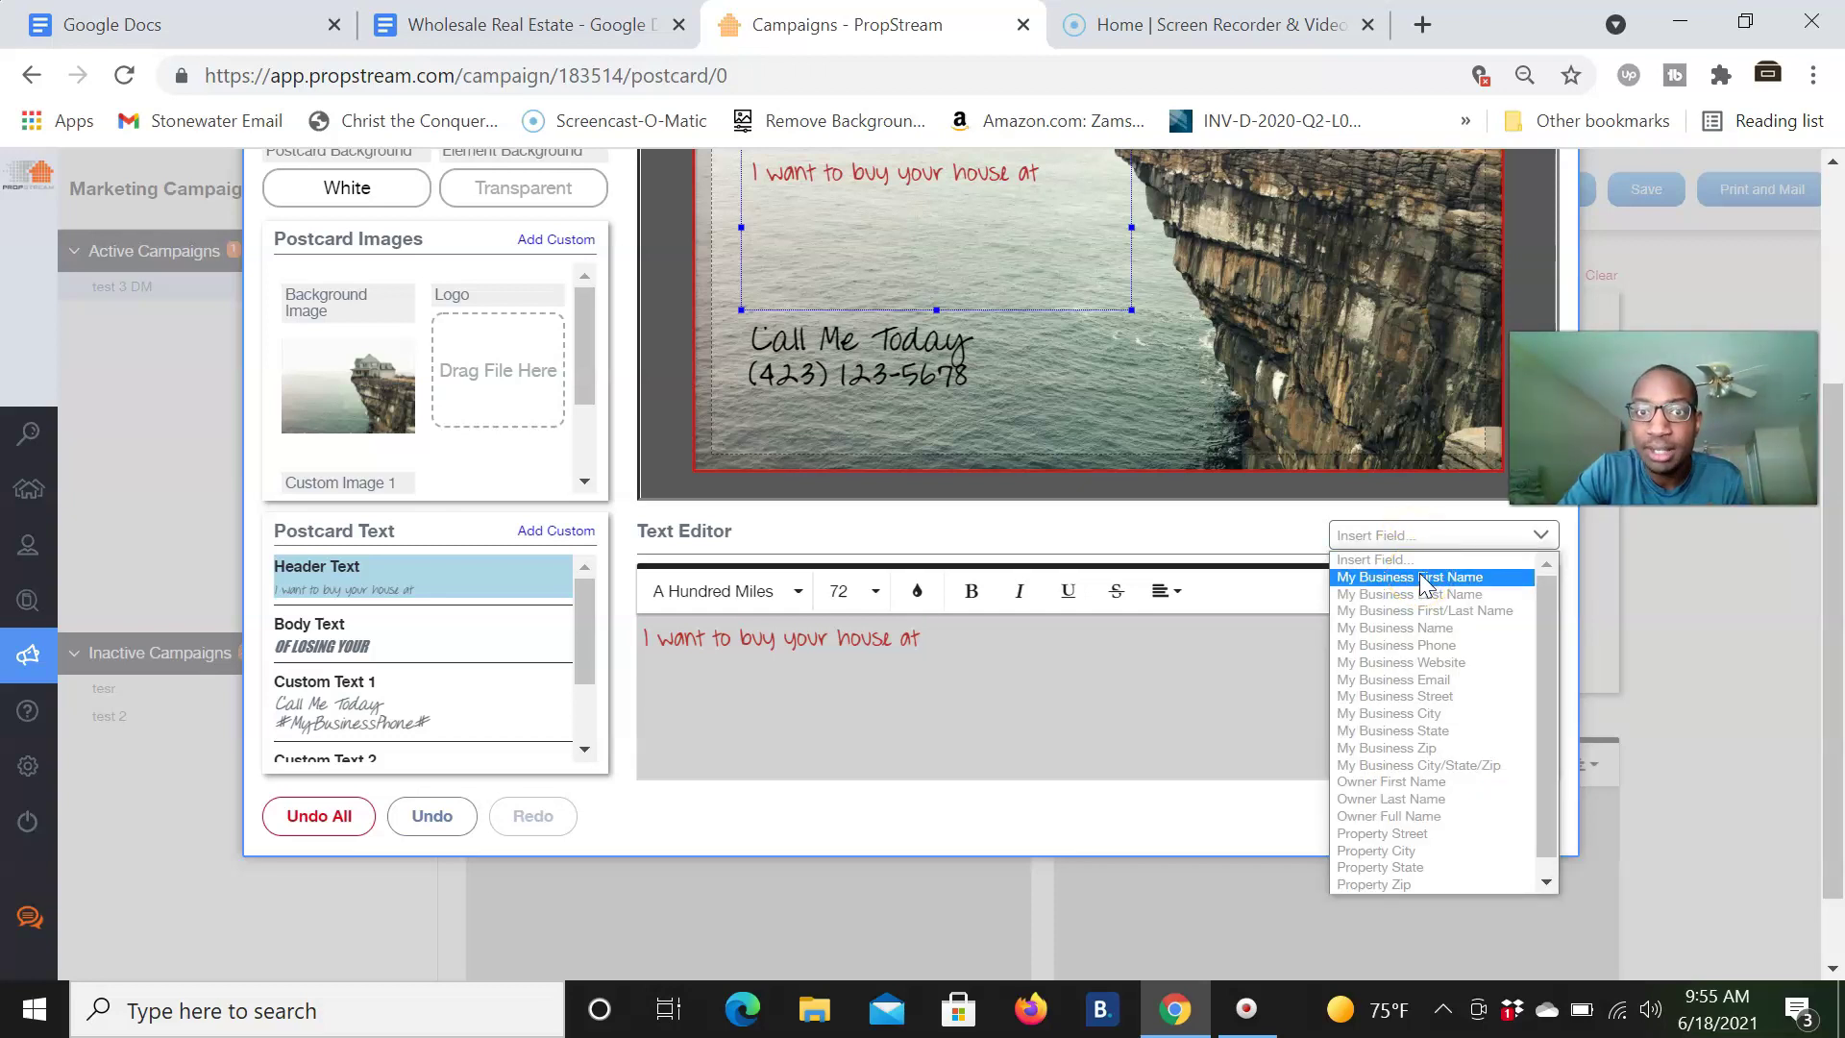
pyautogui.click(1423, 578)
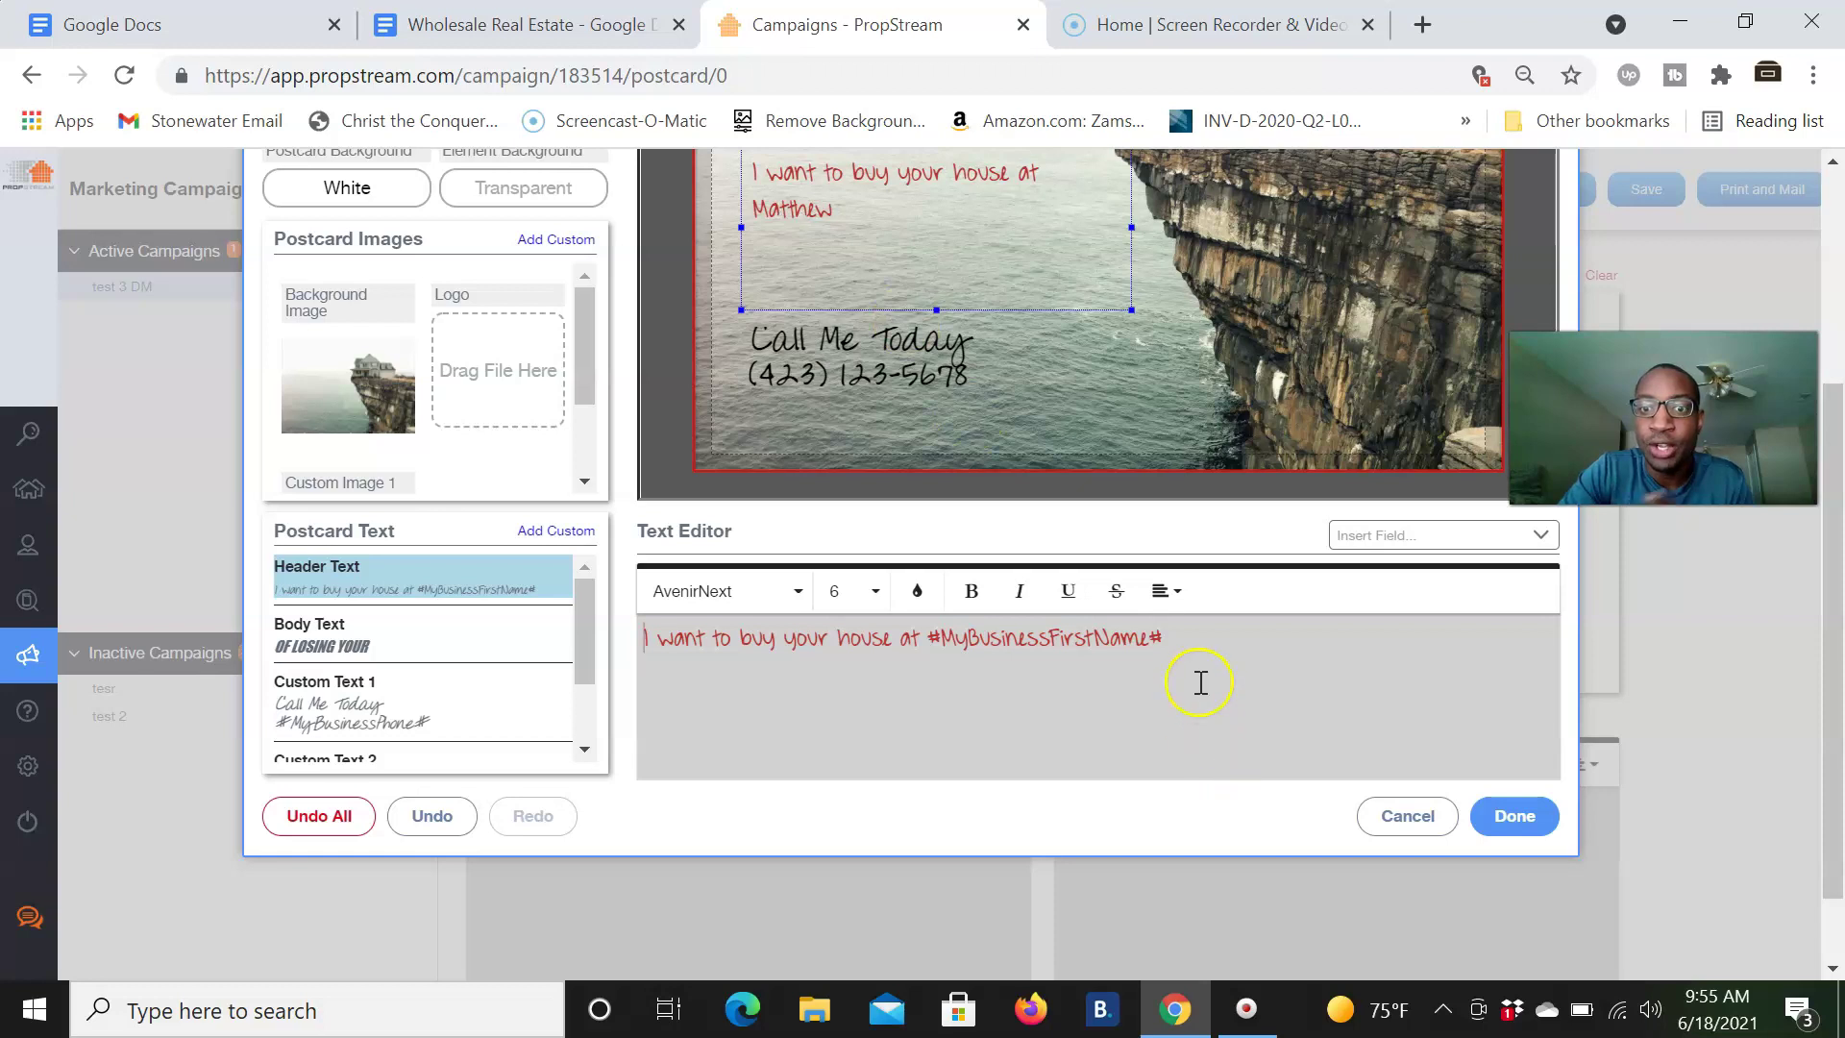
pyautogui.click(1181, 630)
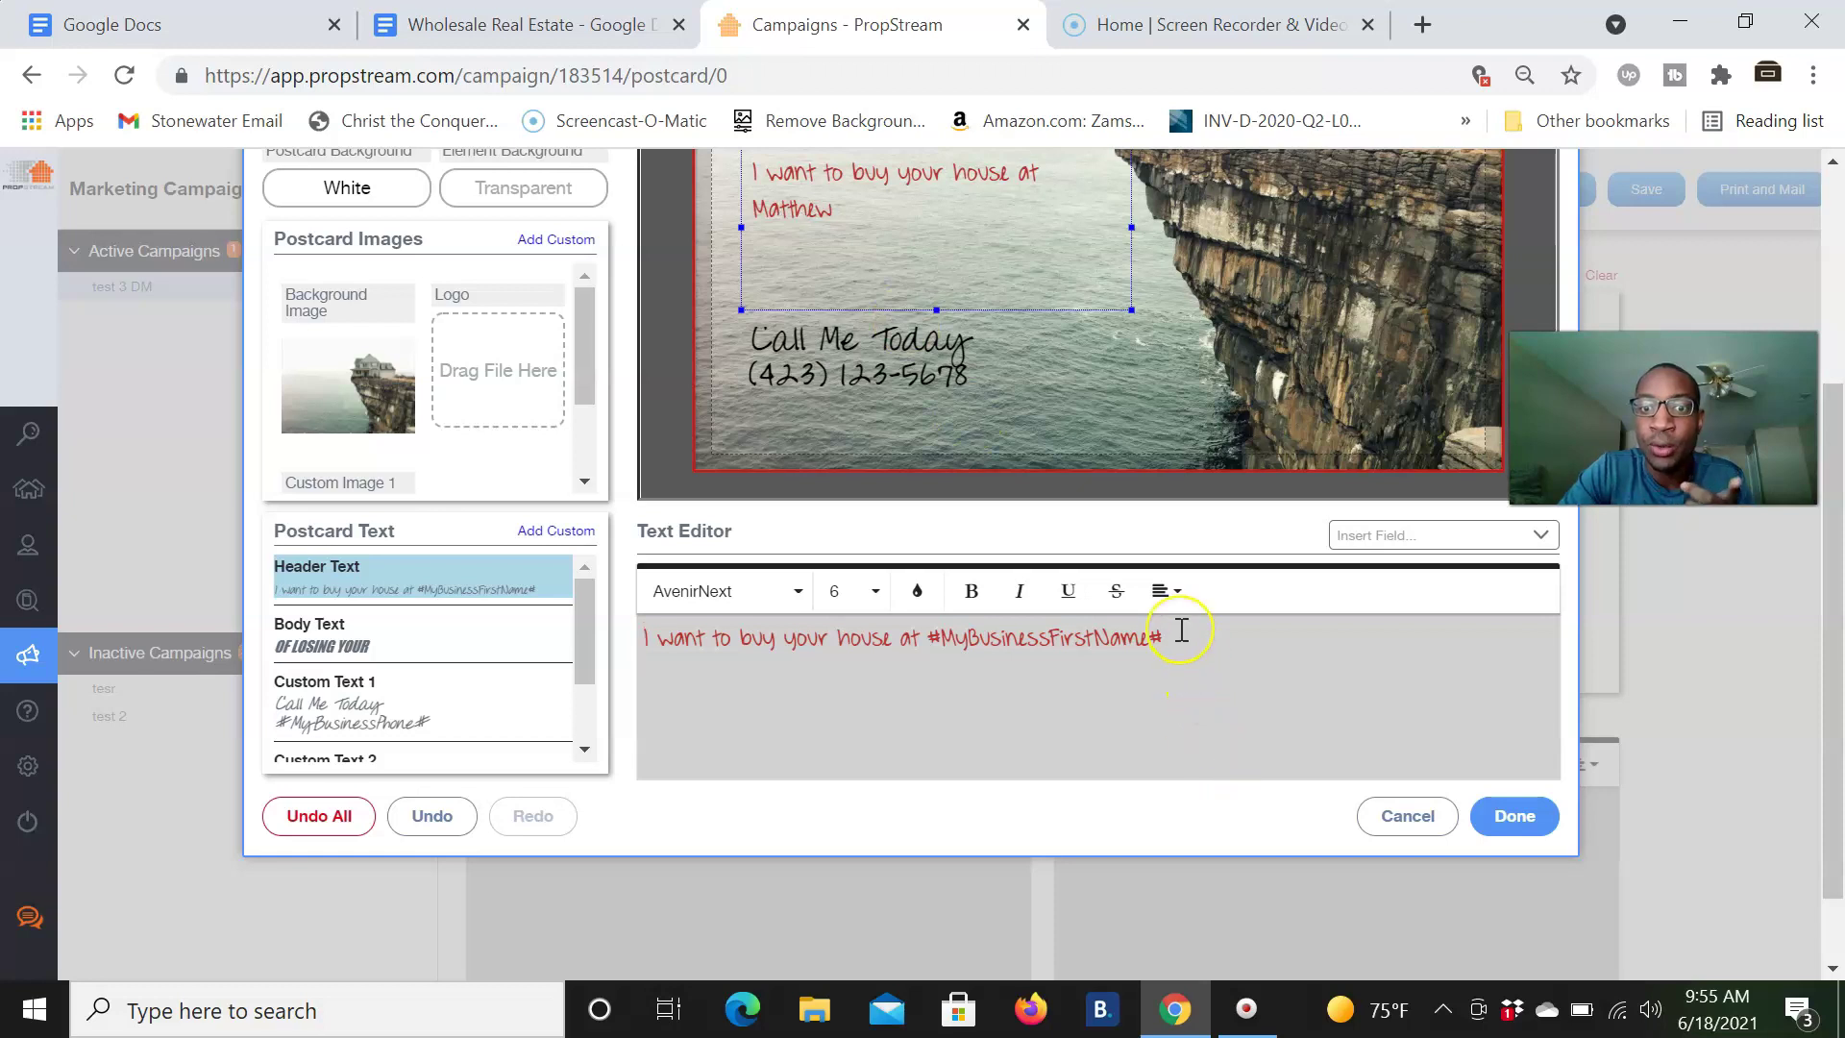
pyautogui.click(1390, 535)
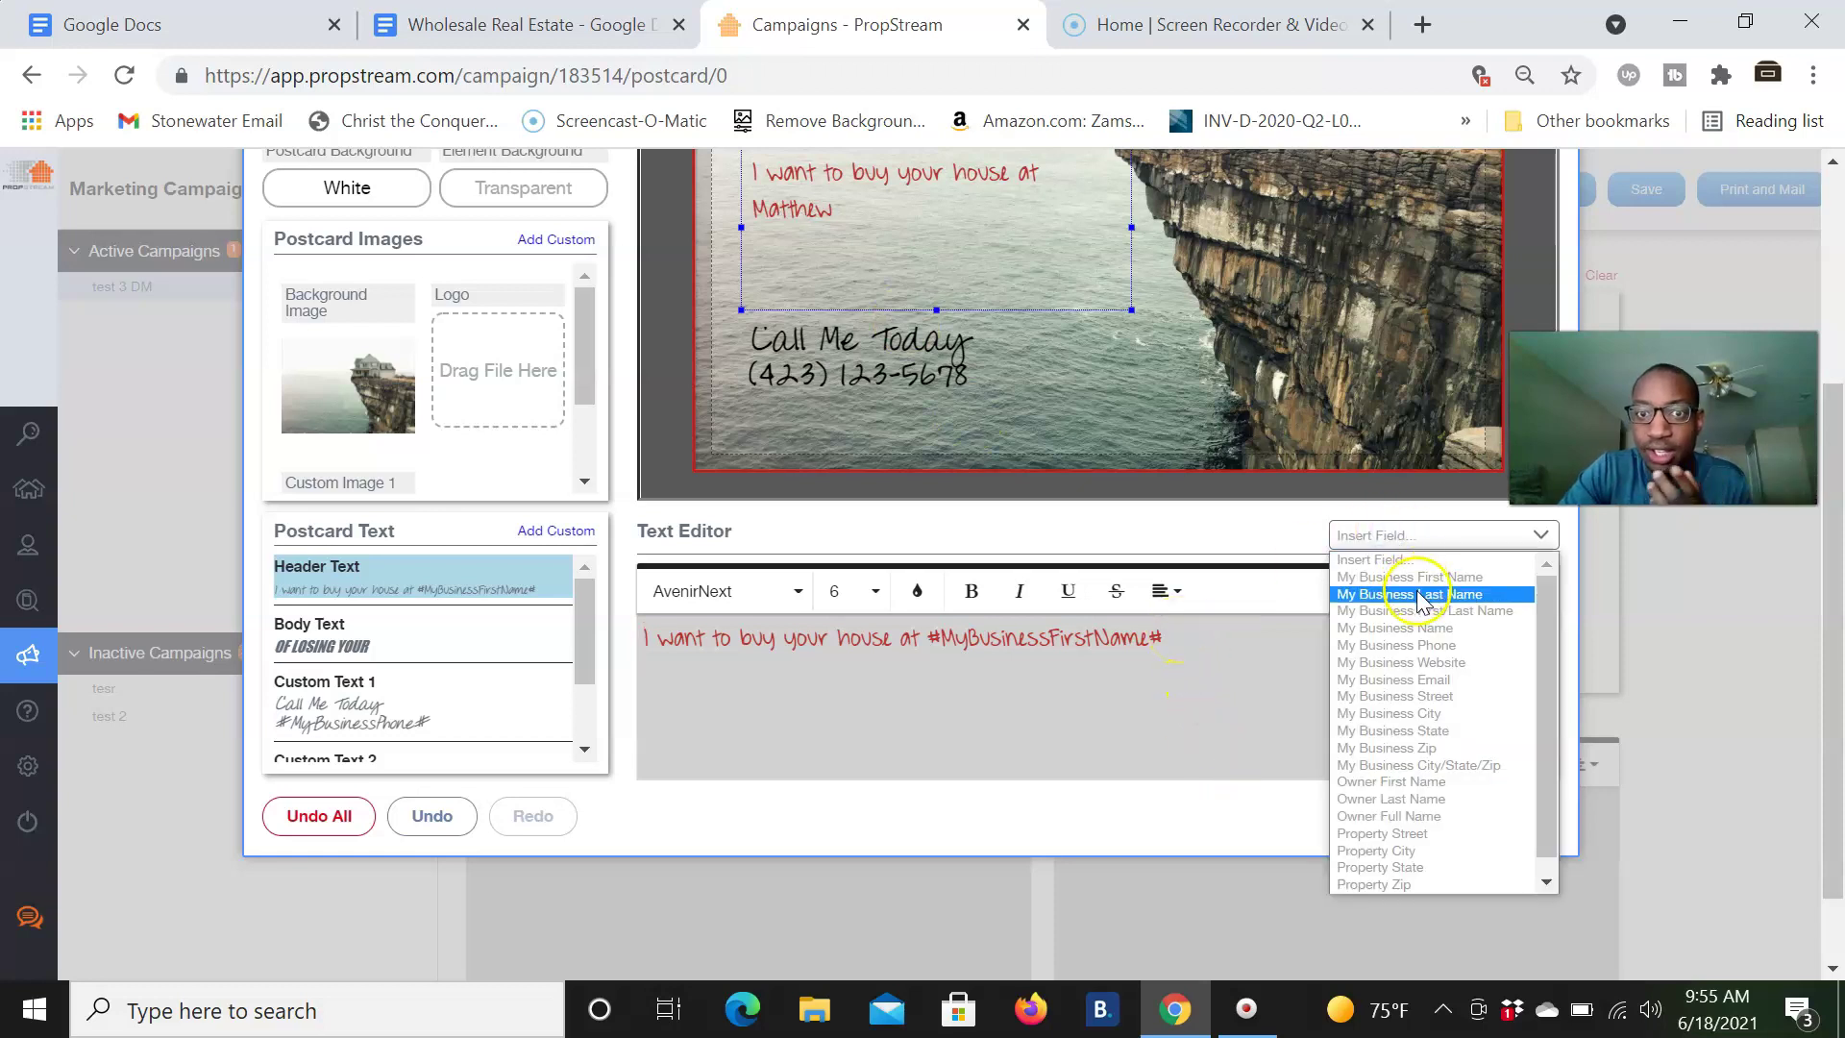
pyautogui.click(1178, 654)
pyautogui.moveTo(1172, 650); pyautogui.dragTo(930, 649)
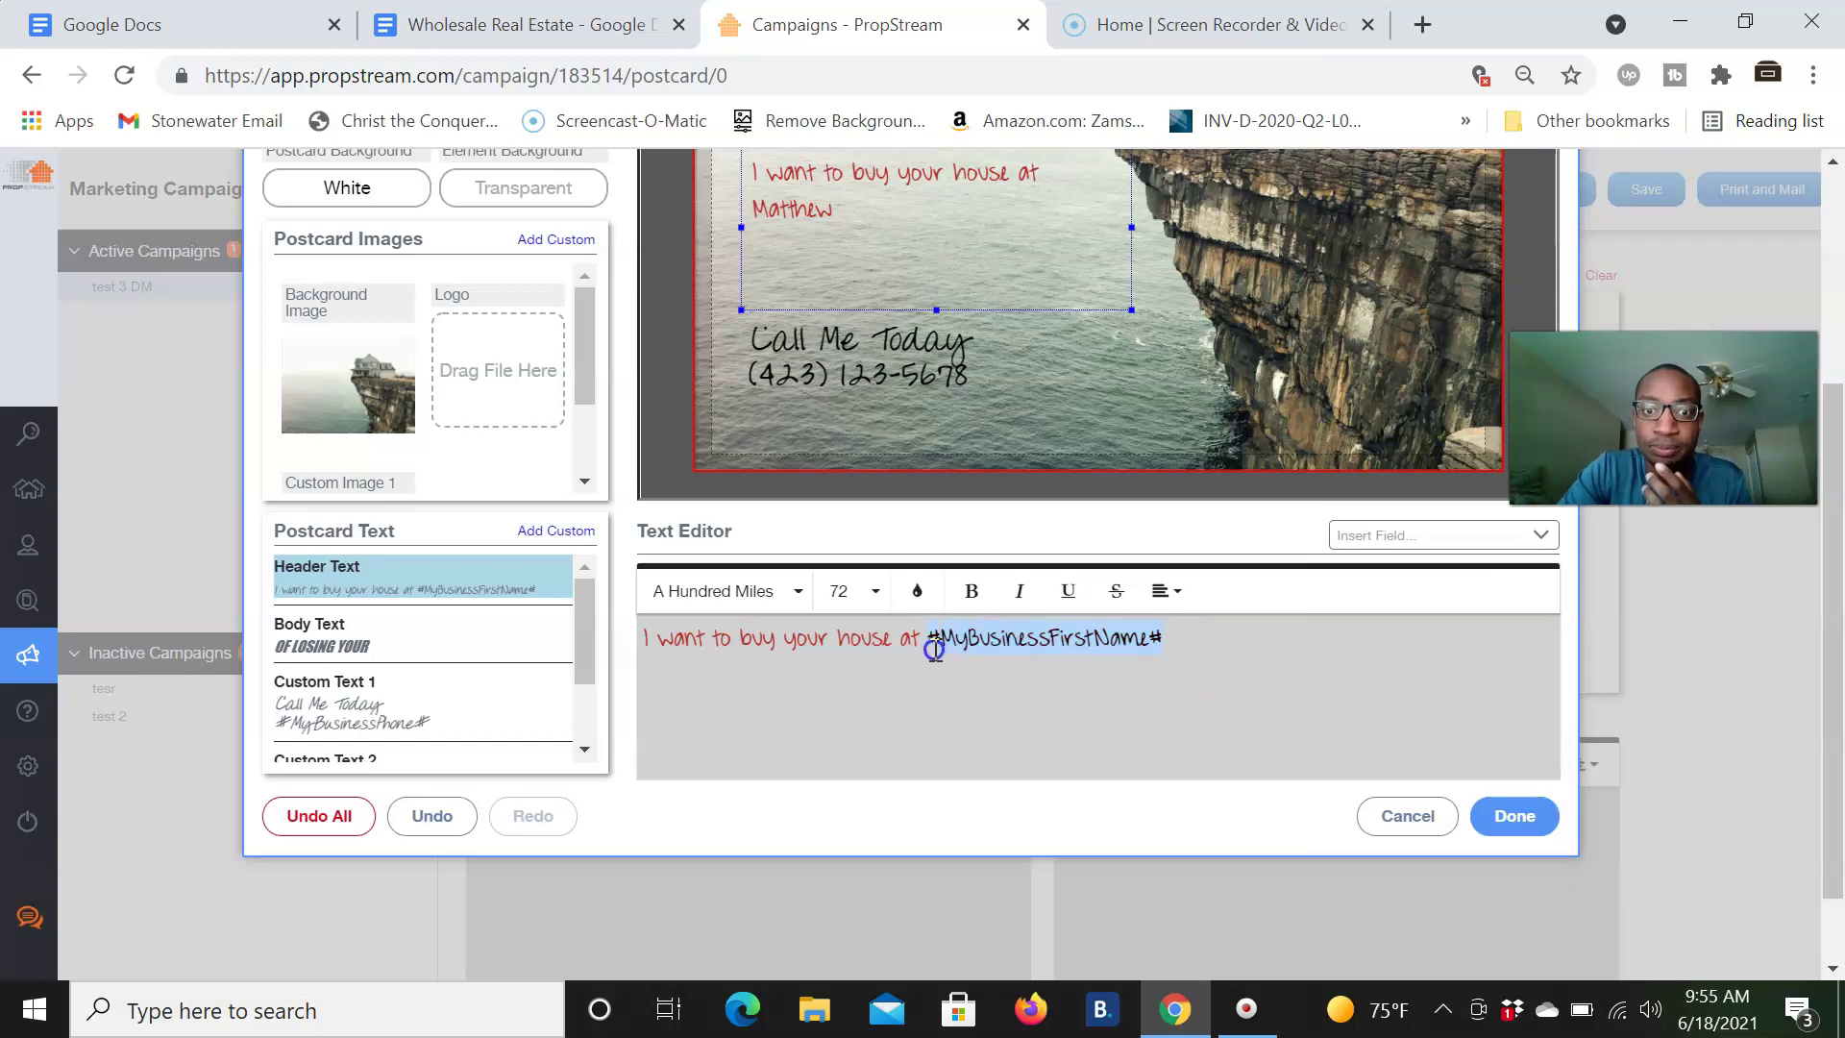
pyautogui.press('BackSpace')
# Step: Append the #PropertyStreet# merge field so the header previews '...house at 123 Sample St'
pyautogui.click(1394, 536)
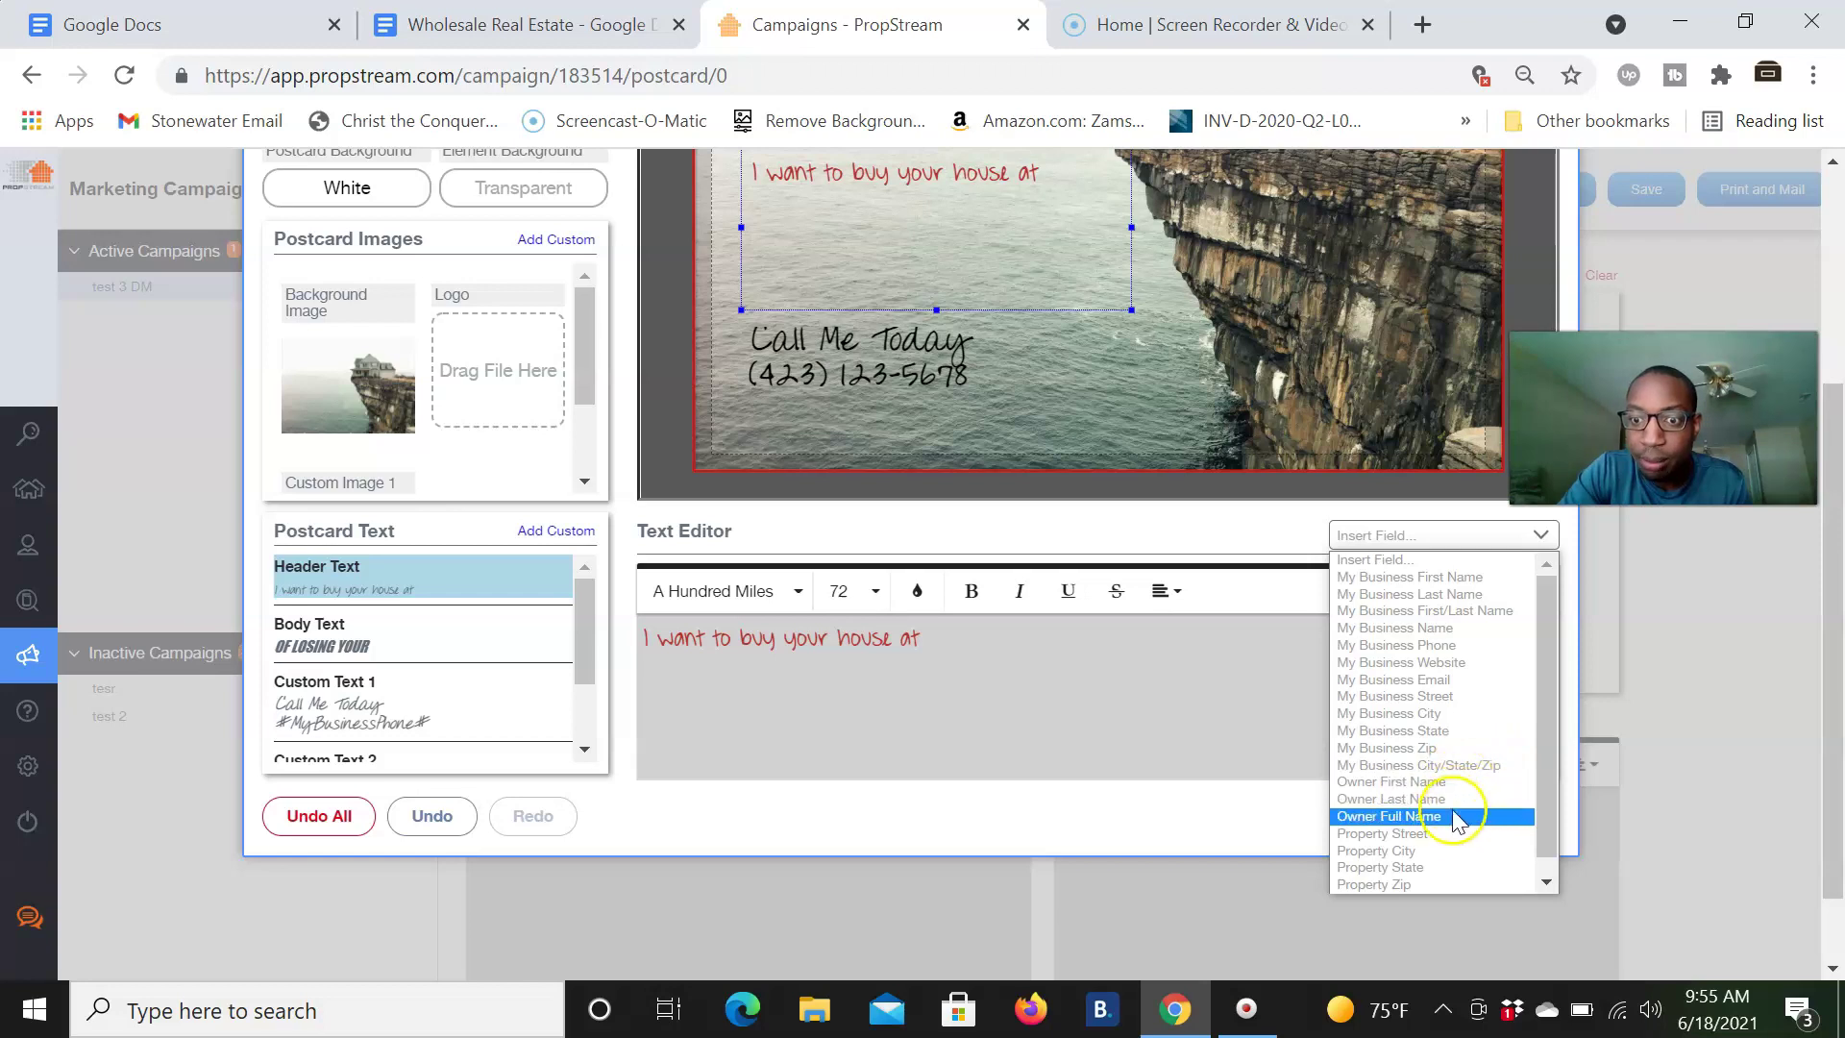
pyautogui.click(1430, 841)
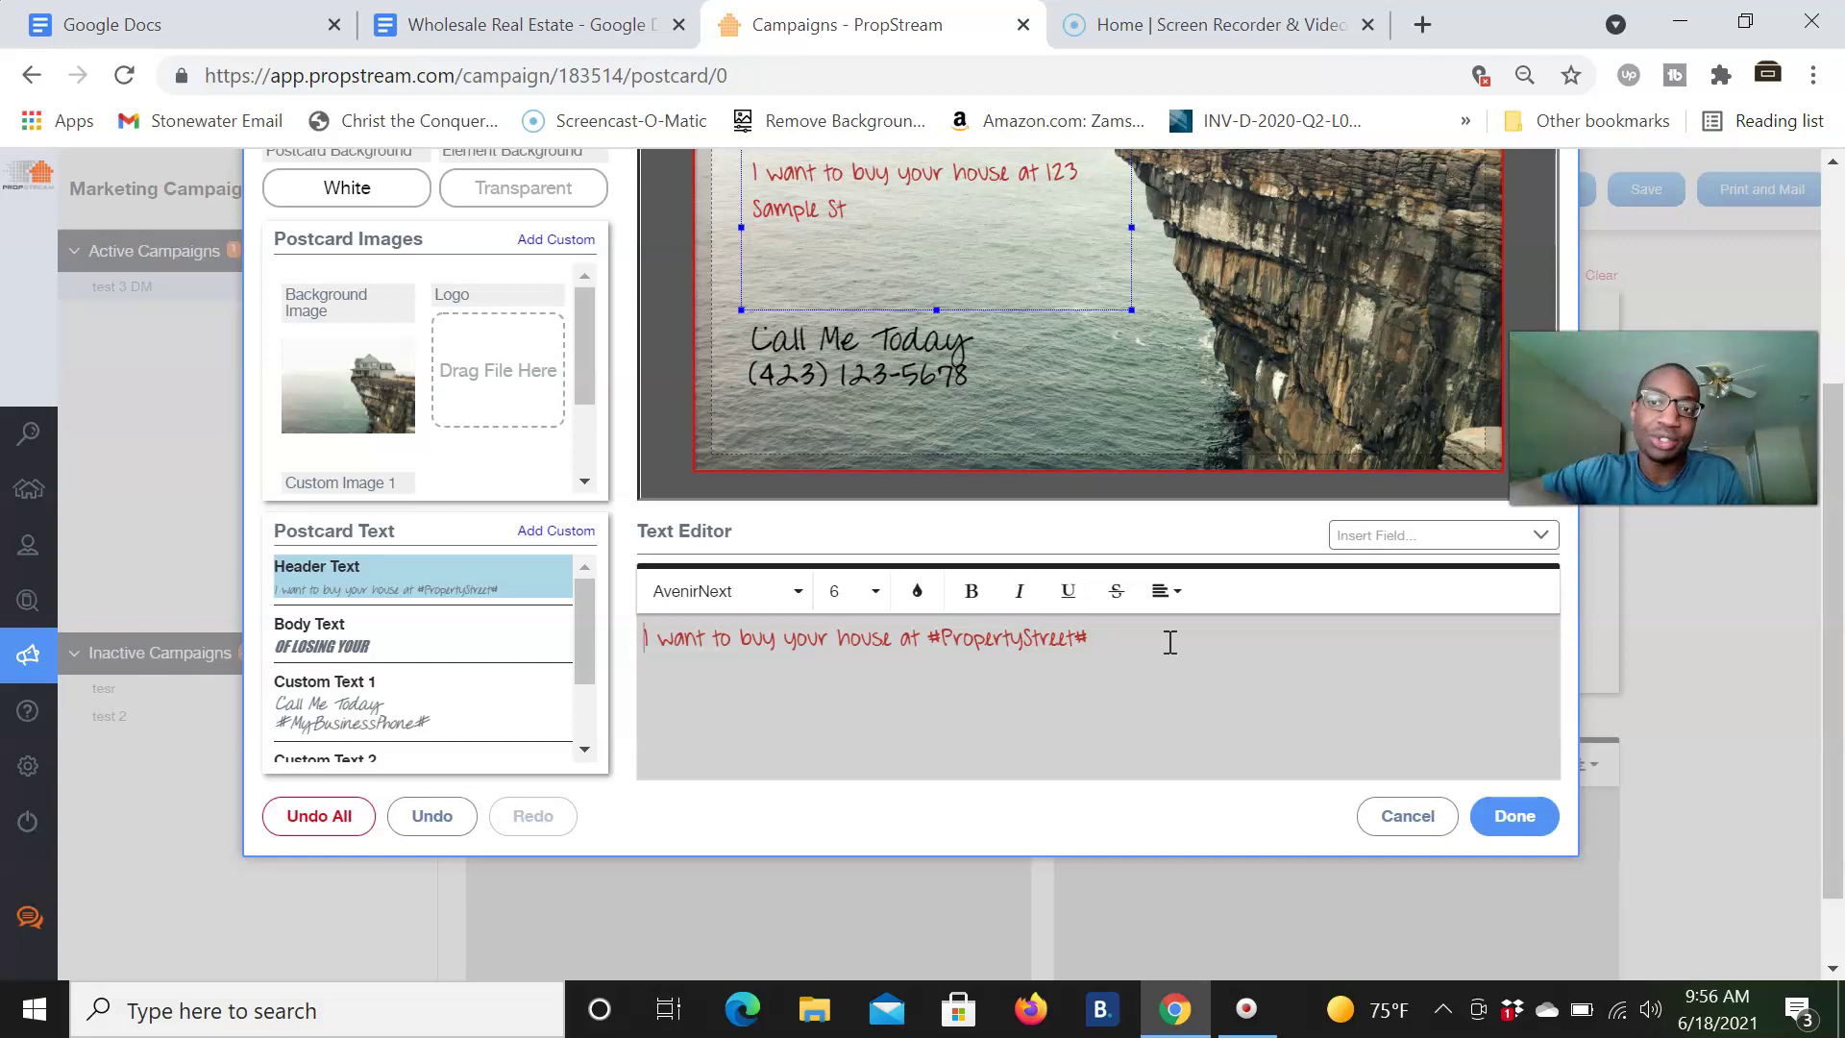
pyautogui.click(1166, 638)
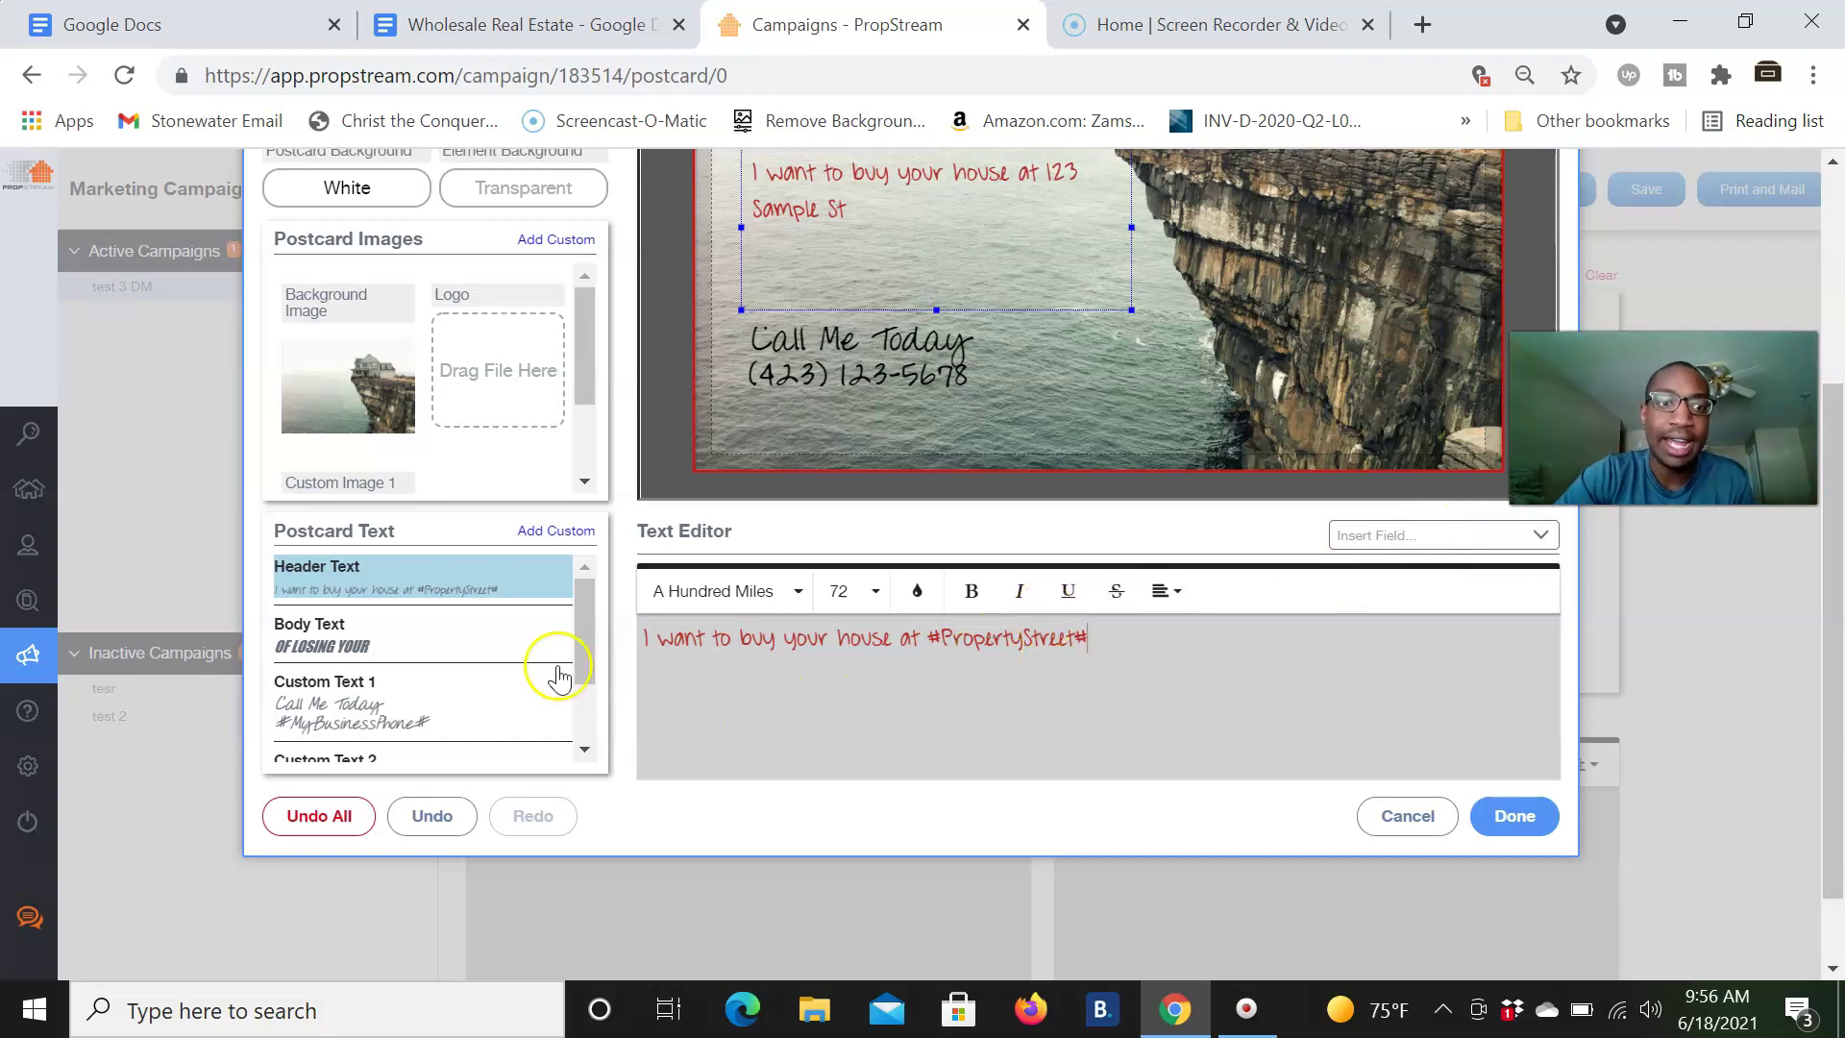
pyautogui.scroll(2, 555, 671)
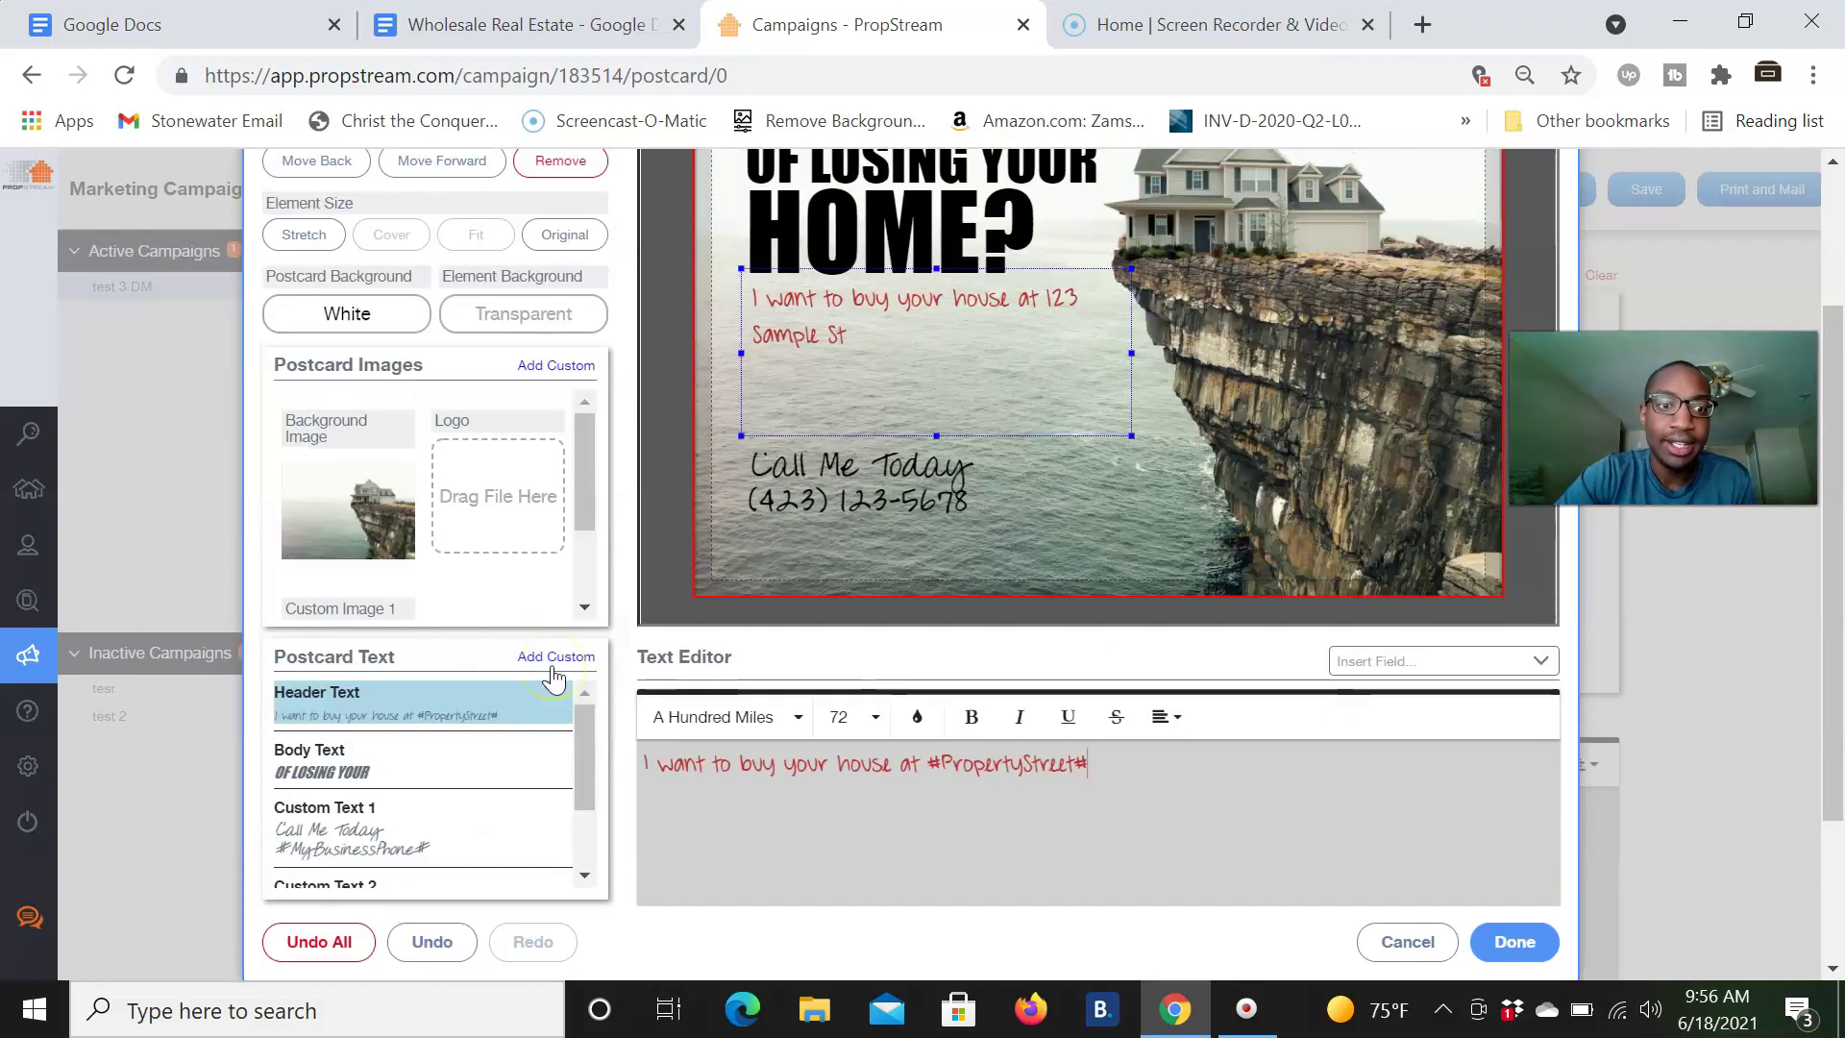
pyautogui.click(406, 761)
pyautogui.scroll(2, 1069, 511)
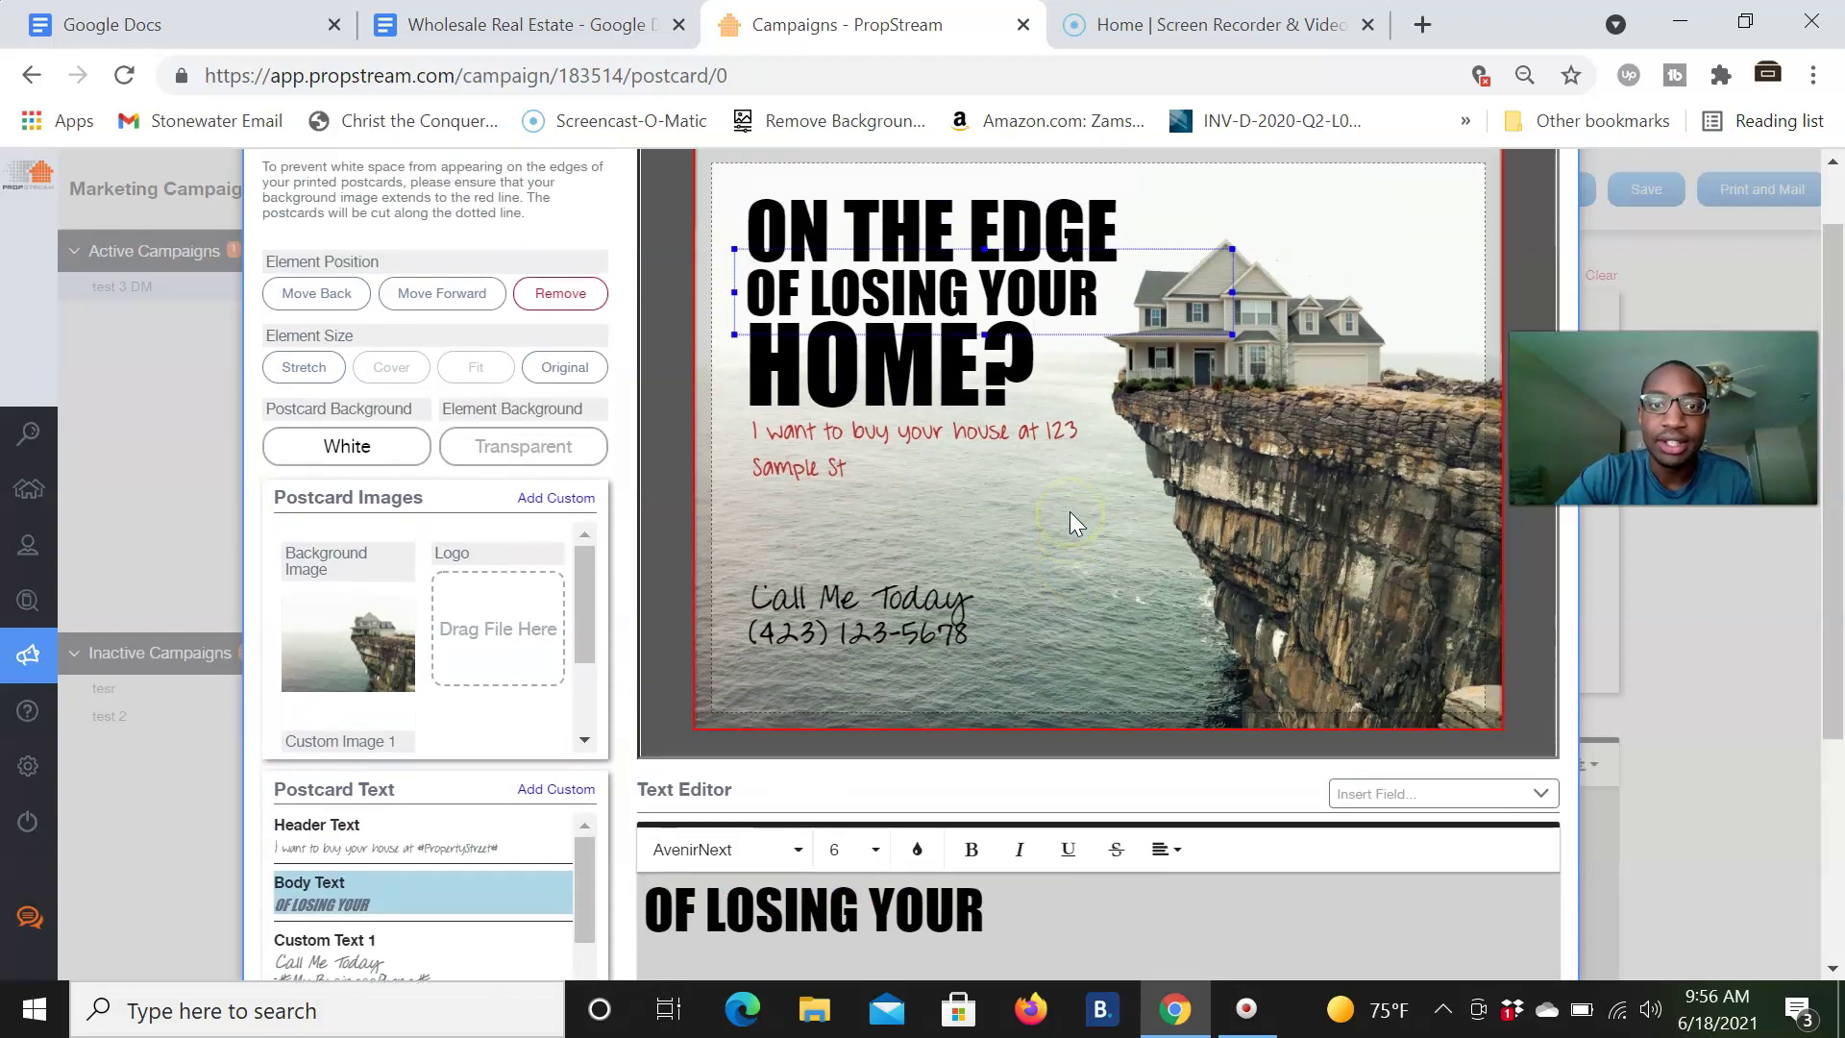
# Step: Trim the Body Text to 'OF LOSING YO' and inspect the HOME?, ON THE EDGE and Call Me Today elements
pyautogui.scroll(-3, 1069, 511)
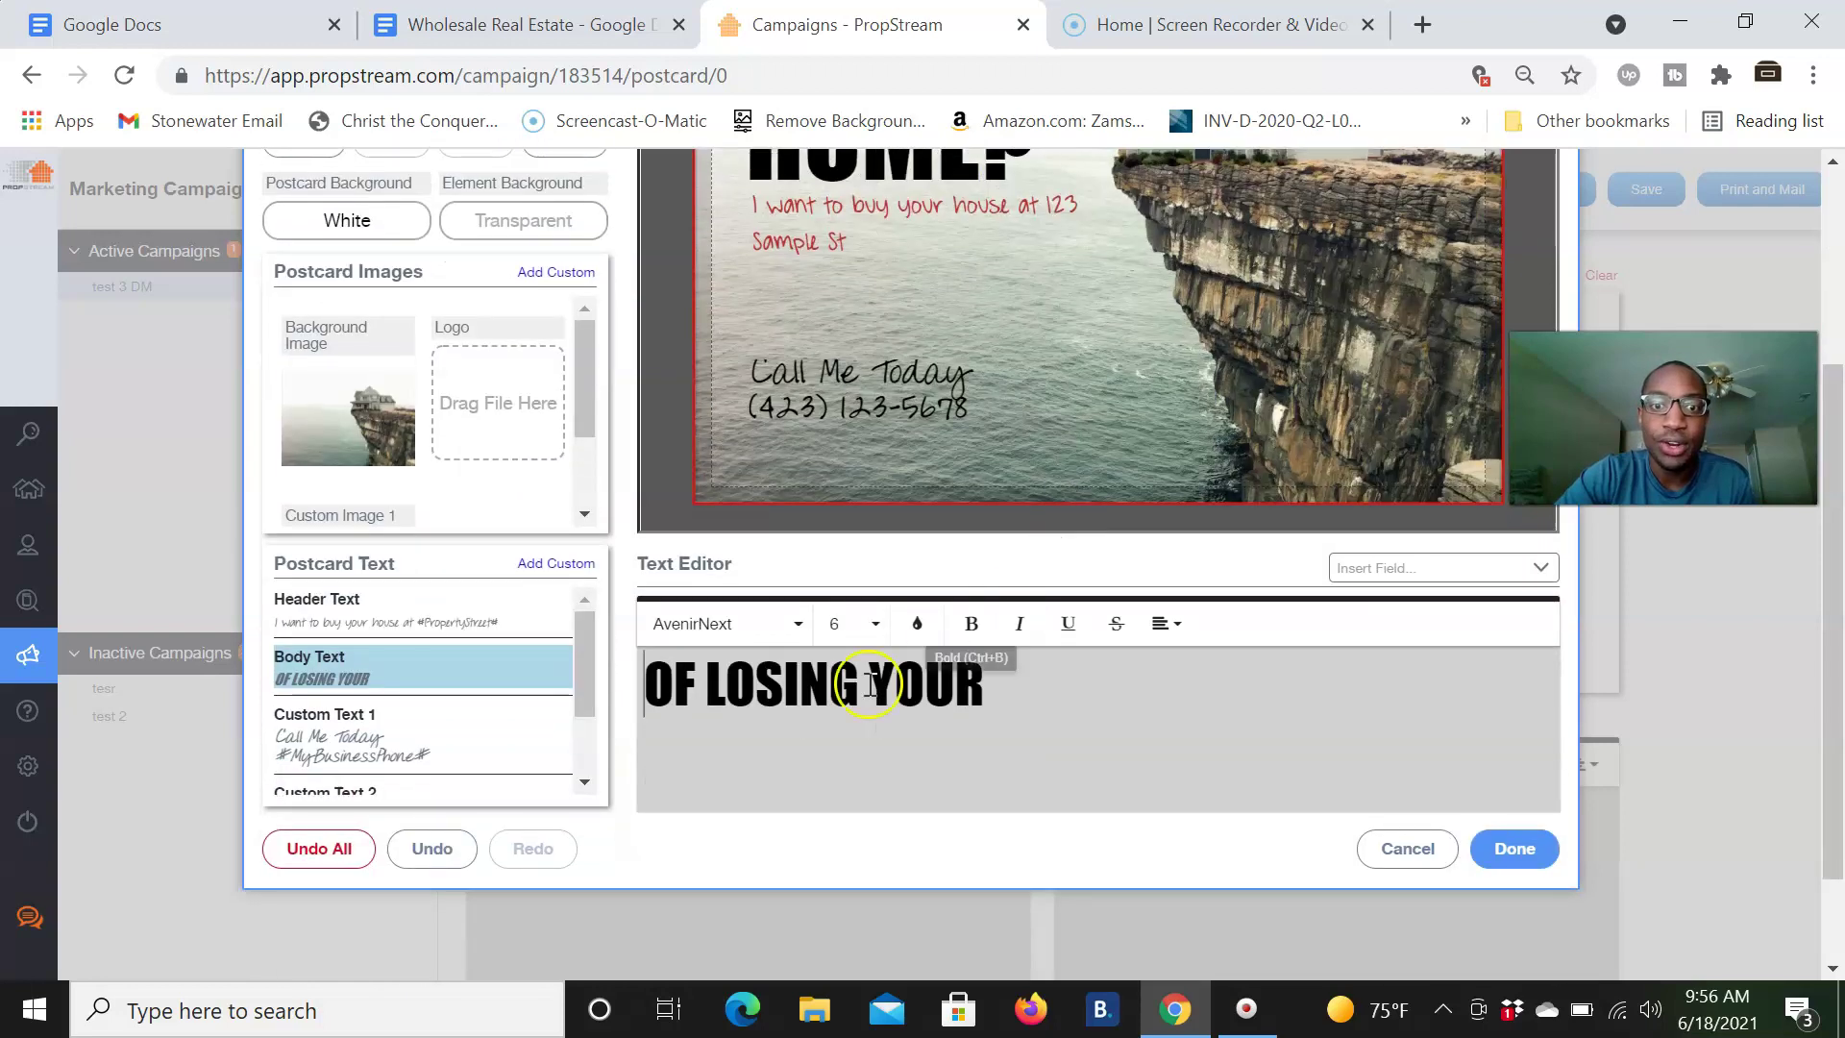
pyautogui.click(722, 688)
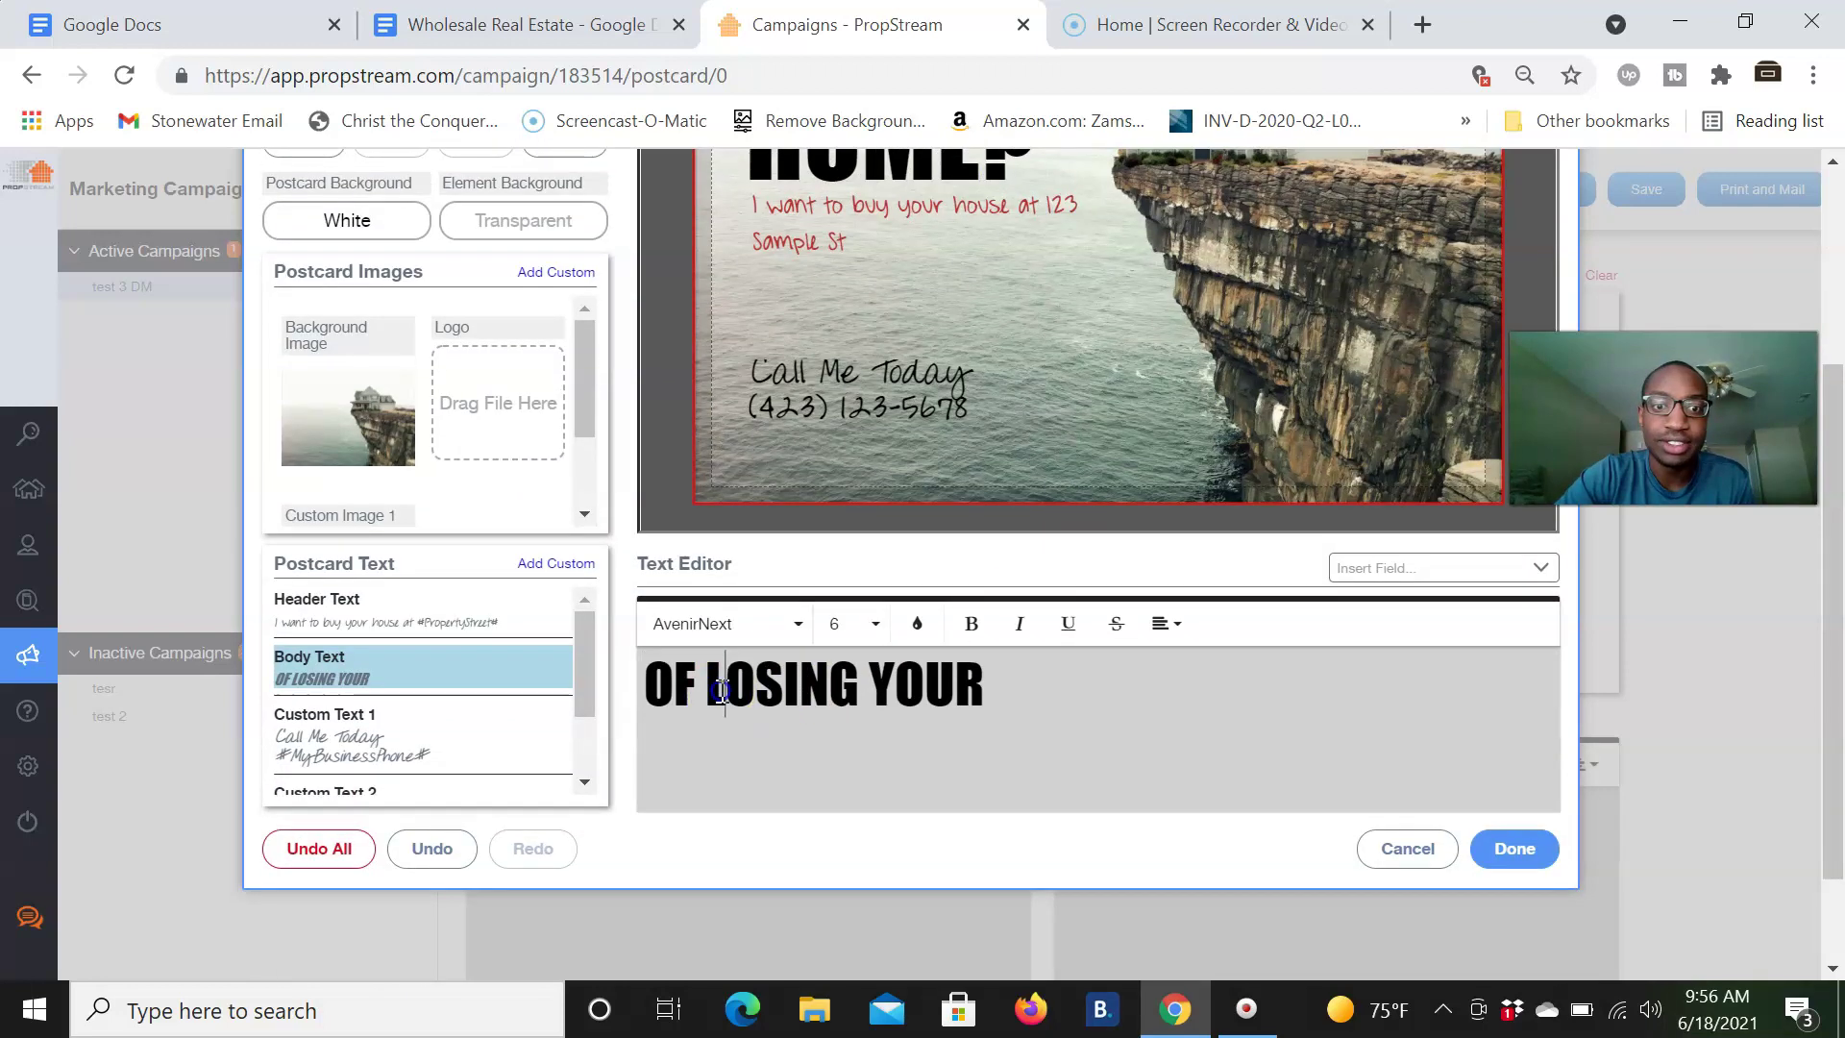
pyautogui.click(1005, 708)
pyautogui.press('BackSpace')
pyautogui.press('BackSpace')
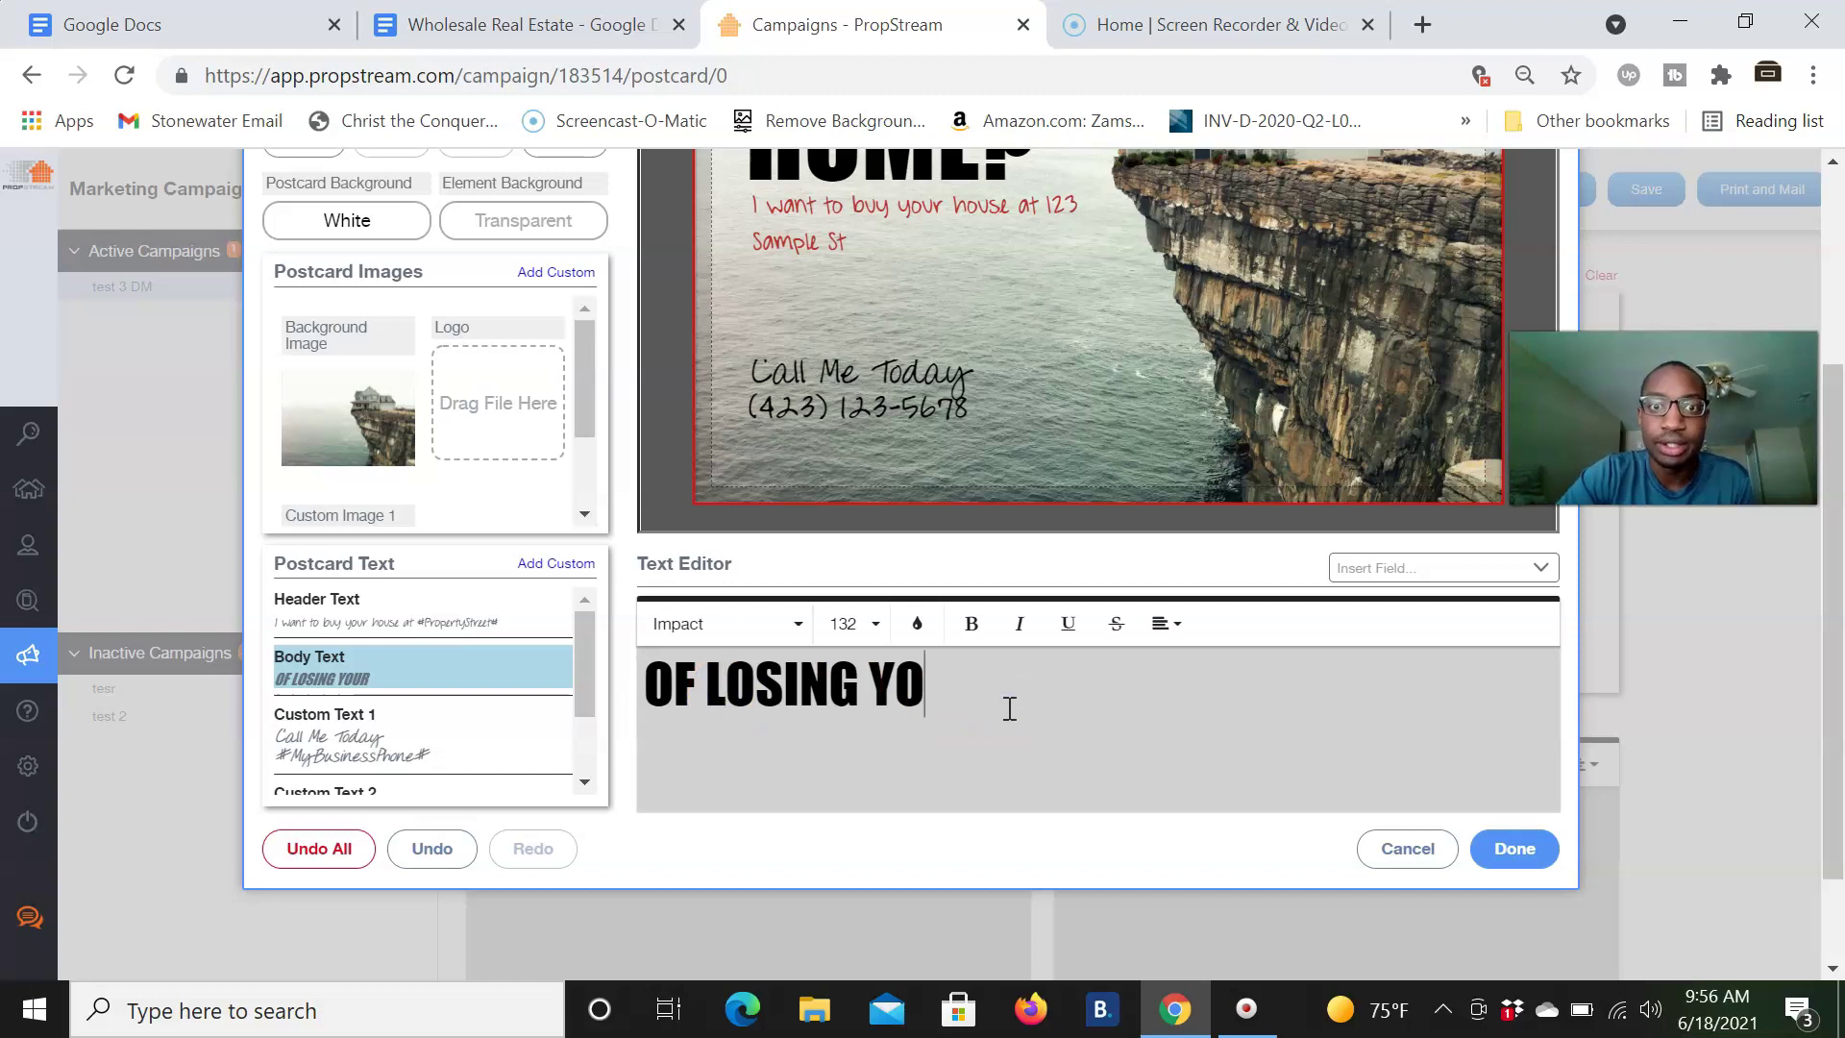
pyautogui.scroll(3, 1009, 708)
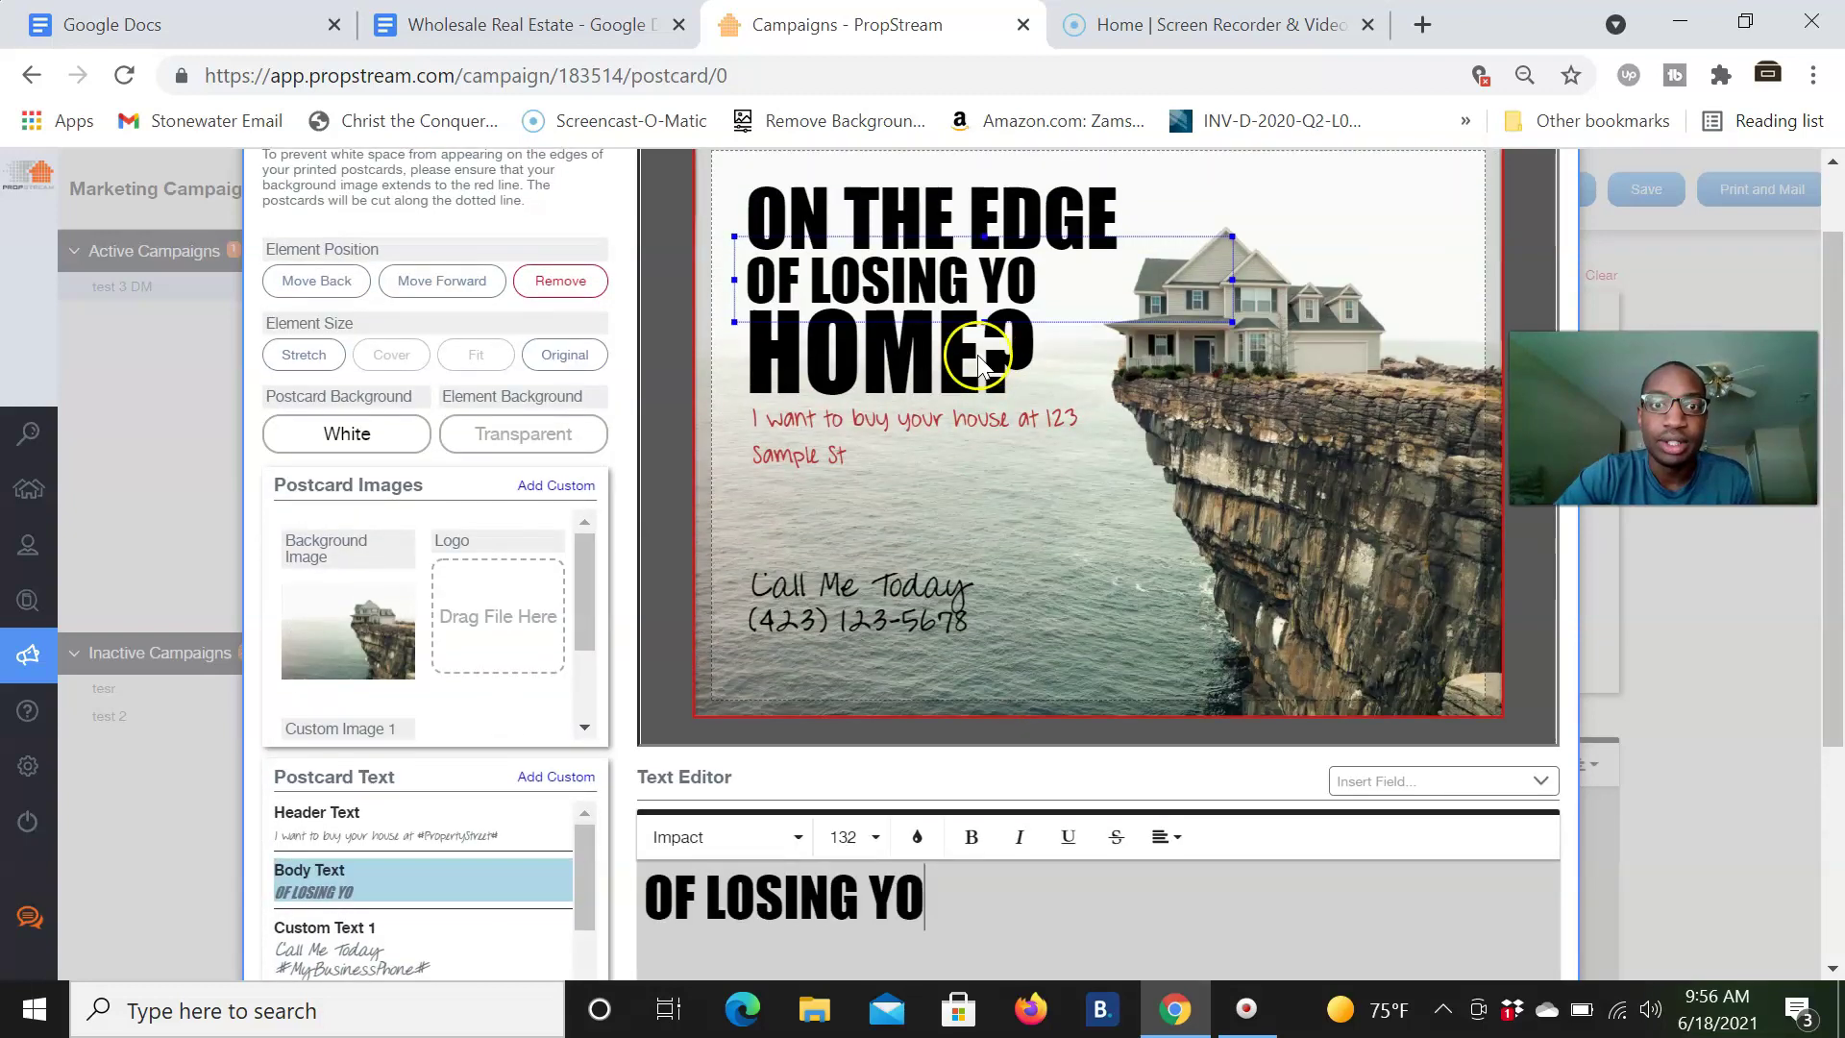
pyautogui.click(949, 363)
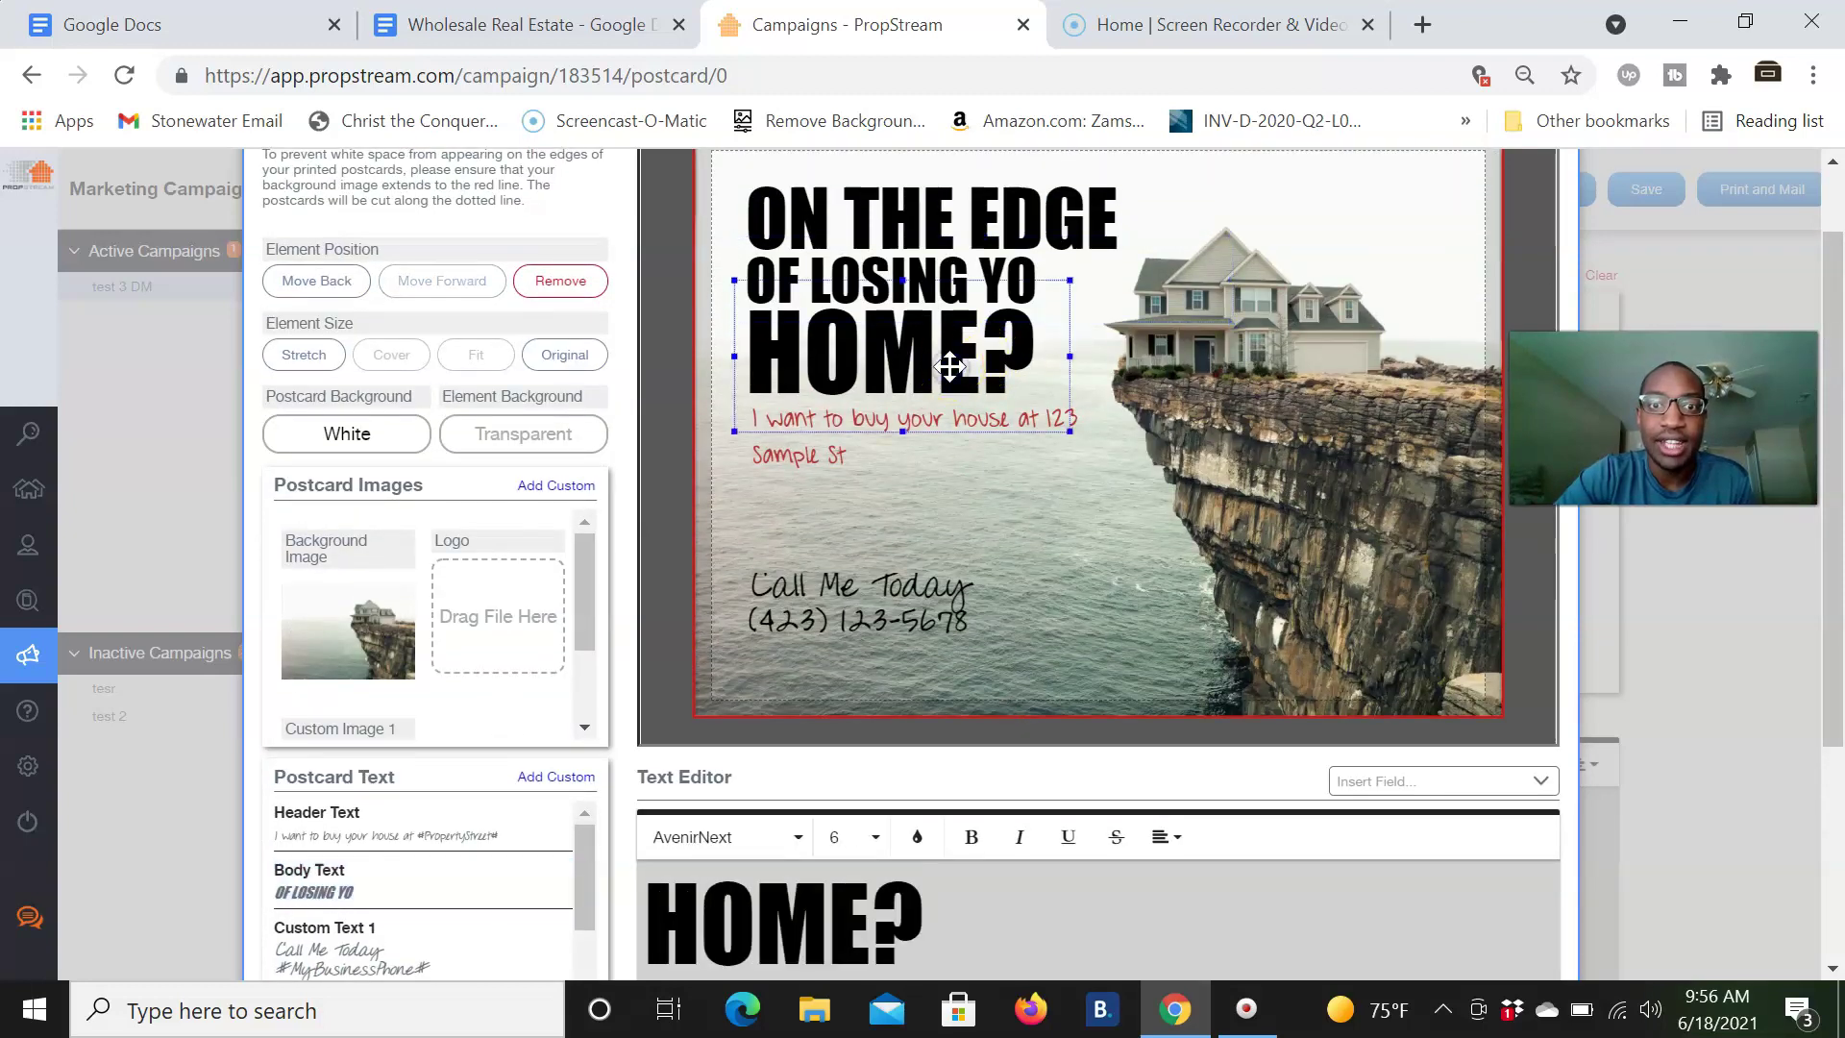
pyautogui.click(942, 213)
pyautogui.click(880, 584)
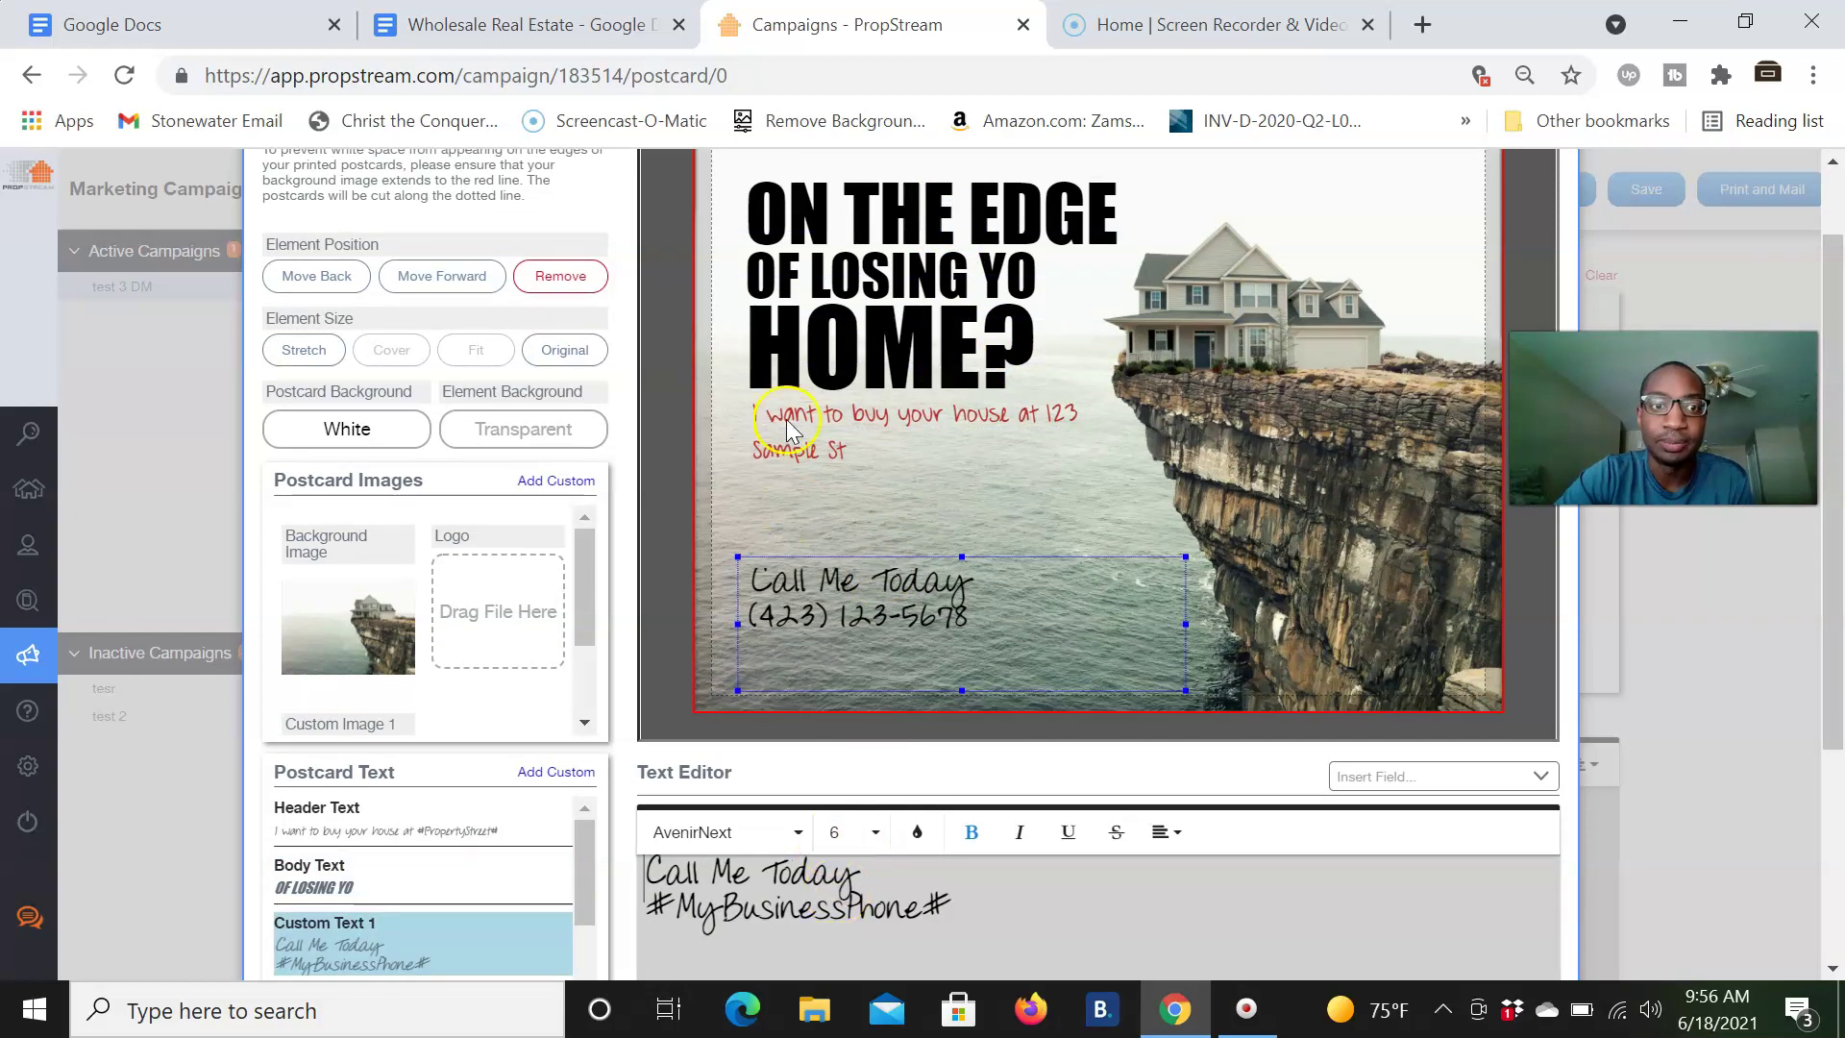
# Step: Cancel the Postcard Editor, discarding the front-side text edits
pyautogui.scroll(-3, 848, 925)
pyautogui.scroll(2, 860, 930)
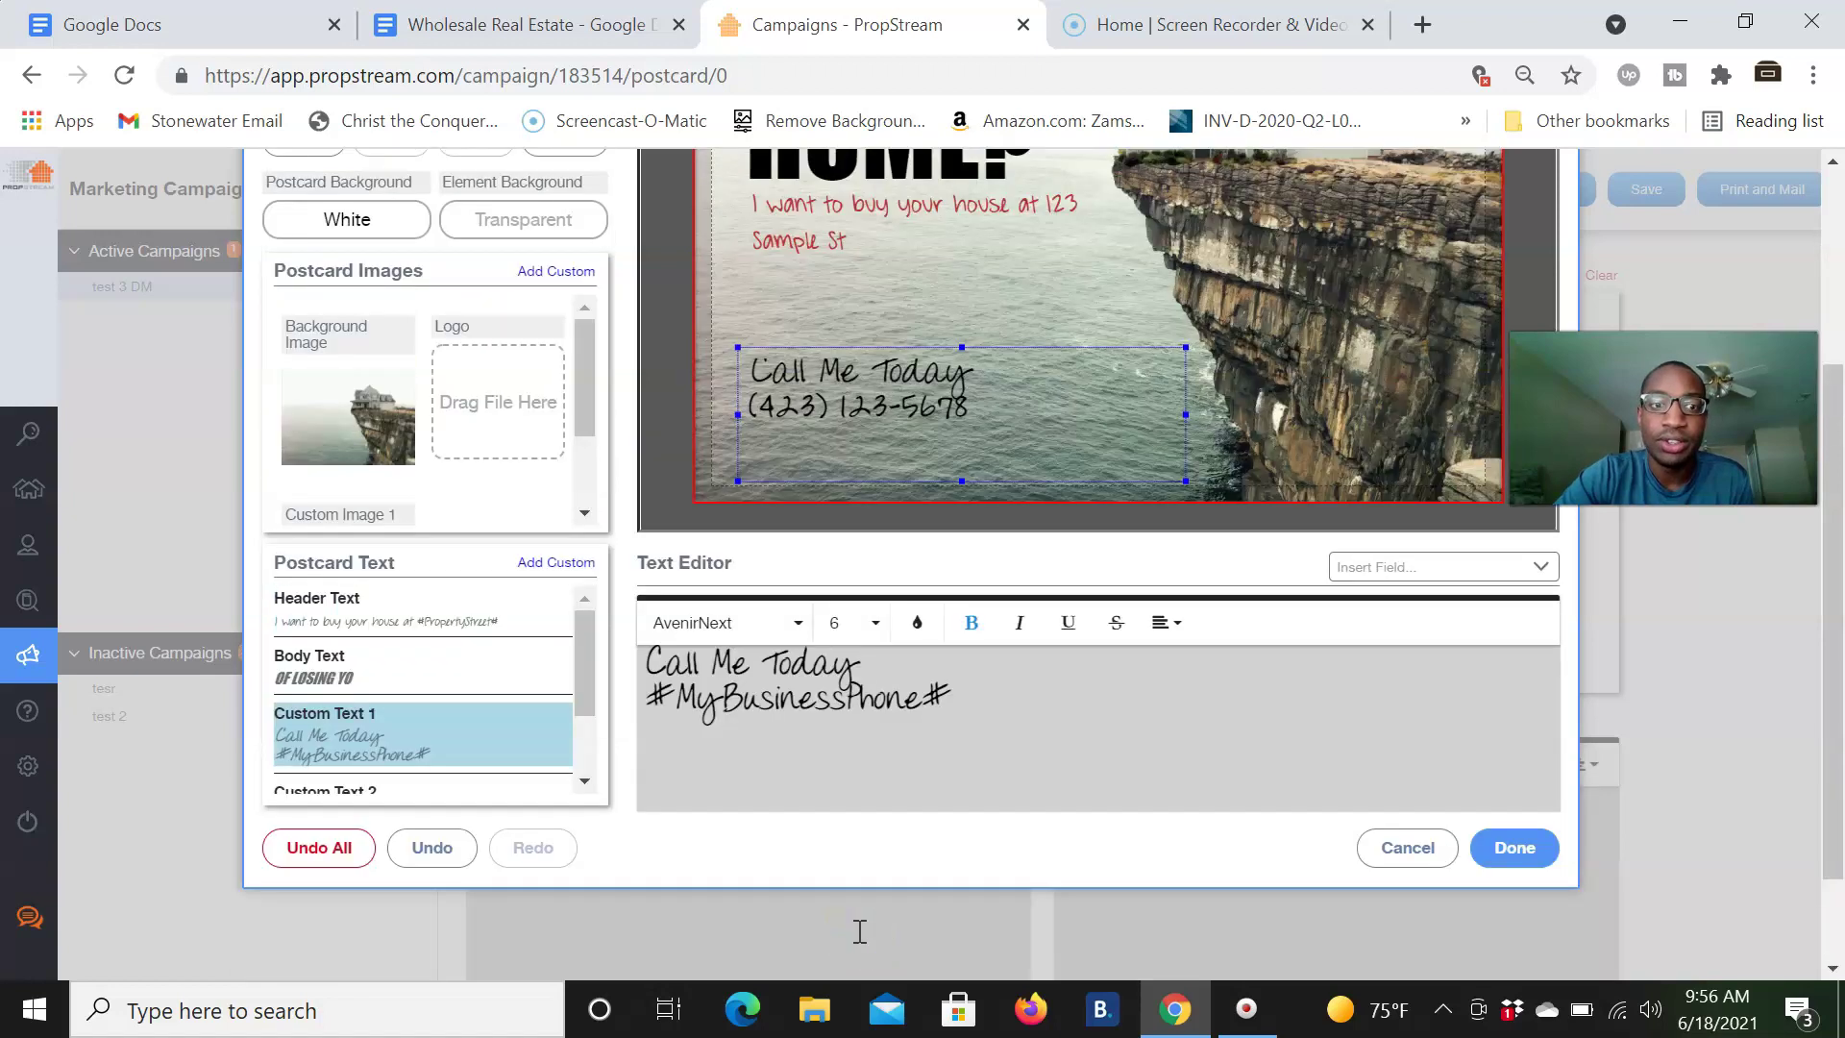
pyautogui.scroll(2, 860, 930)
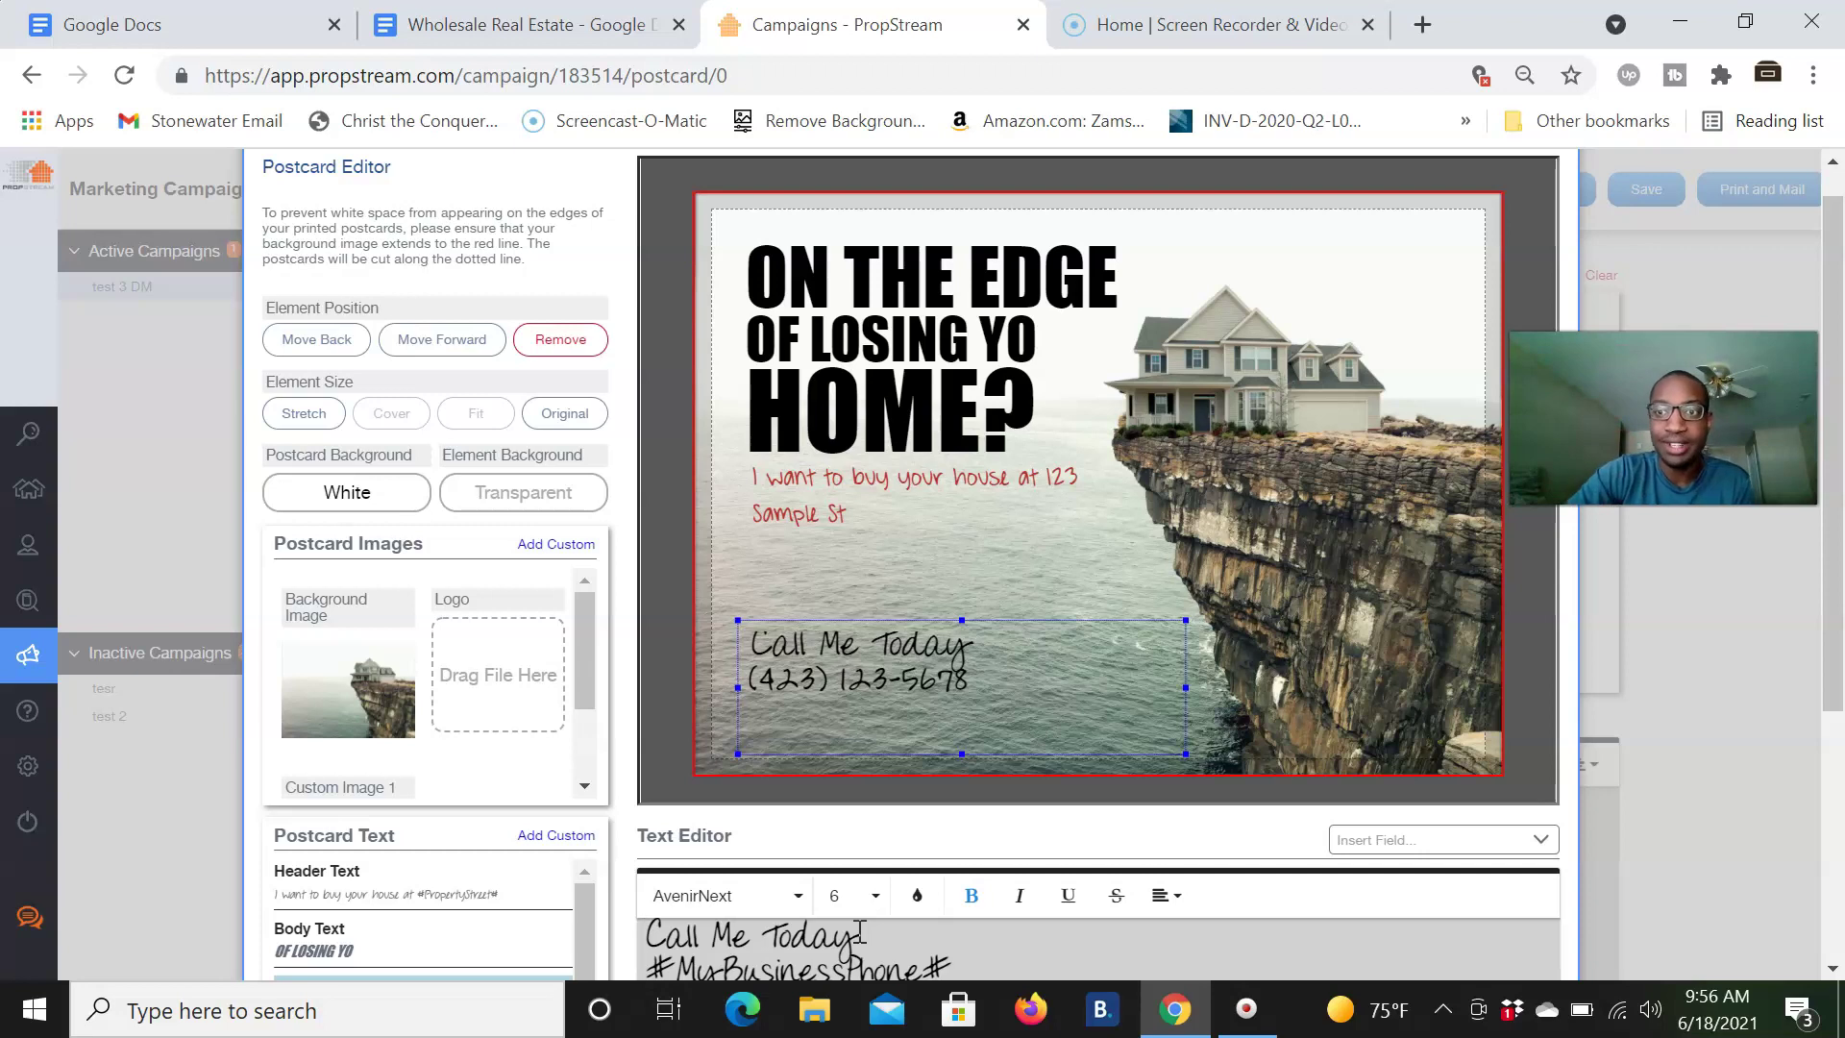
pyautogui.scroll(1, 1518, 613)
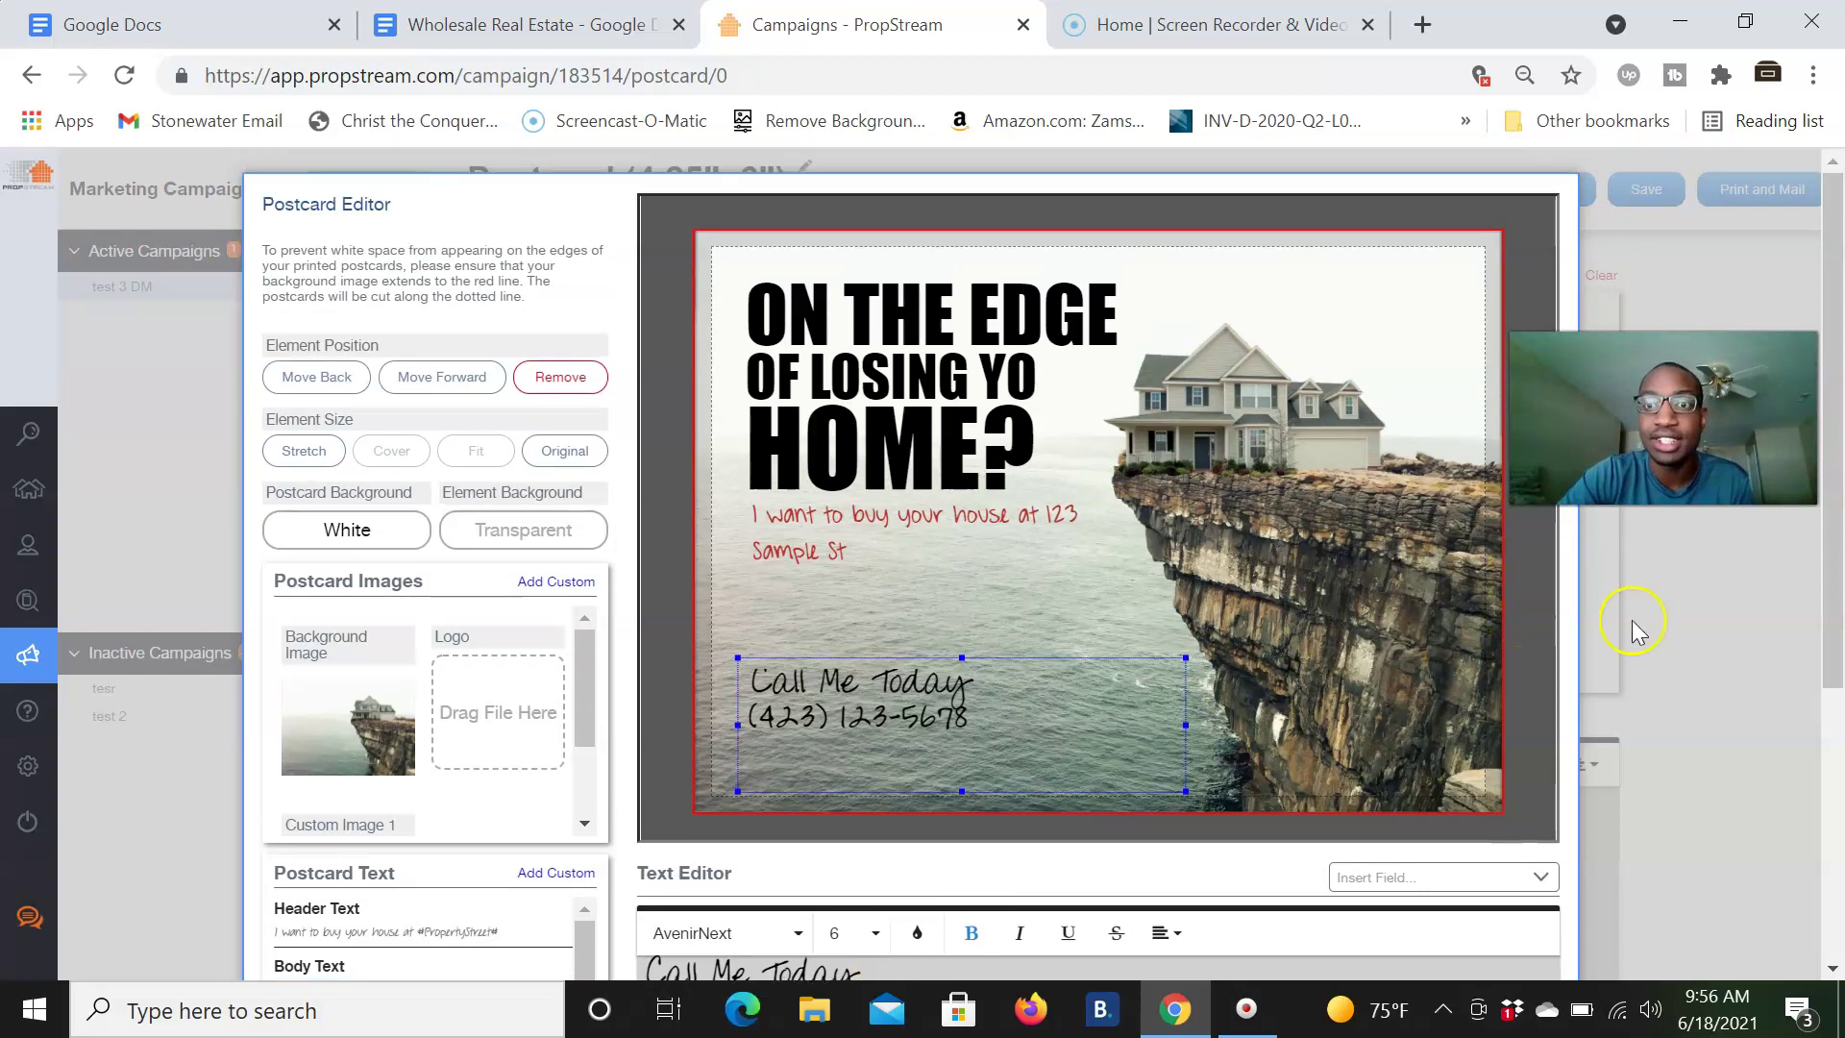
pyautogui.scroll(-3, 1547, 654)
pyautogui.click(1391, 797)
pyautogui.moveTo(1340, 538)
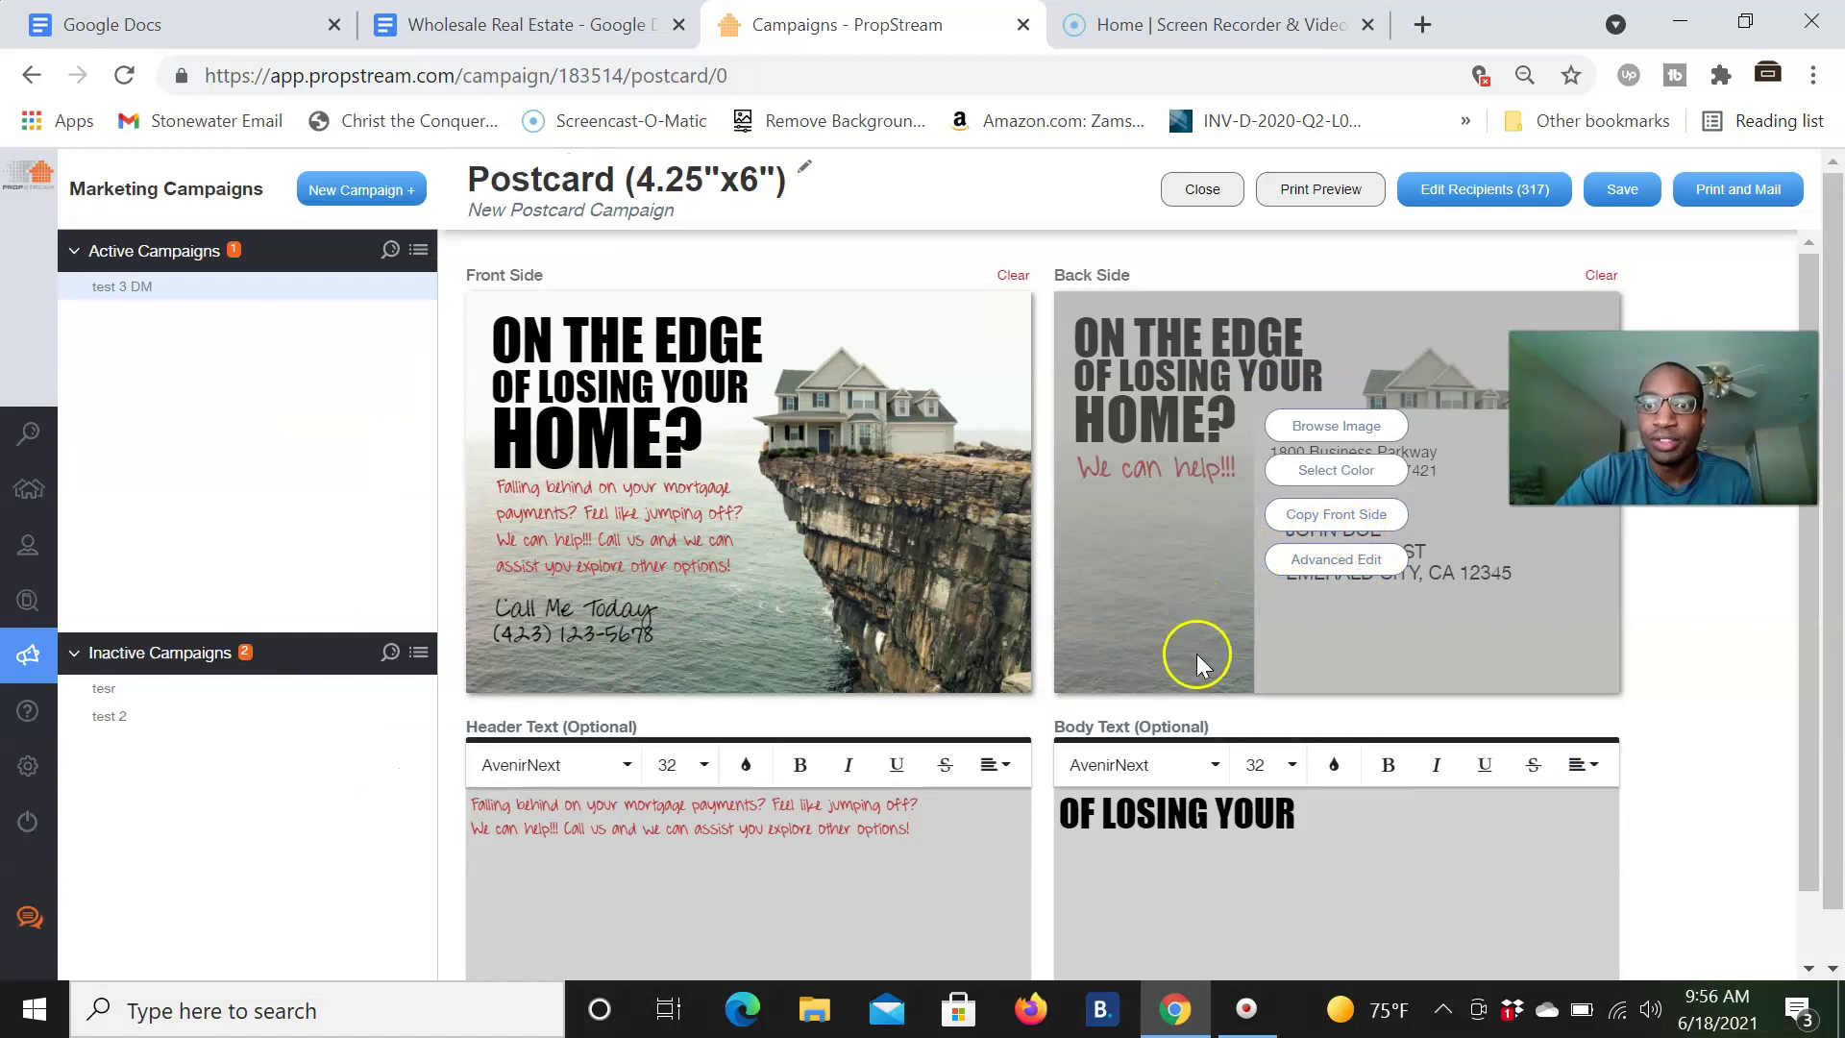
# Step: Open the full back-side postcard editor and select its custom image element
pyautogui.click(1320, 562)
pyautogui.scroll(-2, 1104, 634)
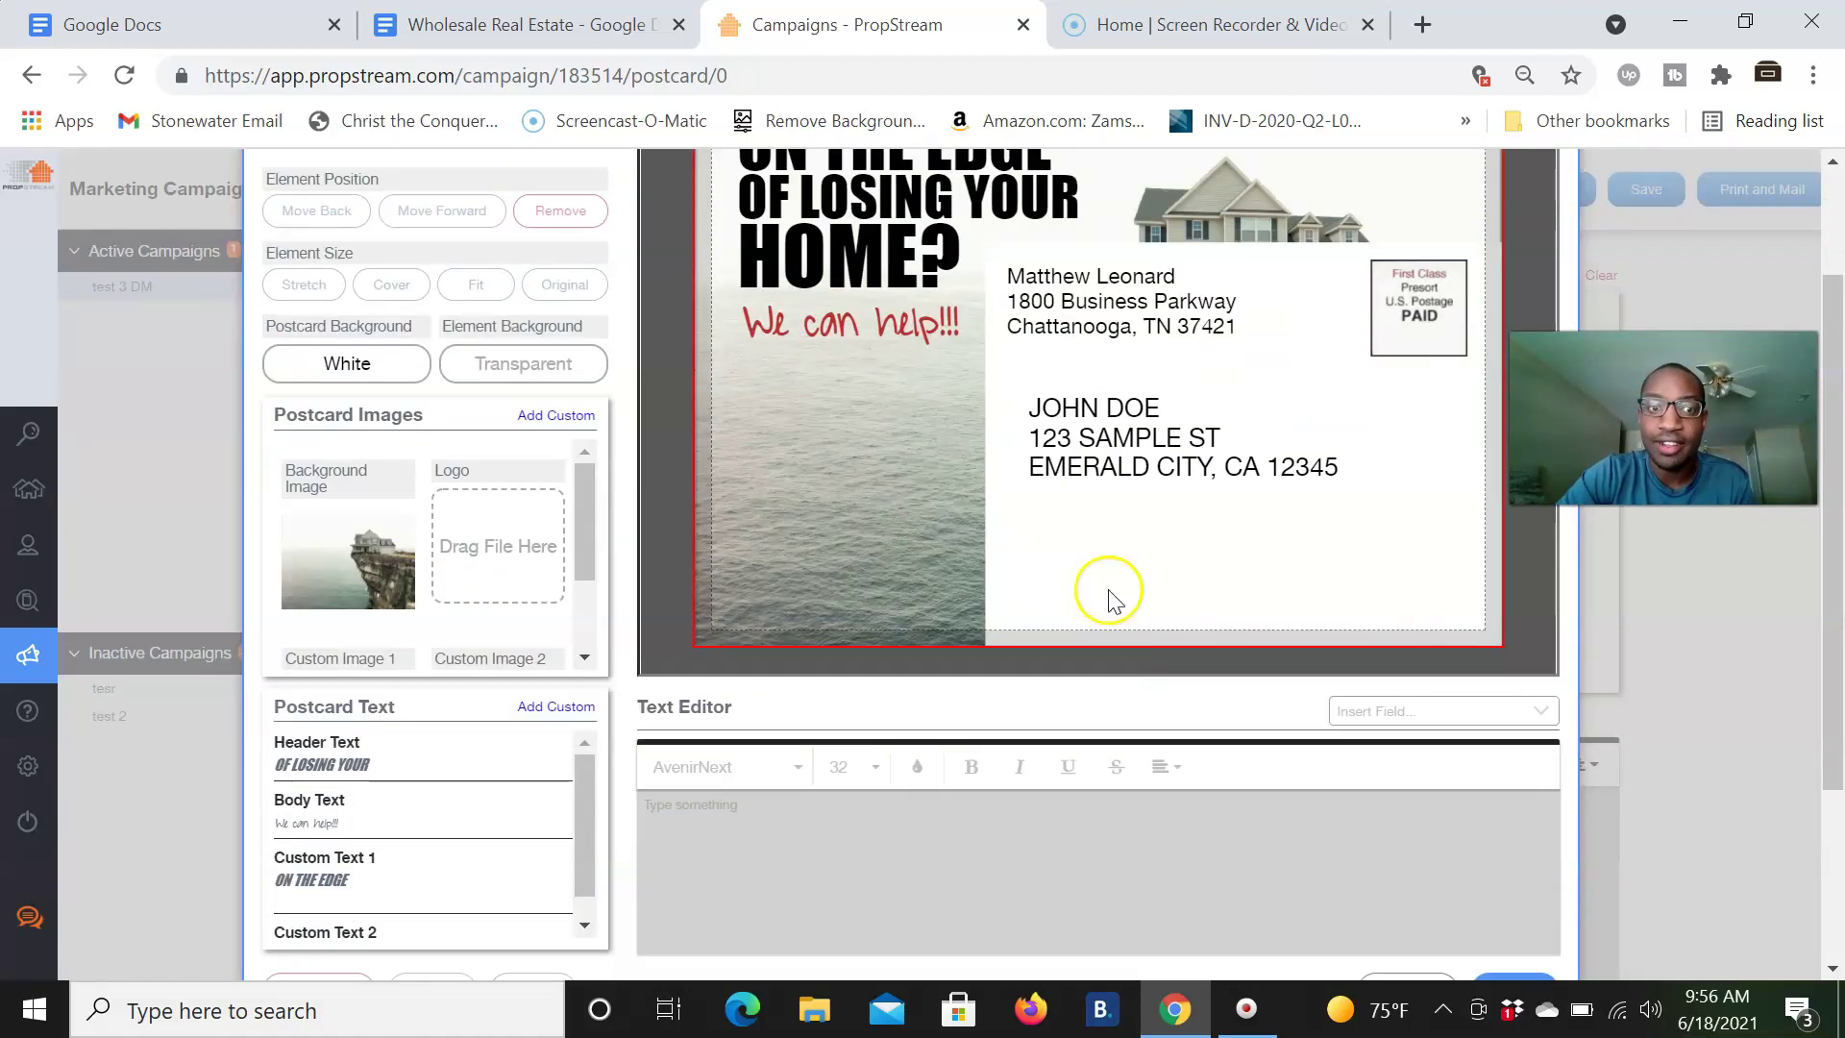
pyautogui.click(1125, 442)
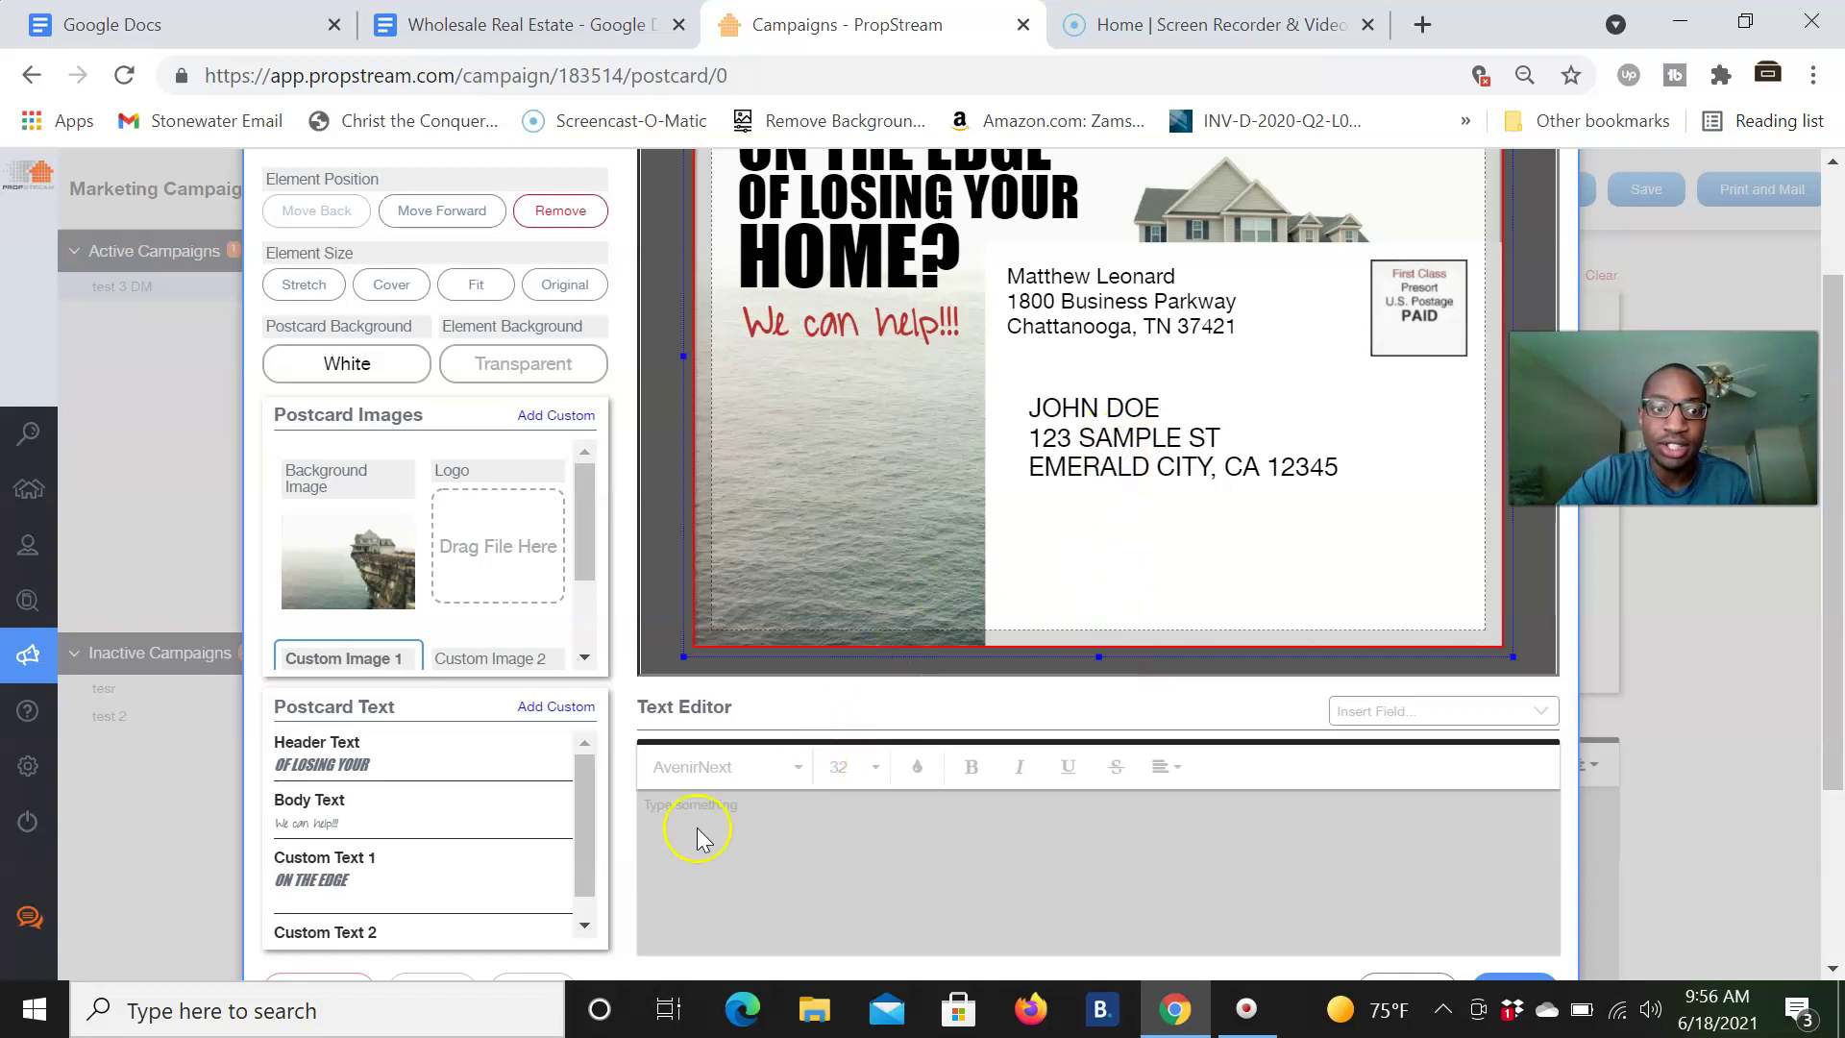
pyautogui.scroll(-1, 507, 826)
pyautogui.scroll(1, 506, 827)
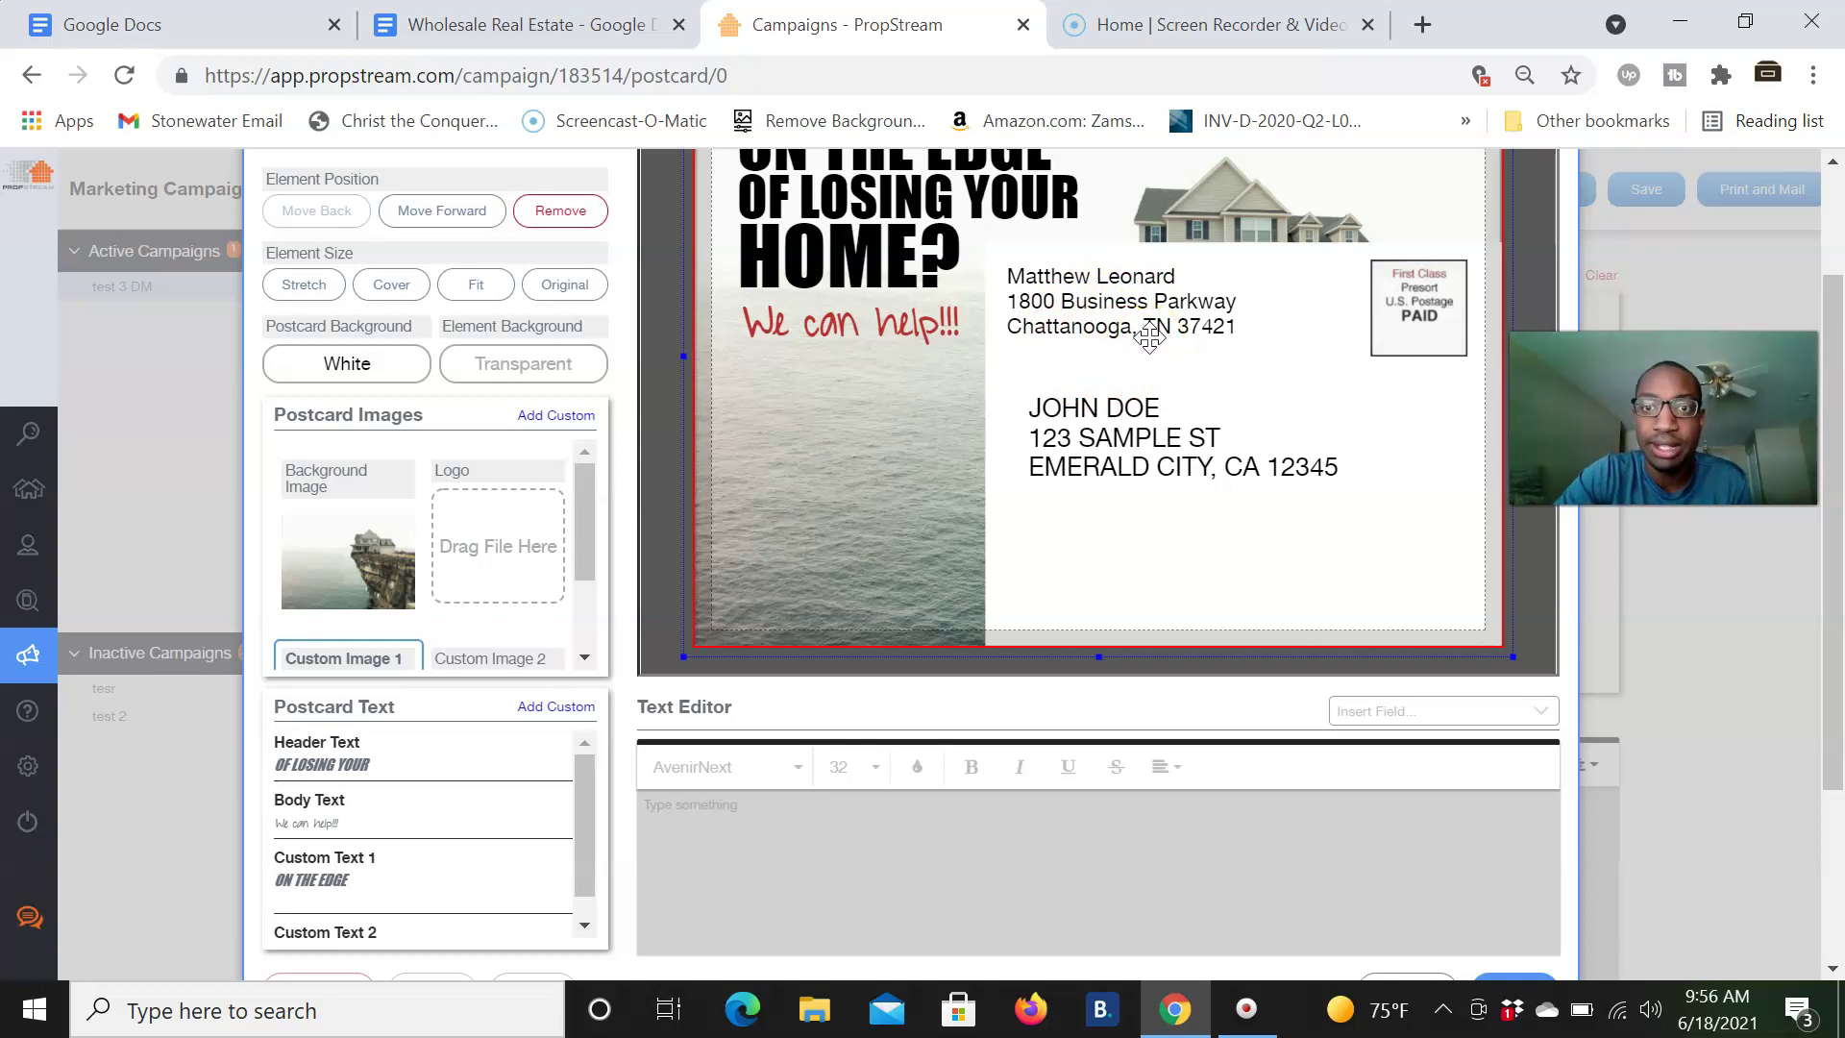
pyautogui.scroll(2, 1149, 336)
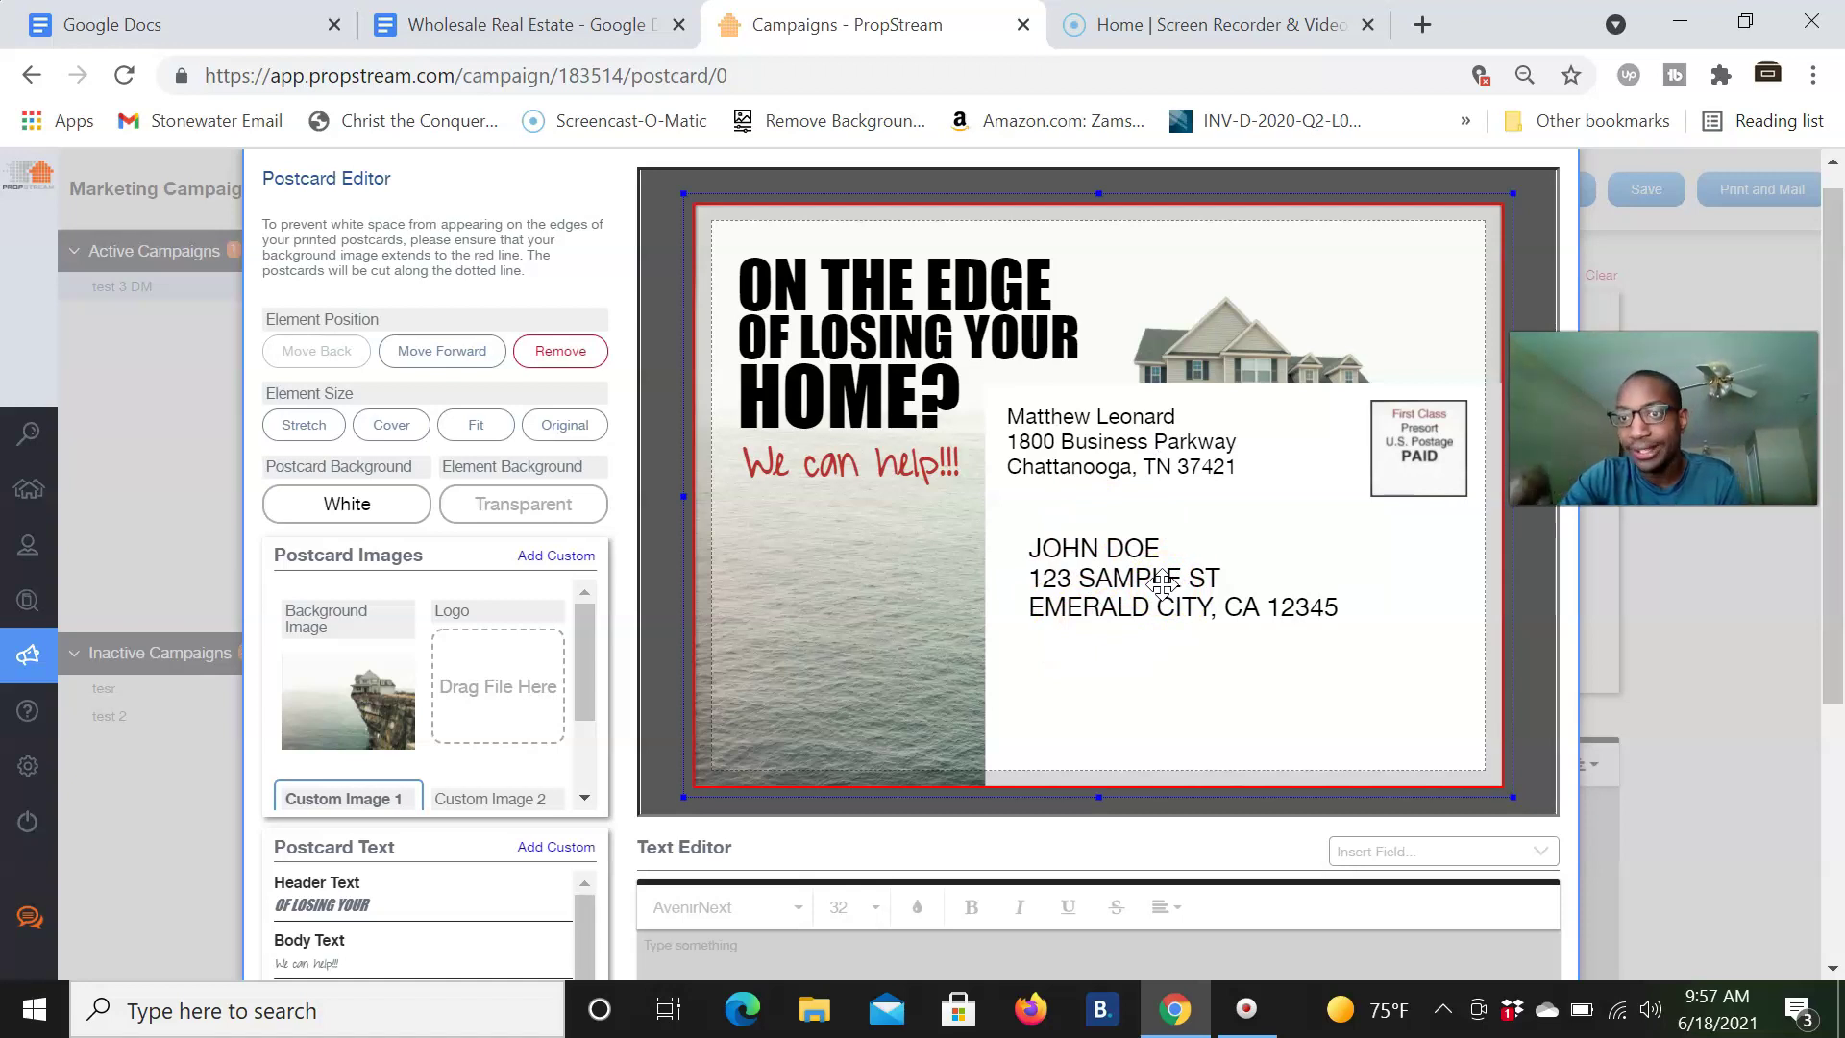
pyautogui.scroll(-4, 1104, 581)
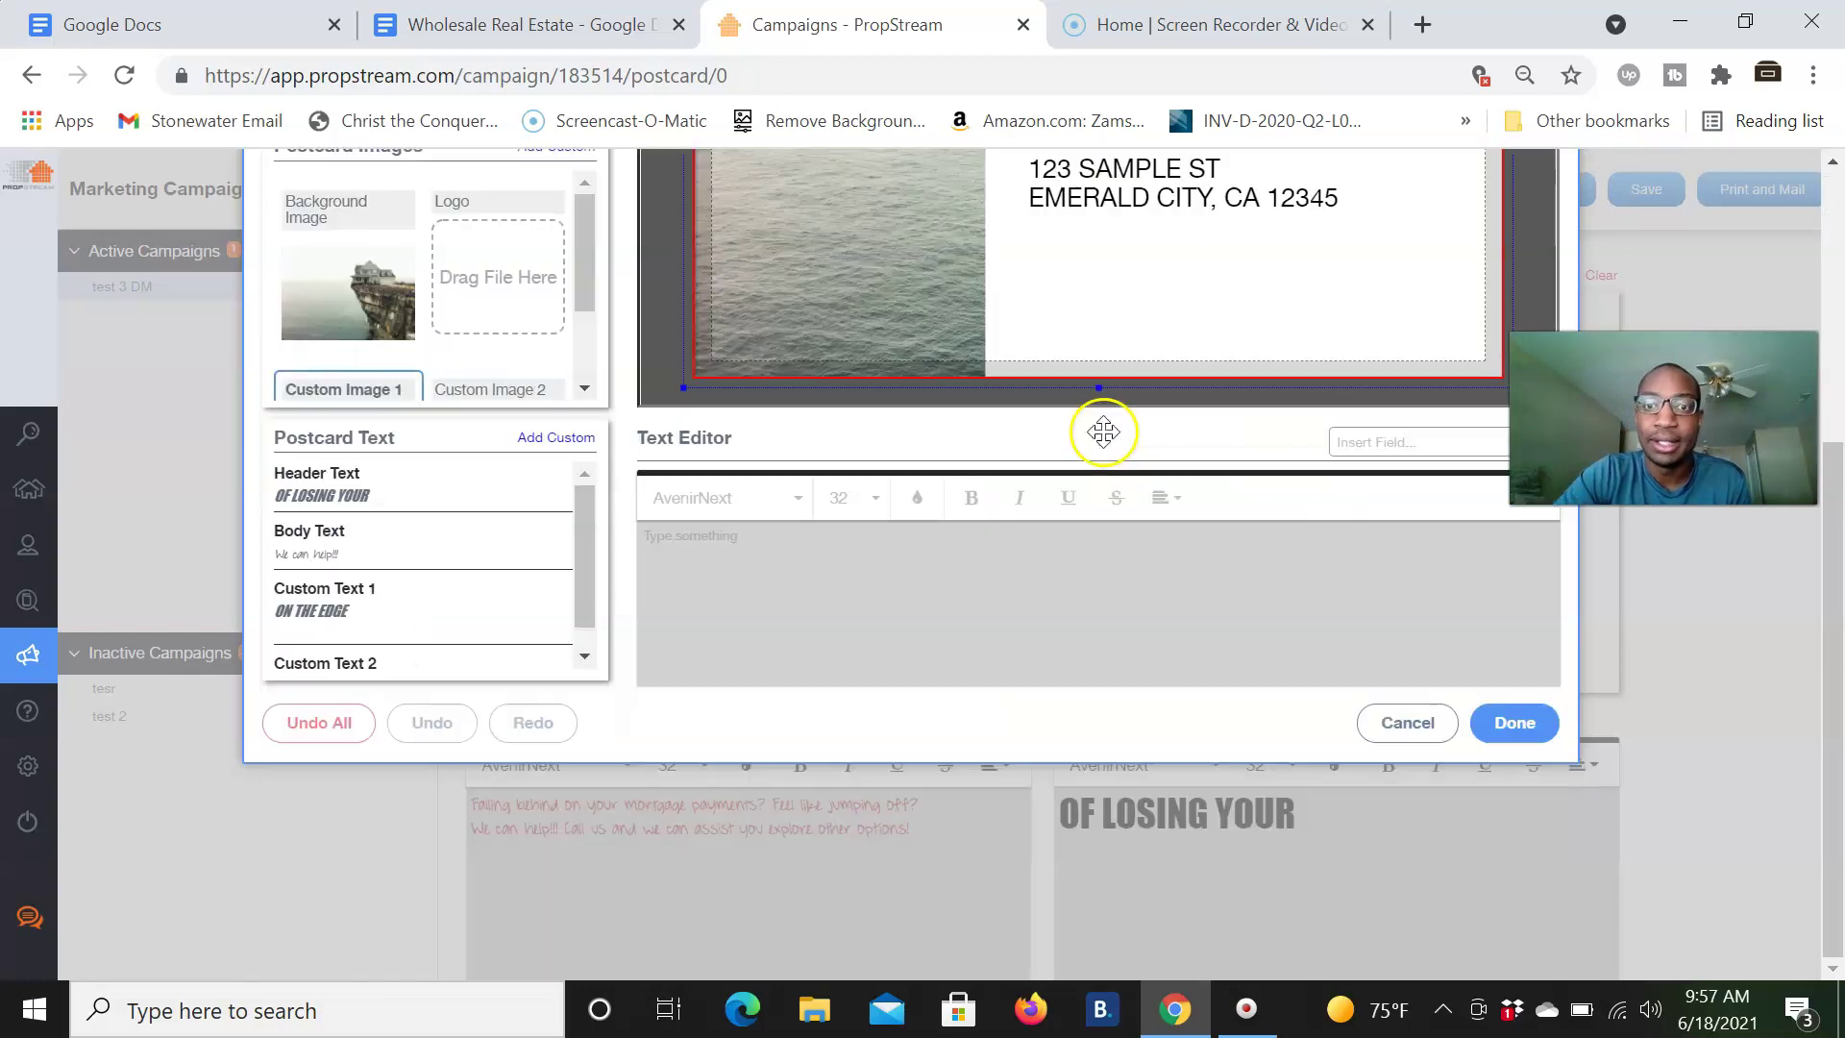
pyautogui.click(1405, 724)
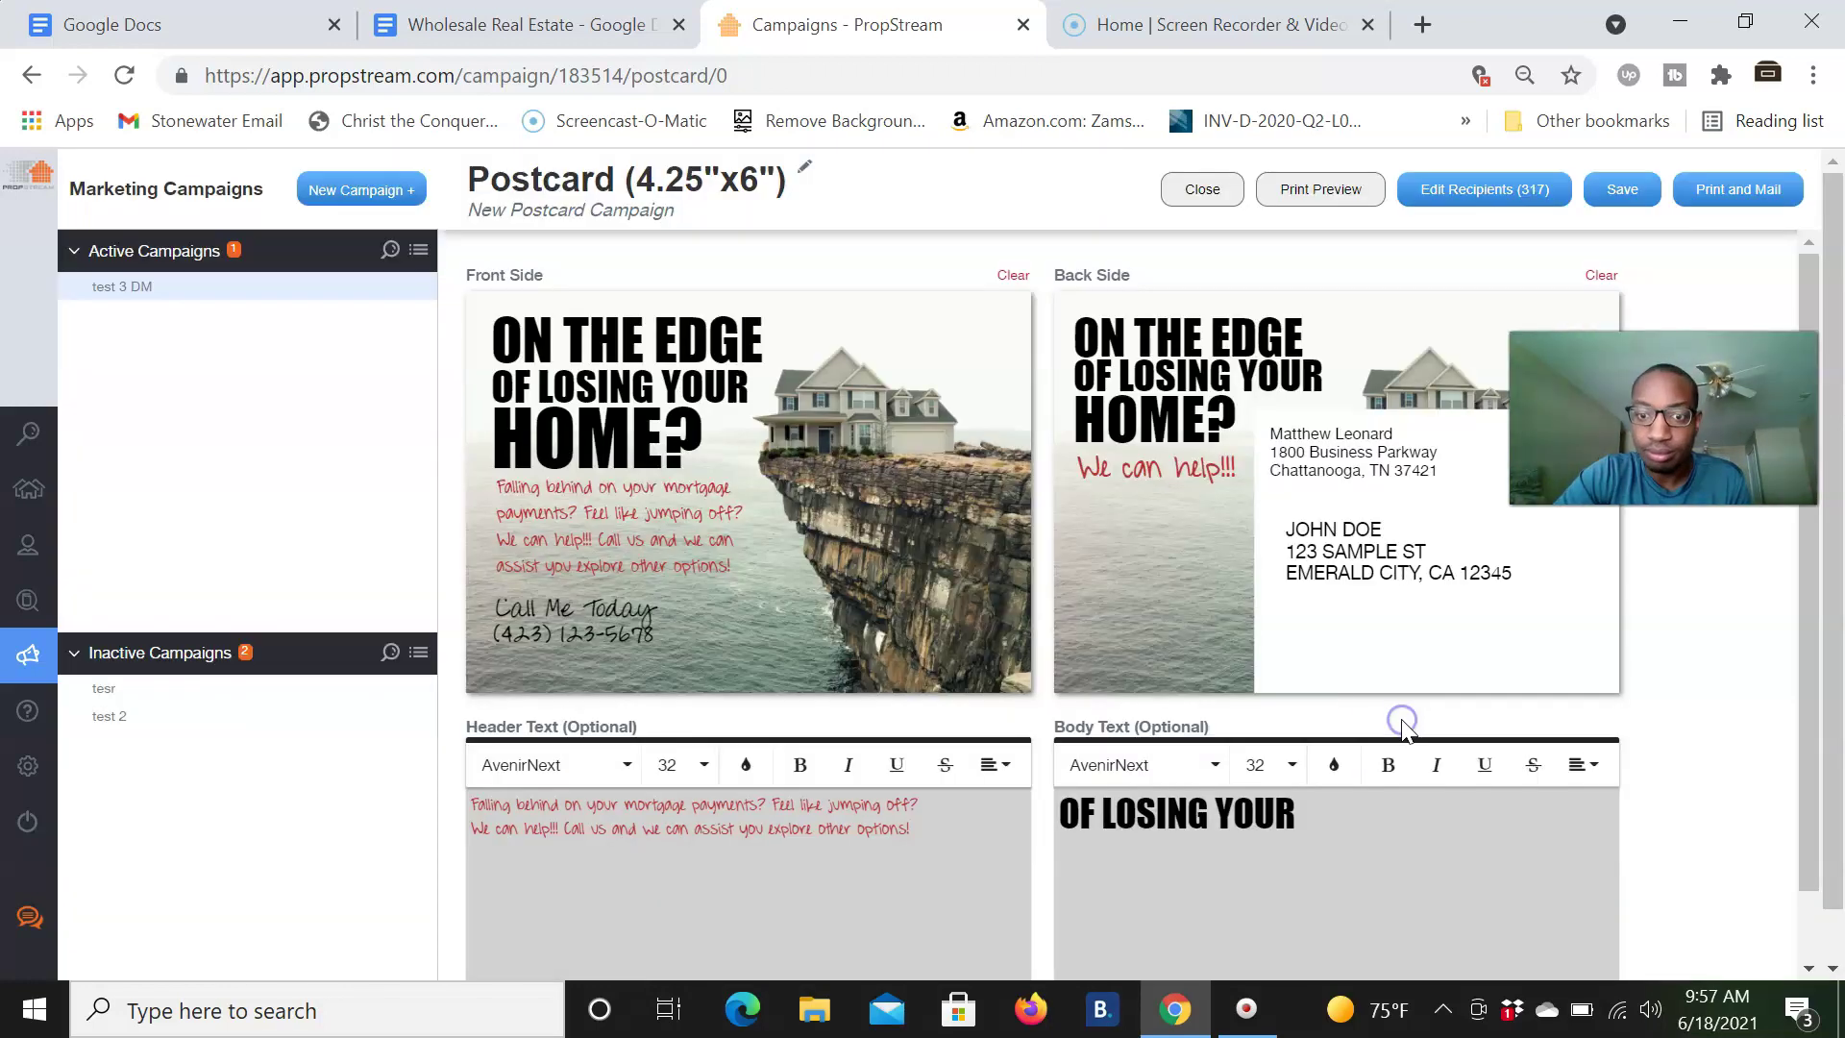
pyautogui.scroll(-1, 920, 591)
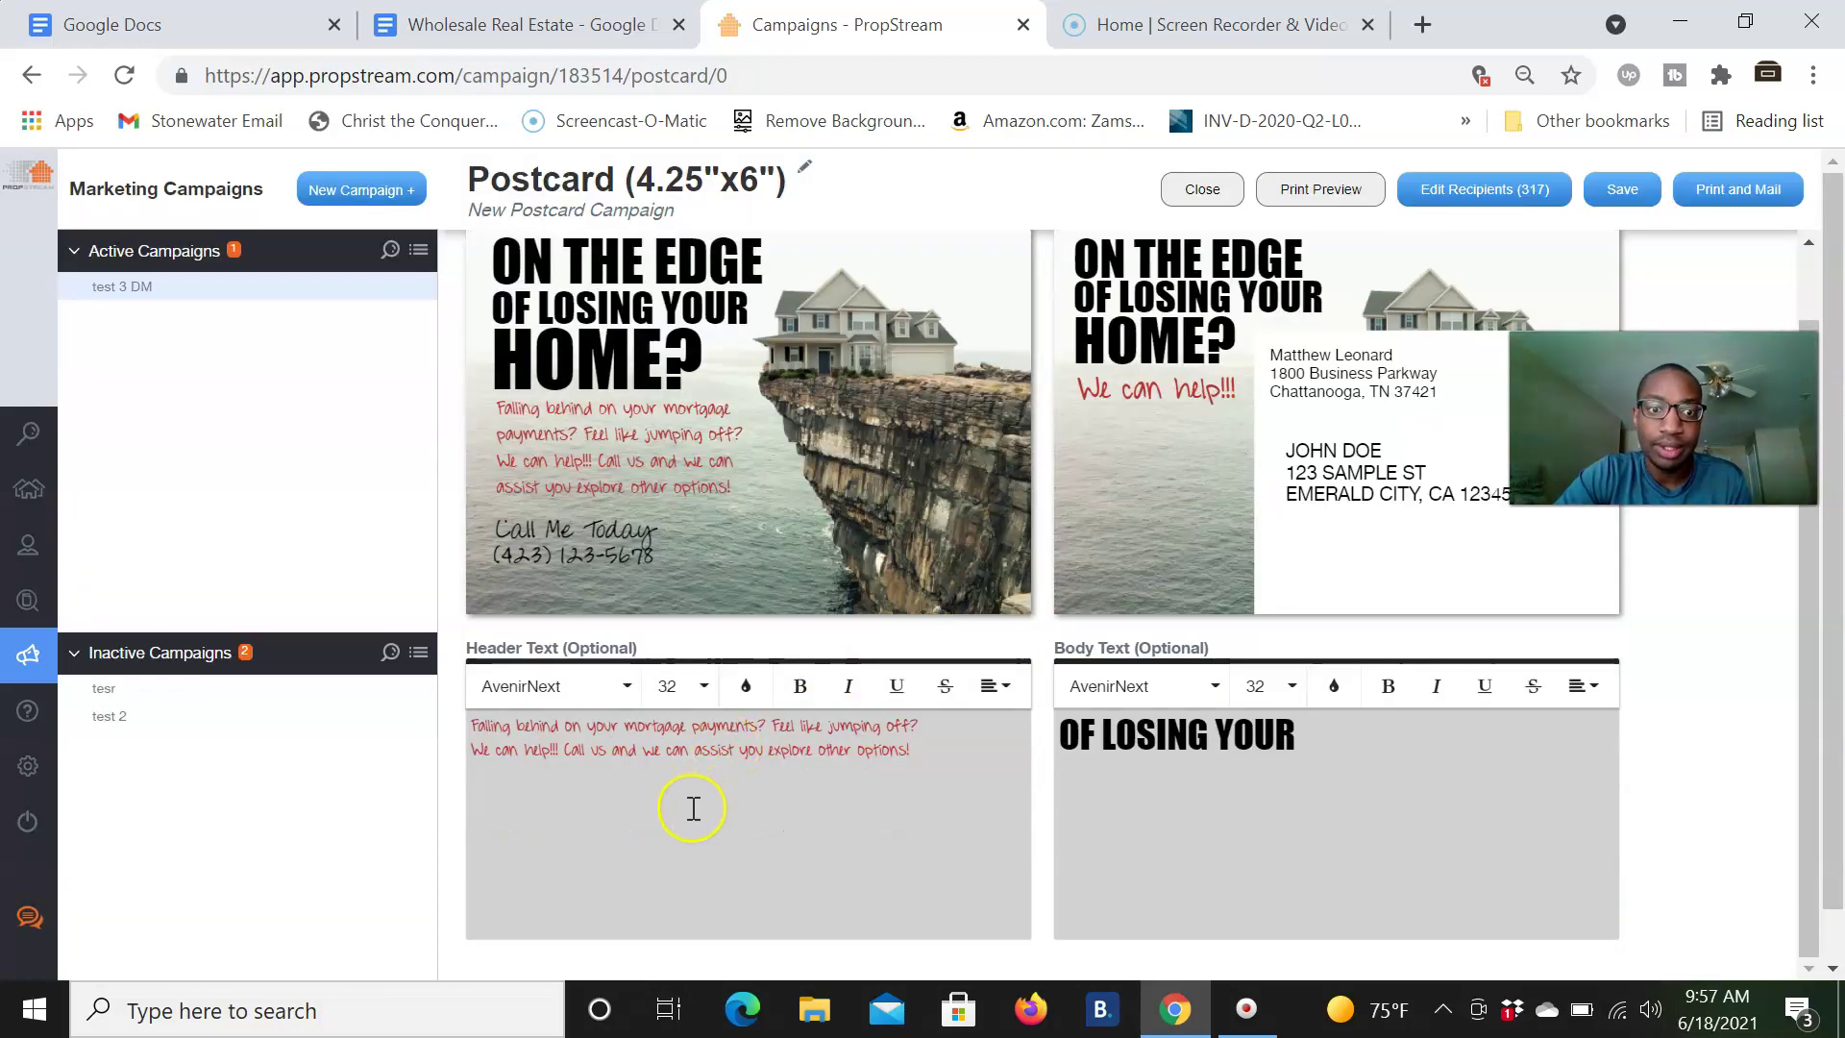
pyautogui.click(692, 808)
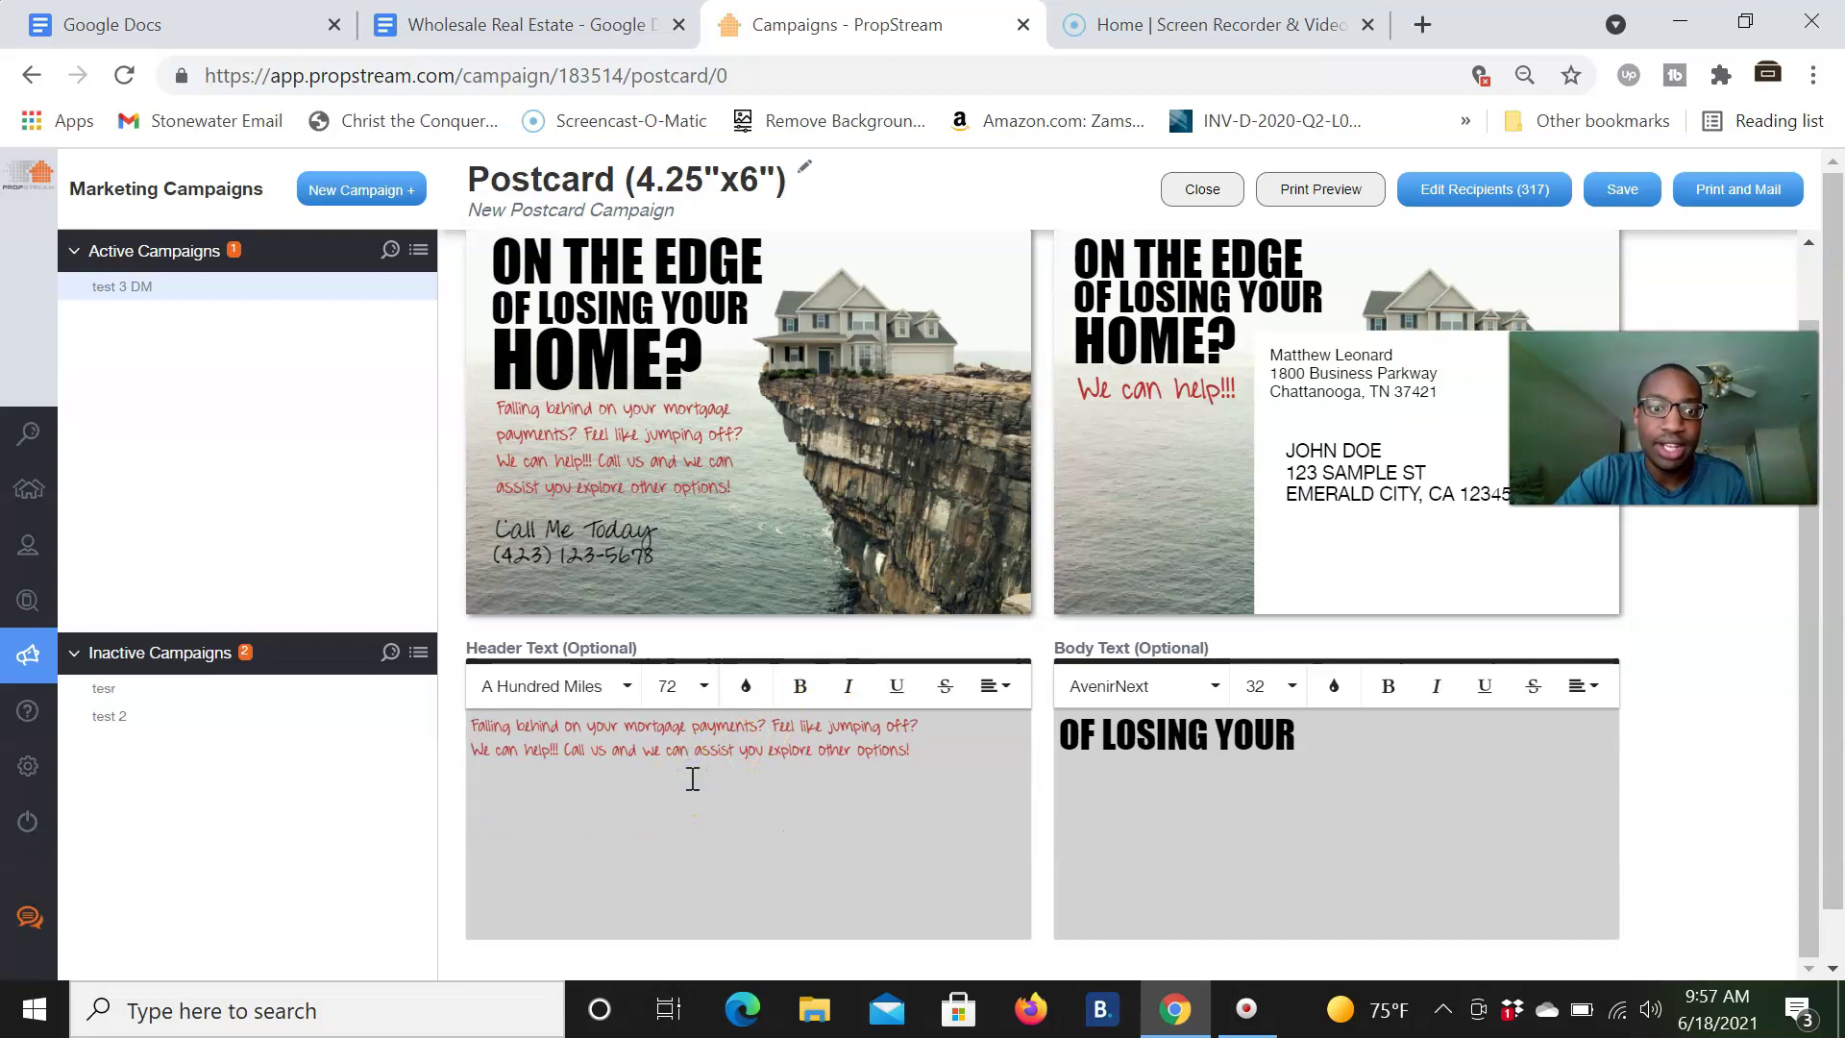
pyautogui.scroll(1, 692, 779)
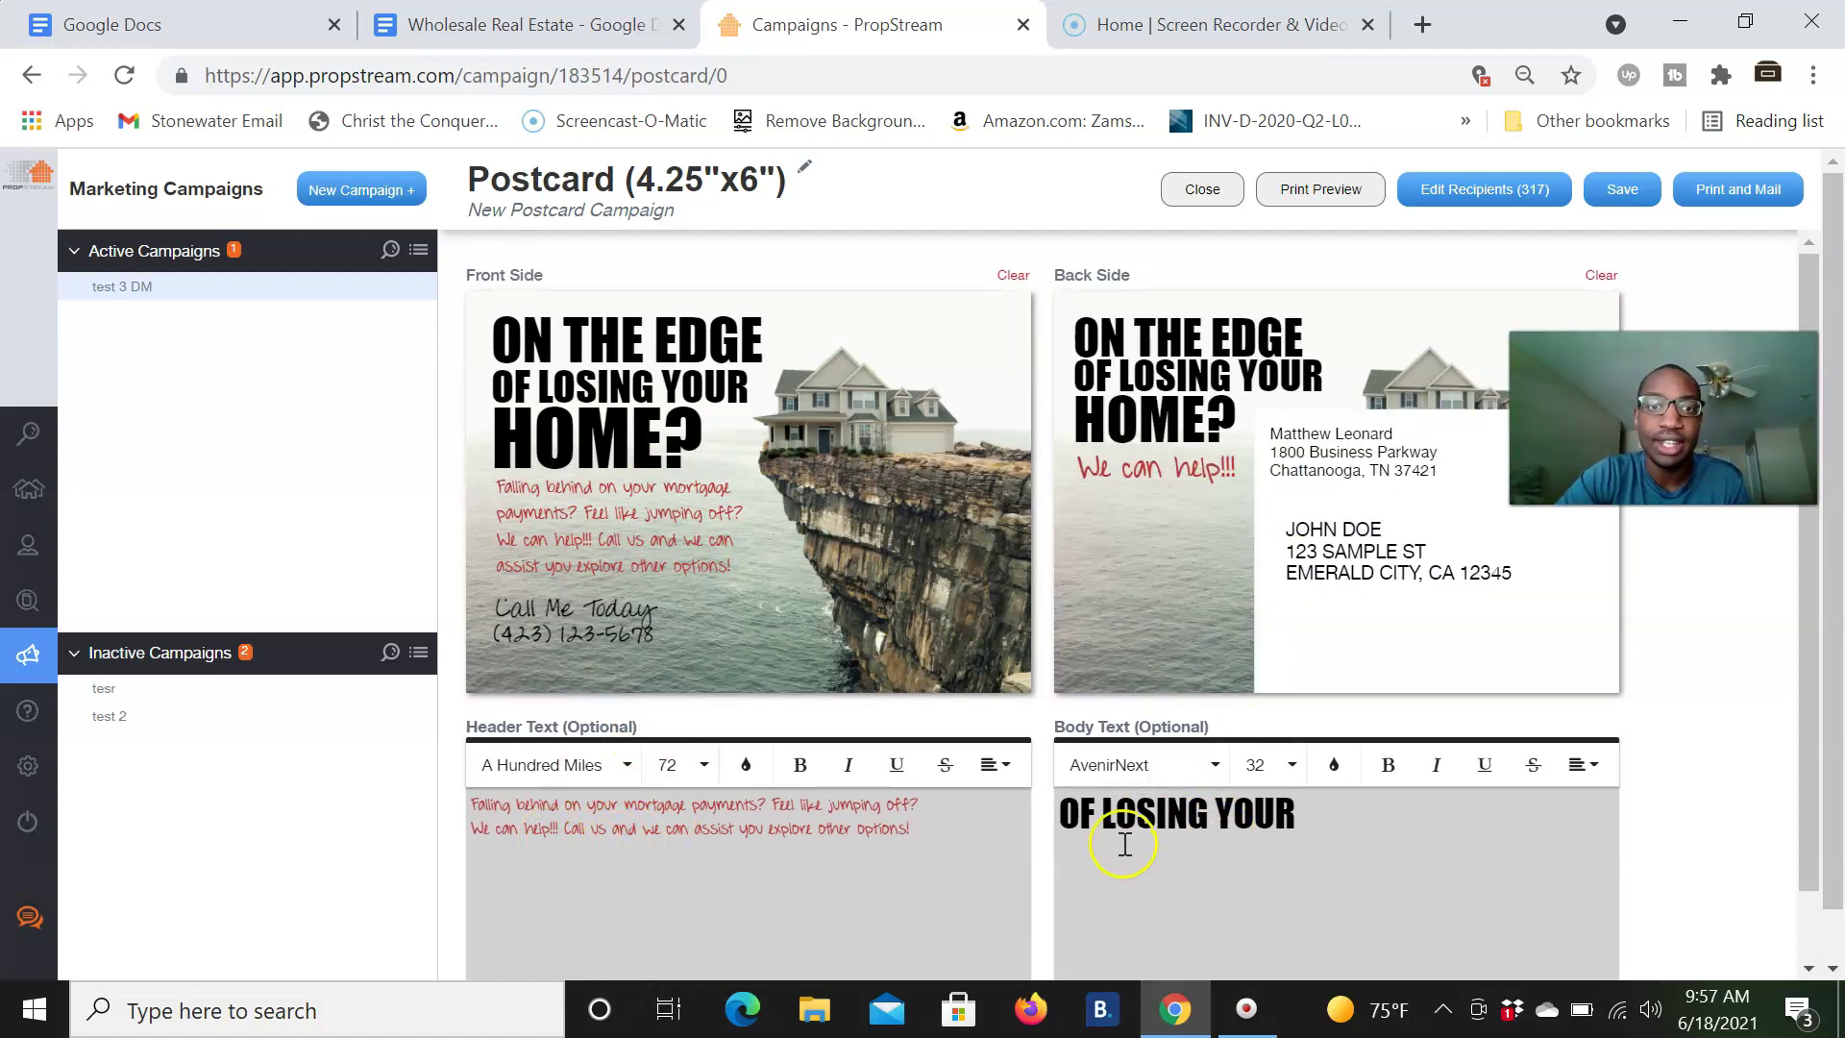
pyautogui.moveTo(938, 577)
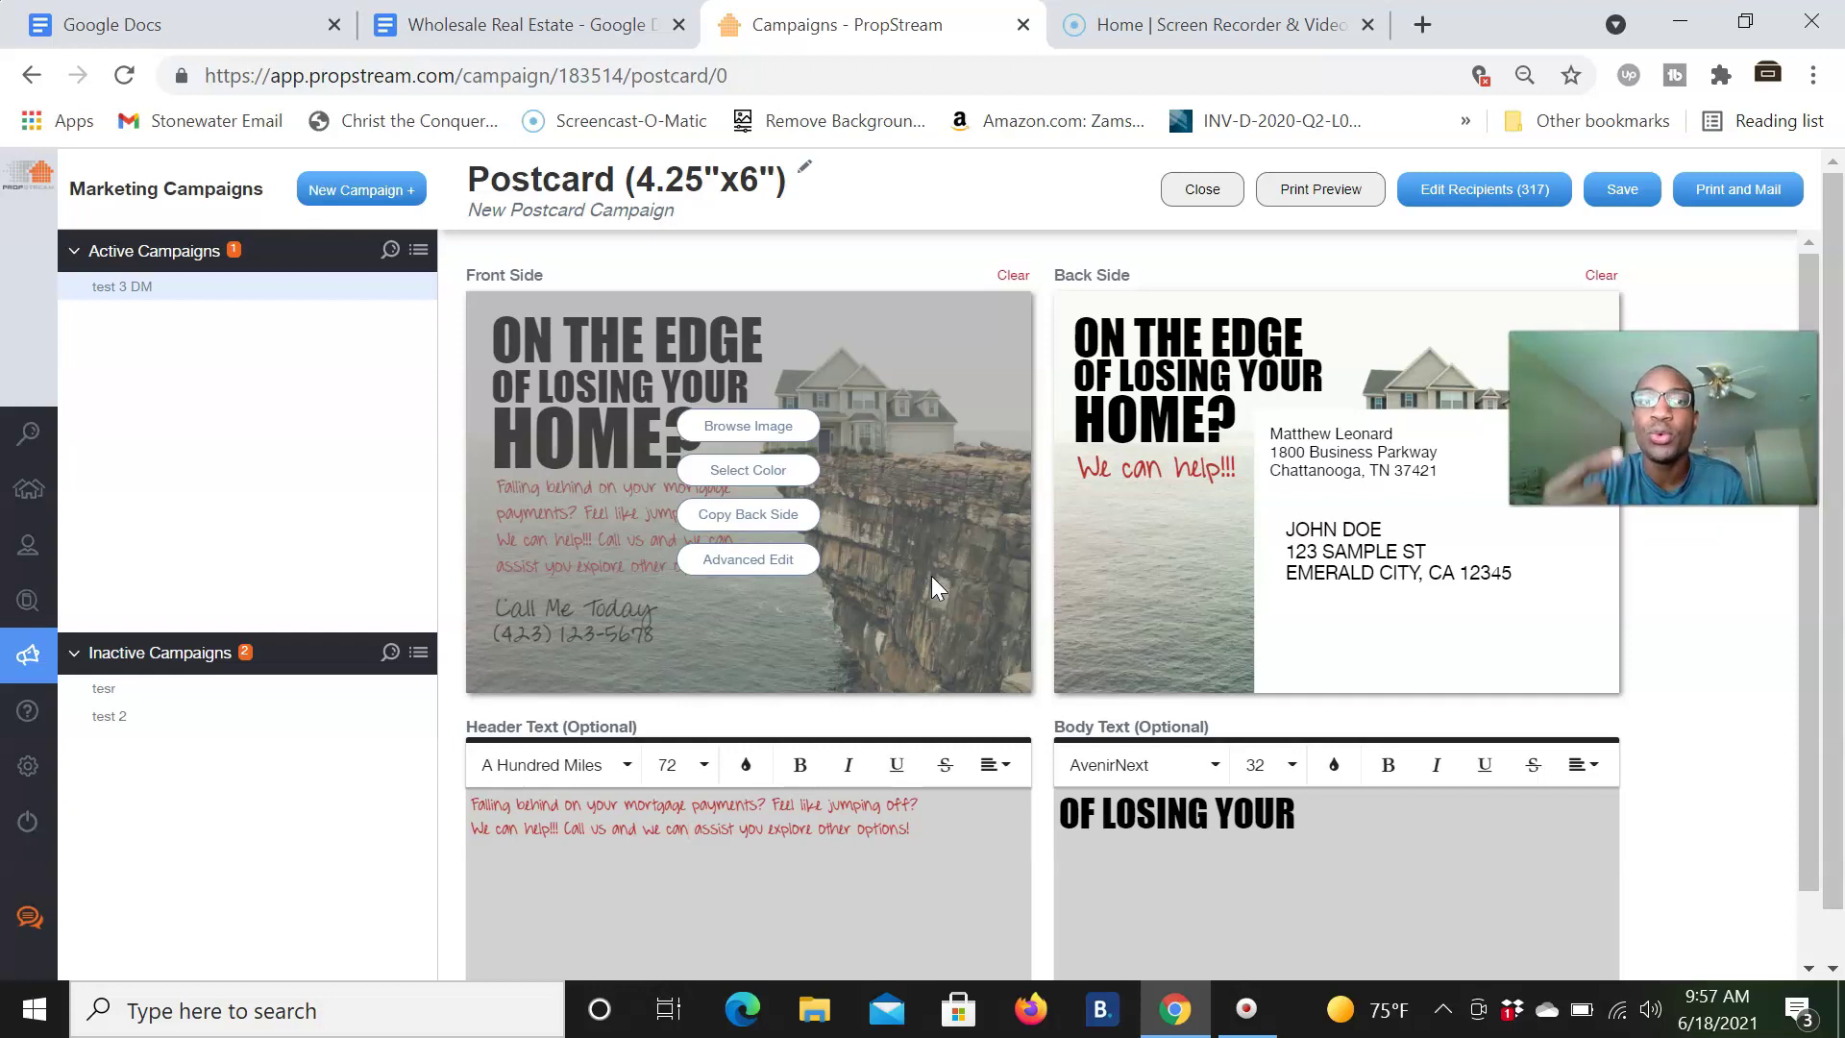
pyautogui.click(754, 432)
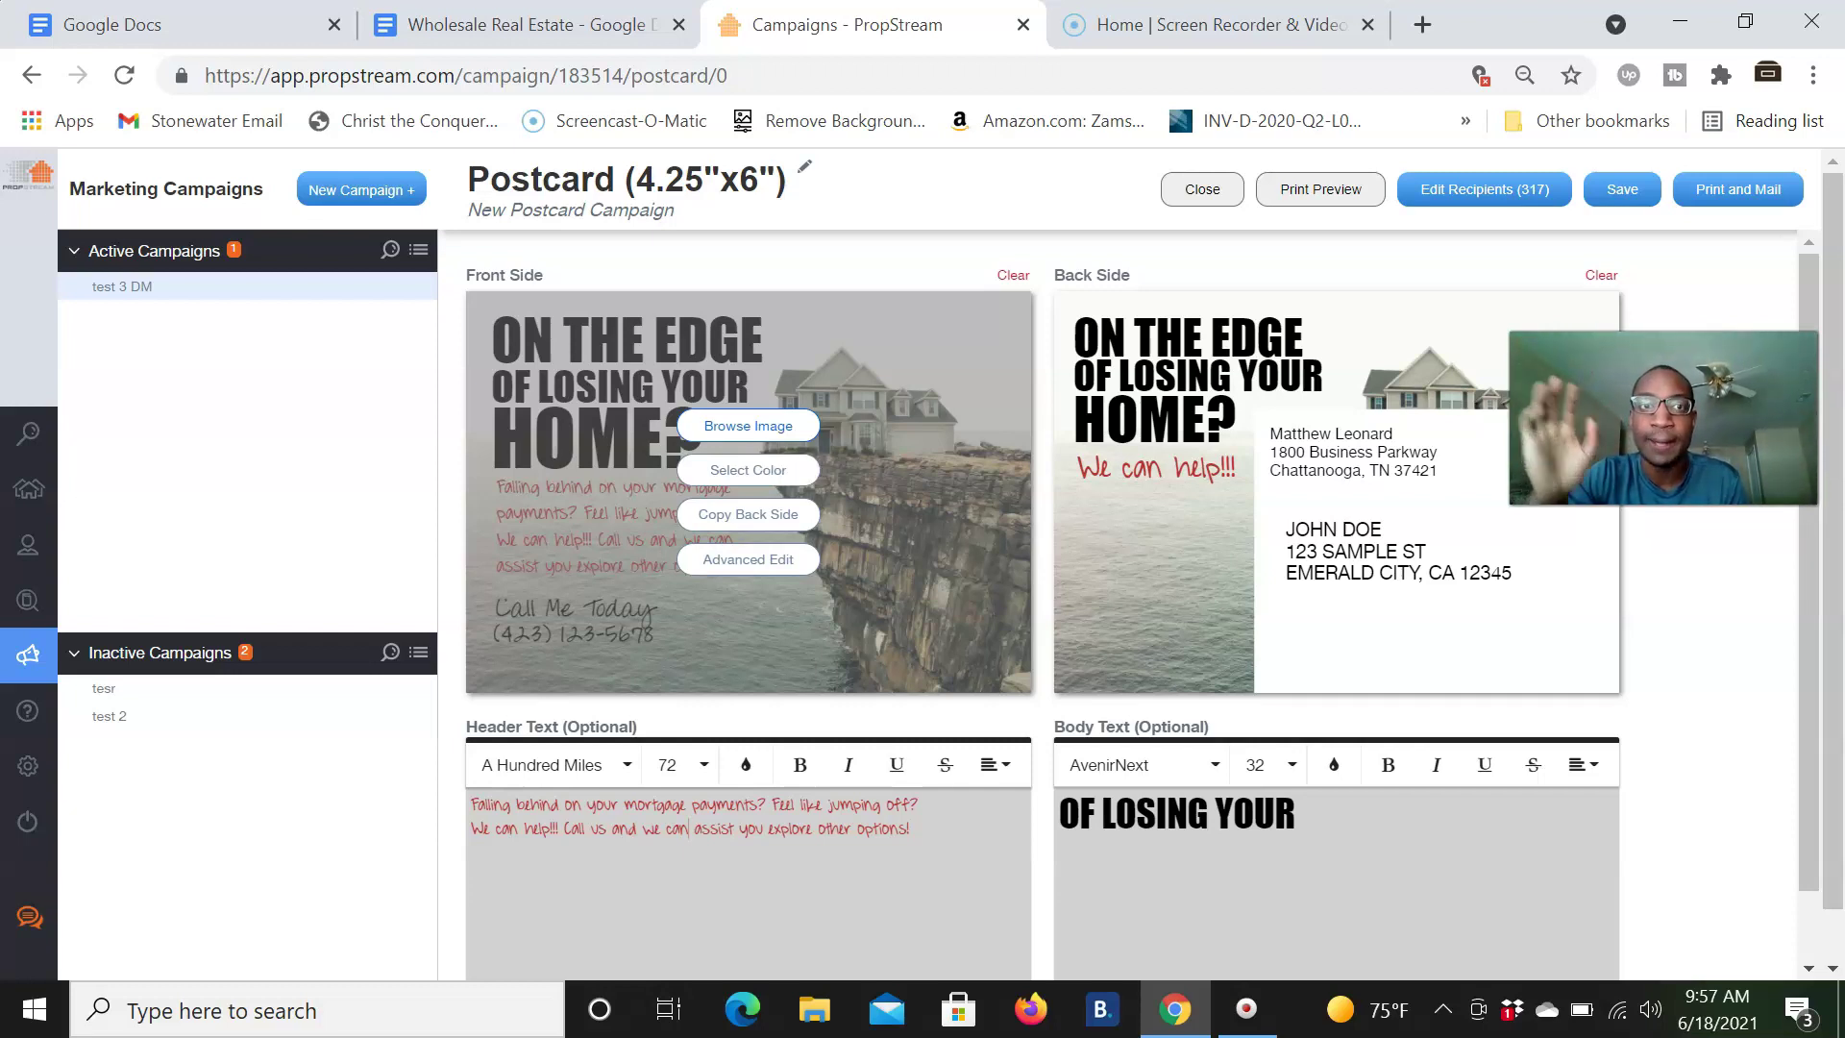
pyautogui.click(519, 24)
pyautogui.click(870, 563)
pyautogui.scroll(-5, 871, 563)
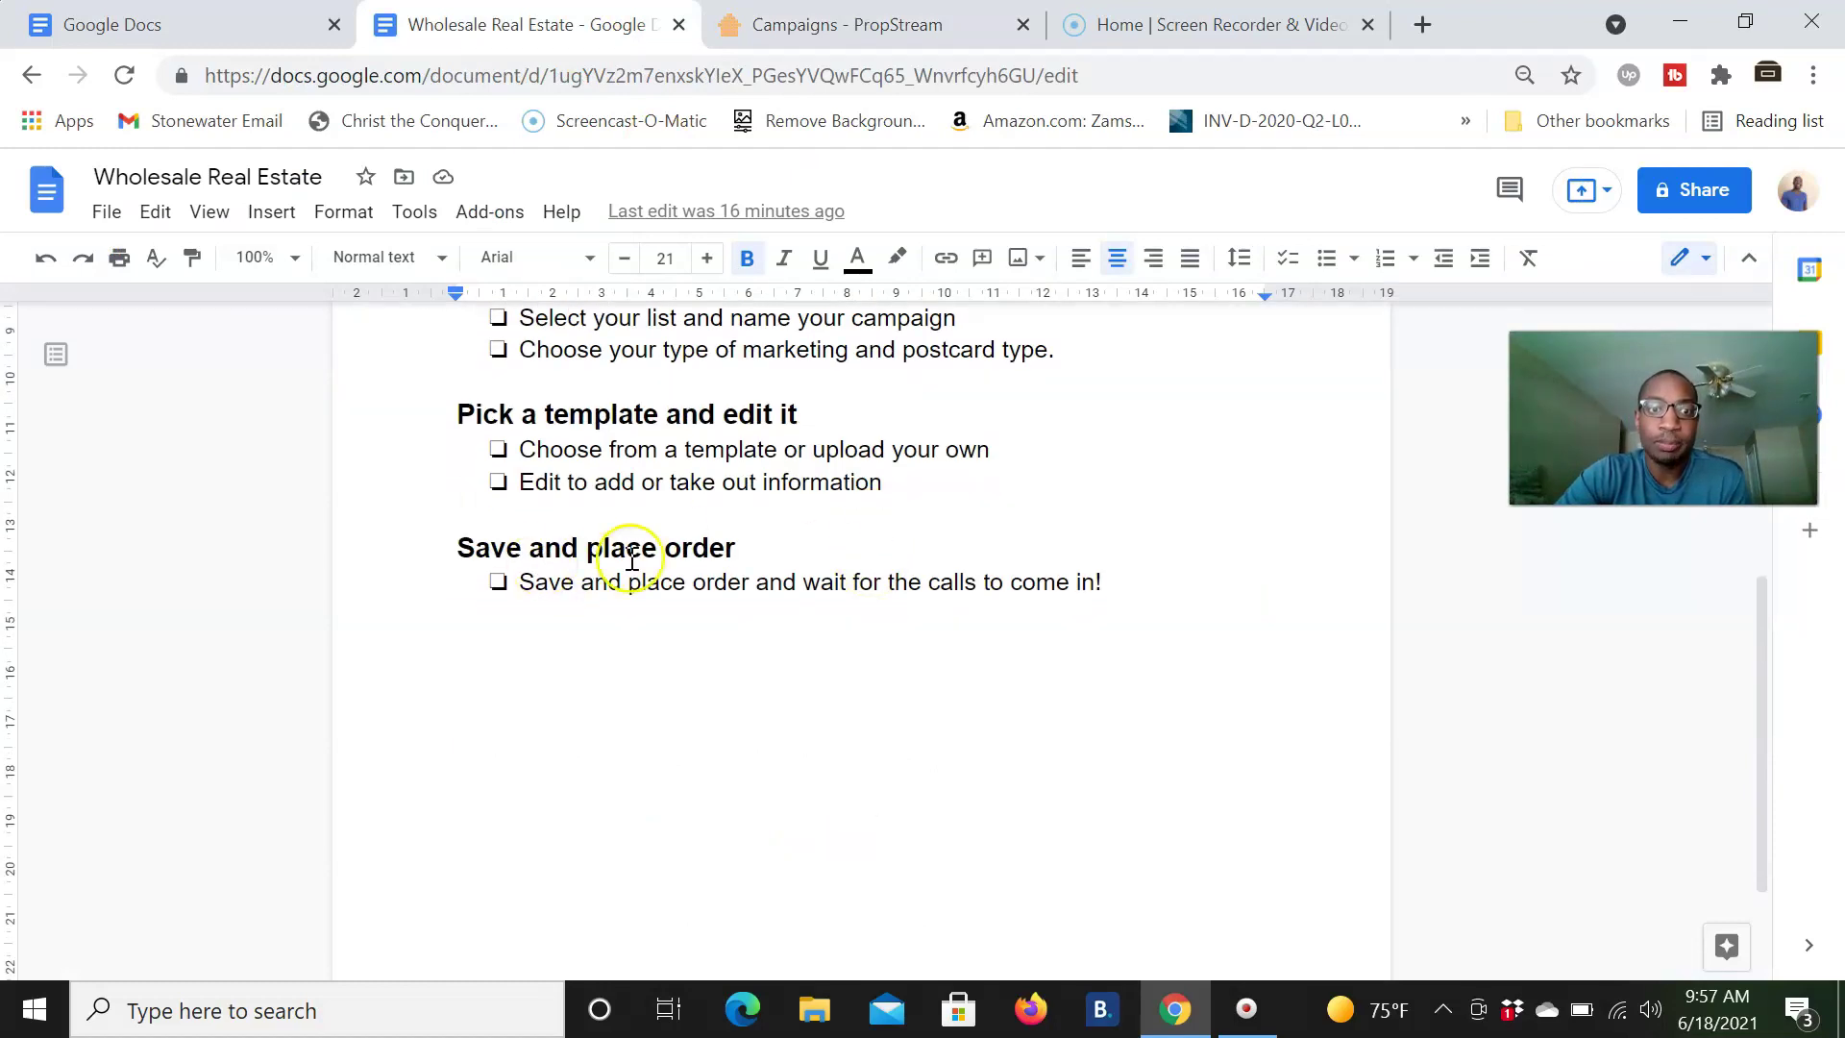
pyautogui.hotkey('ctrl', 'Tab')
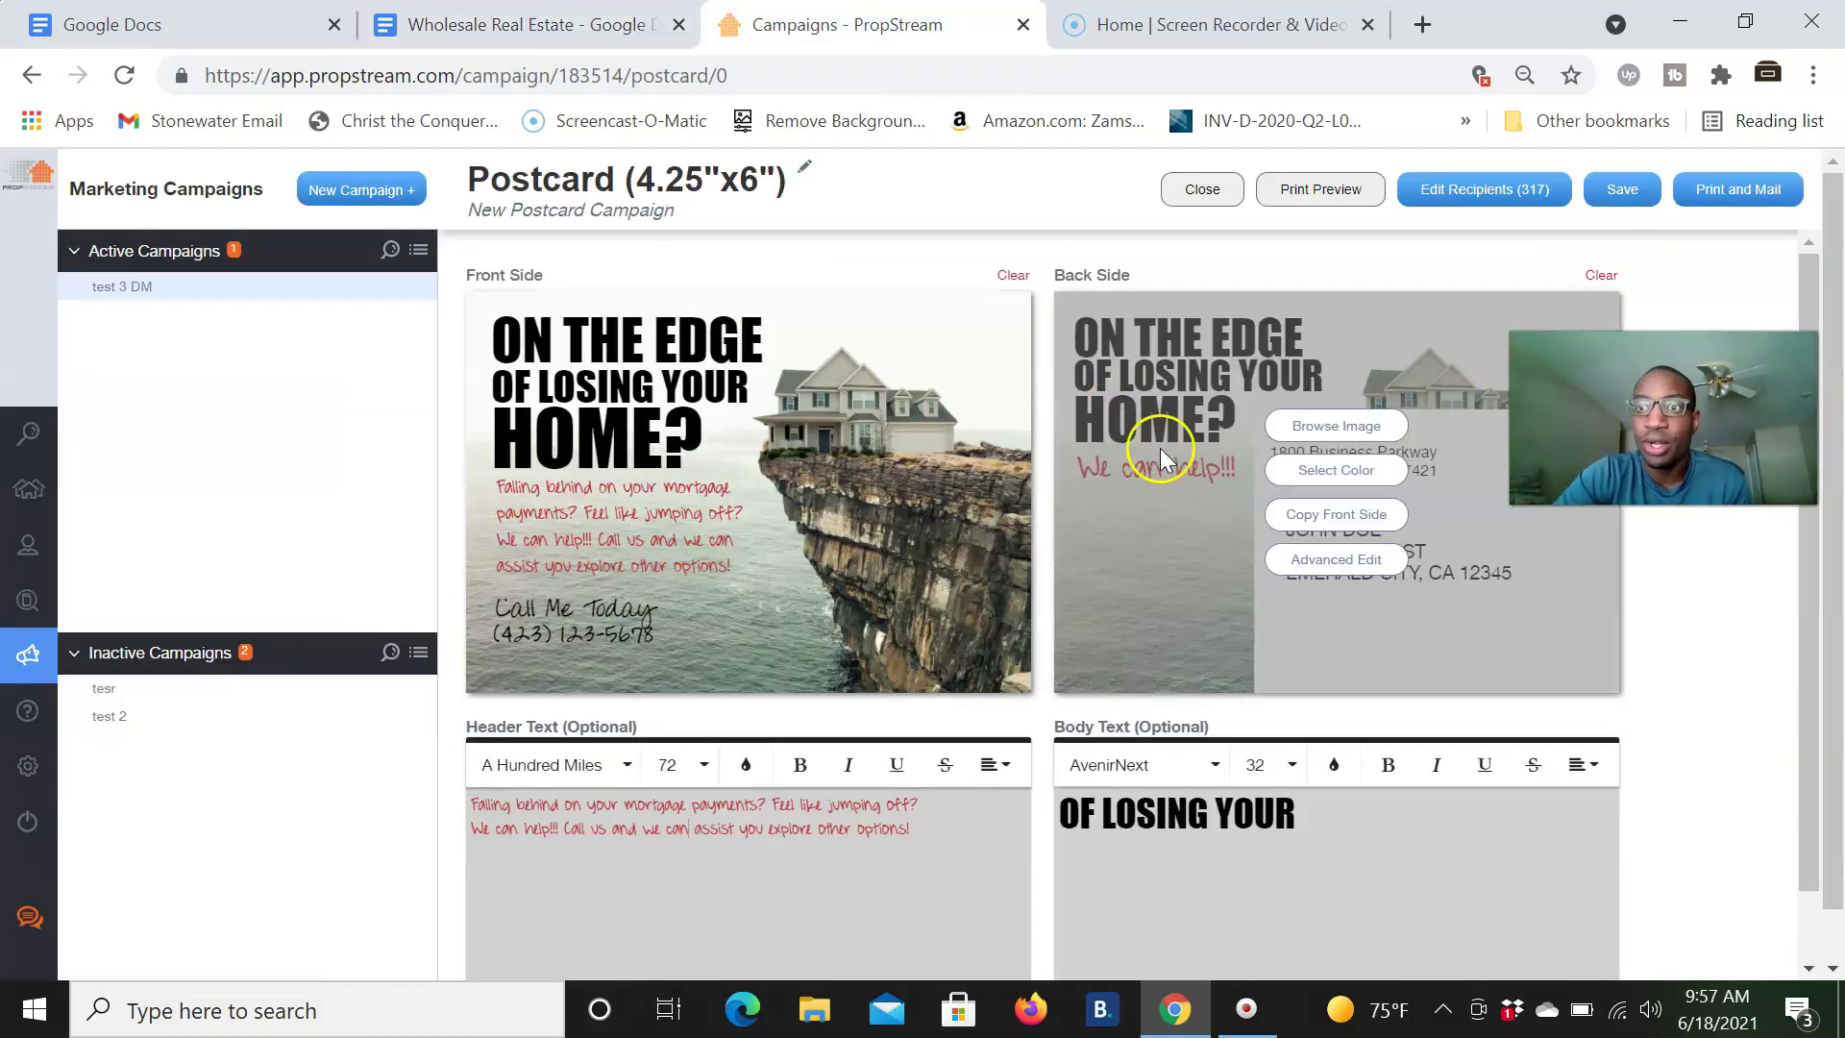
# Step: Save the 4.25x6 On the Edge postcard as 'New Postcard Campaign'
pyautogui.click(1634, 205)
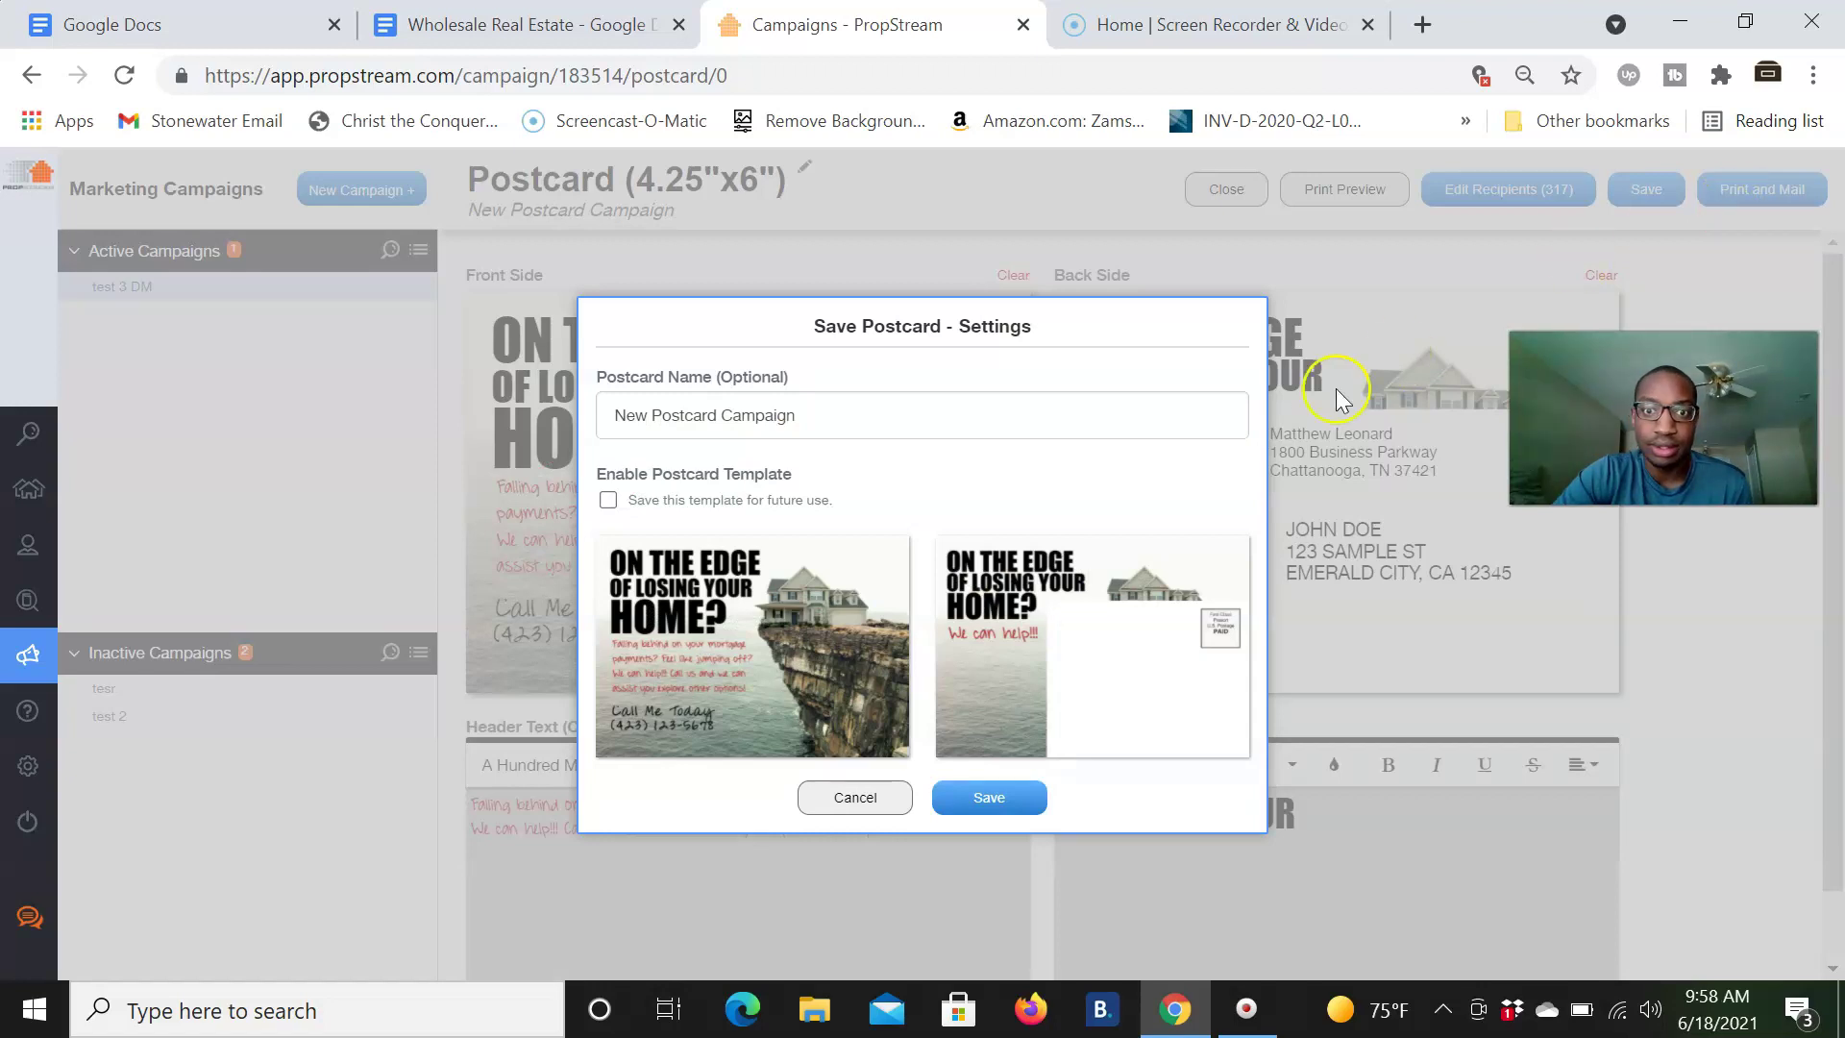
pyautogui.click(989, 802)
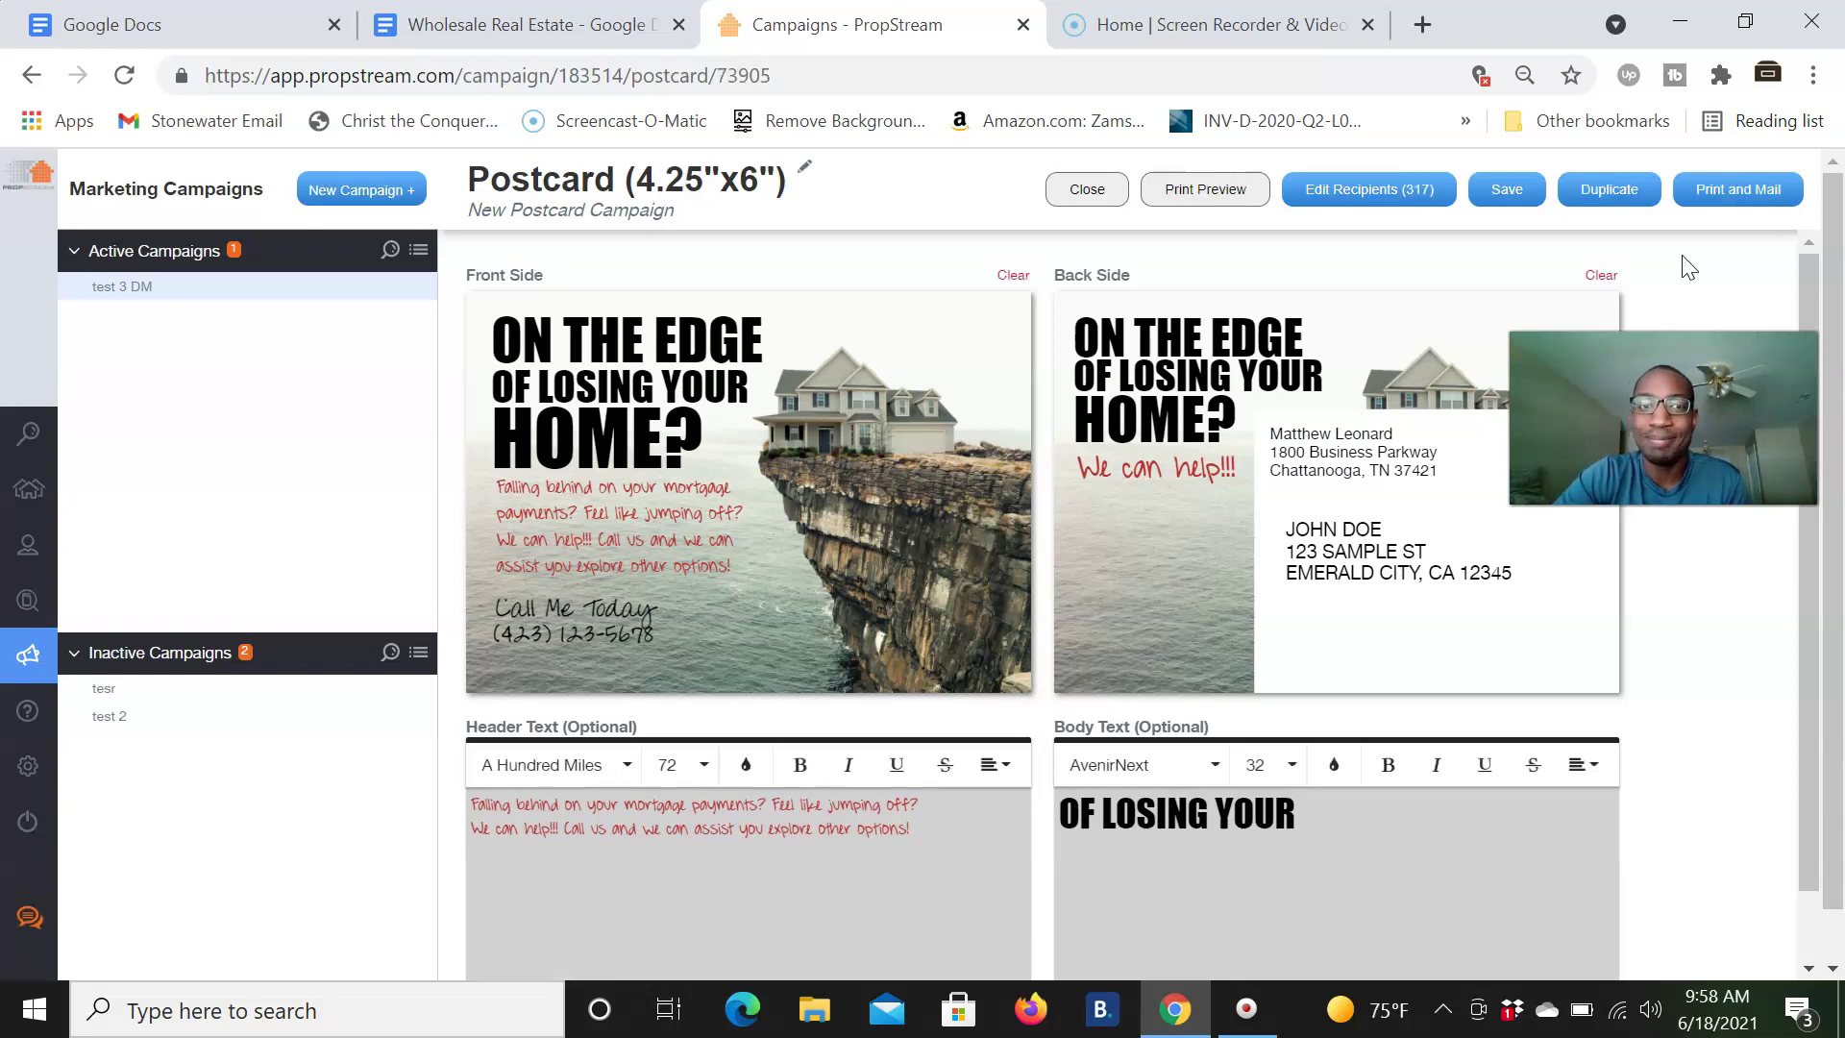
# Step: Start a Print and Mail order for New Postcard Campaign and confirm its settings
pyautogui.click(1747, 200)
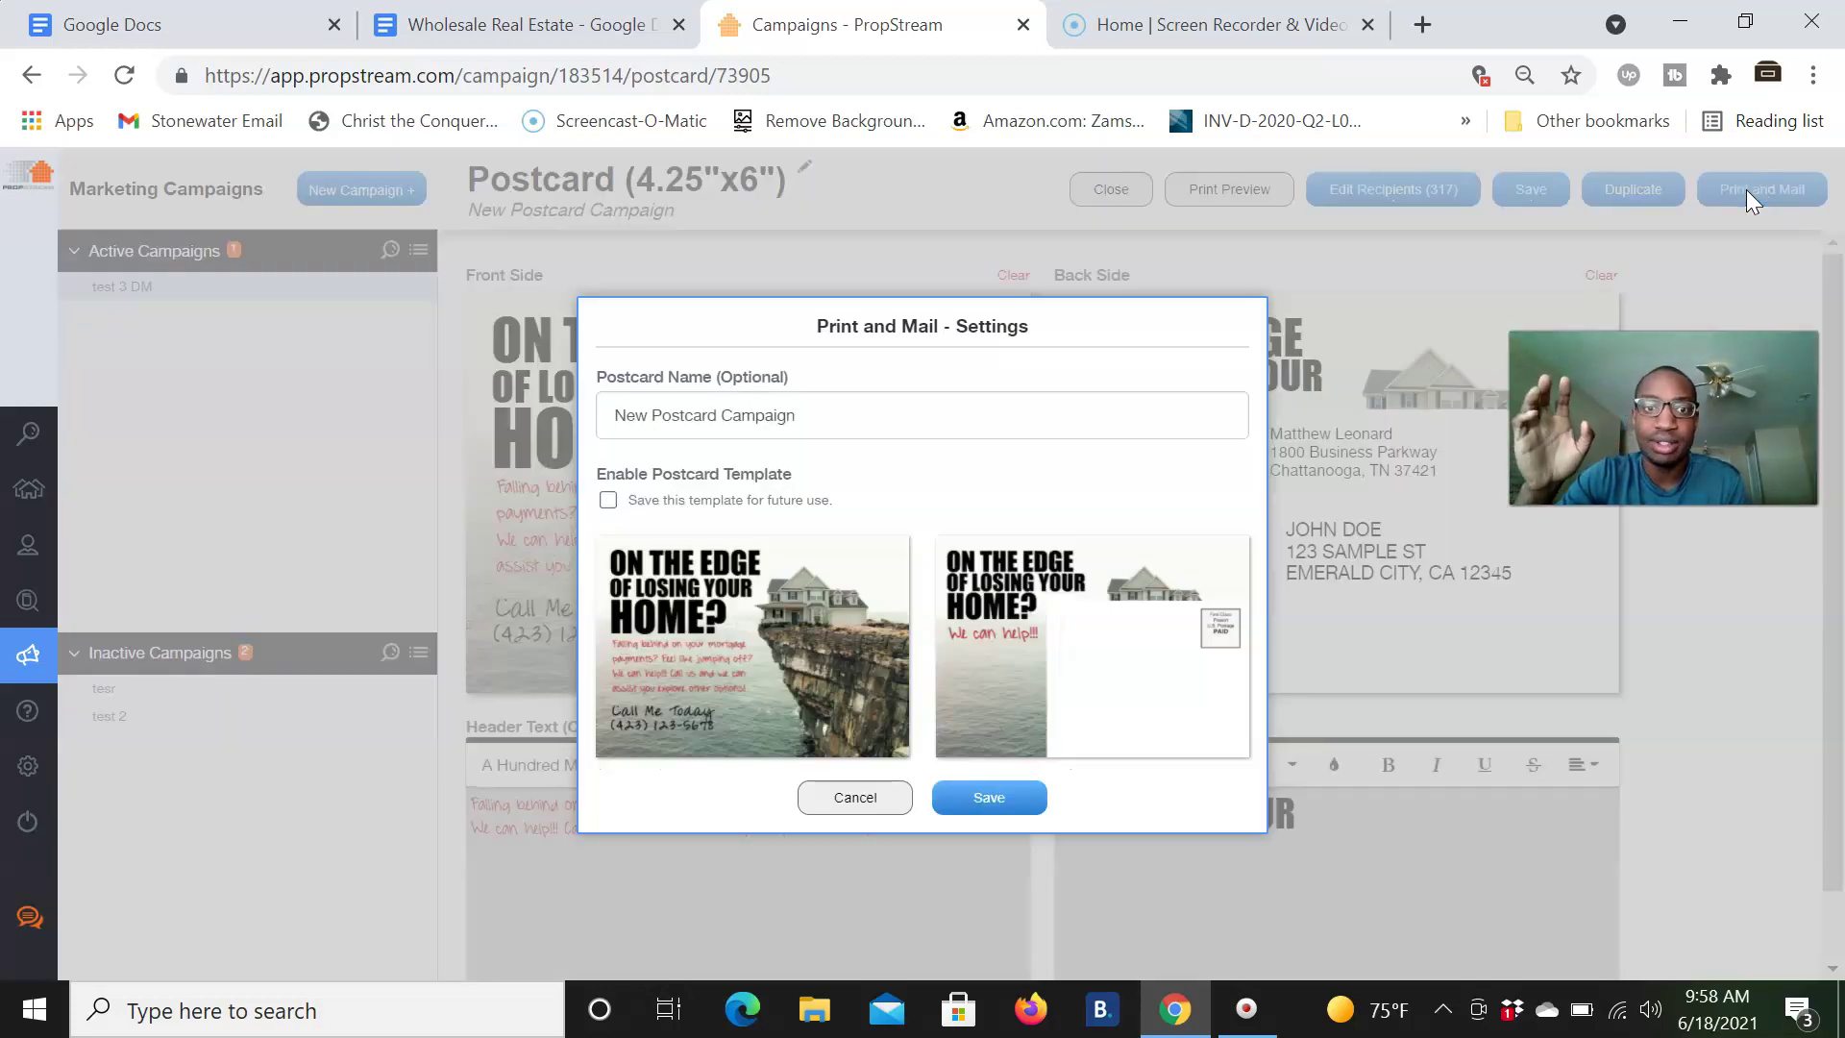
pyautogui.click(1156, 413)
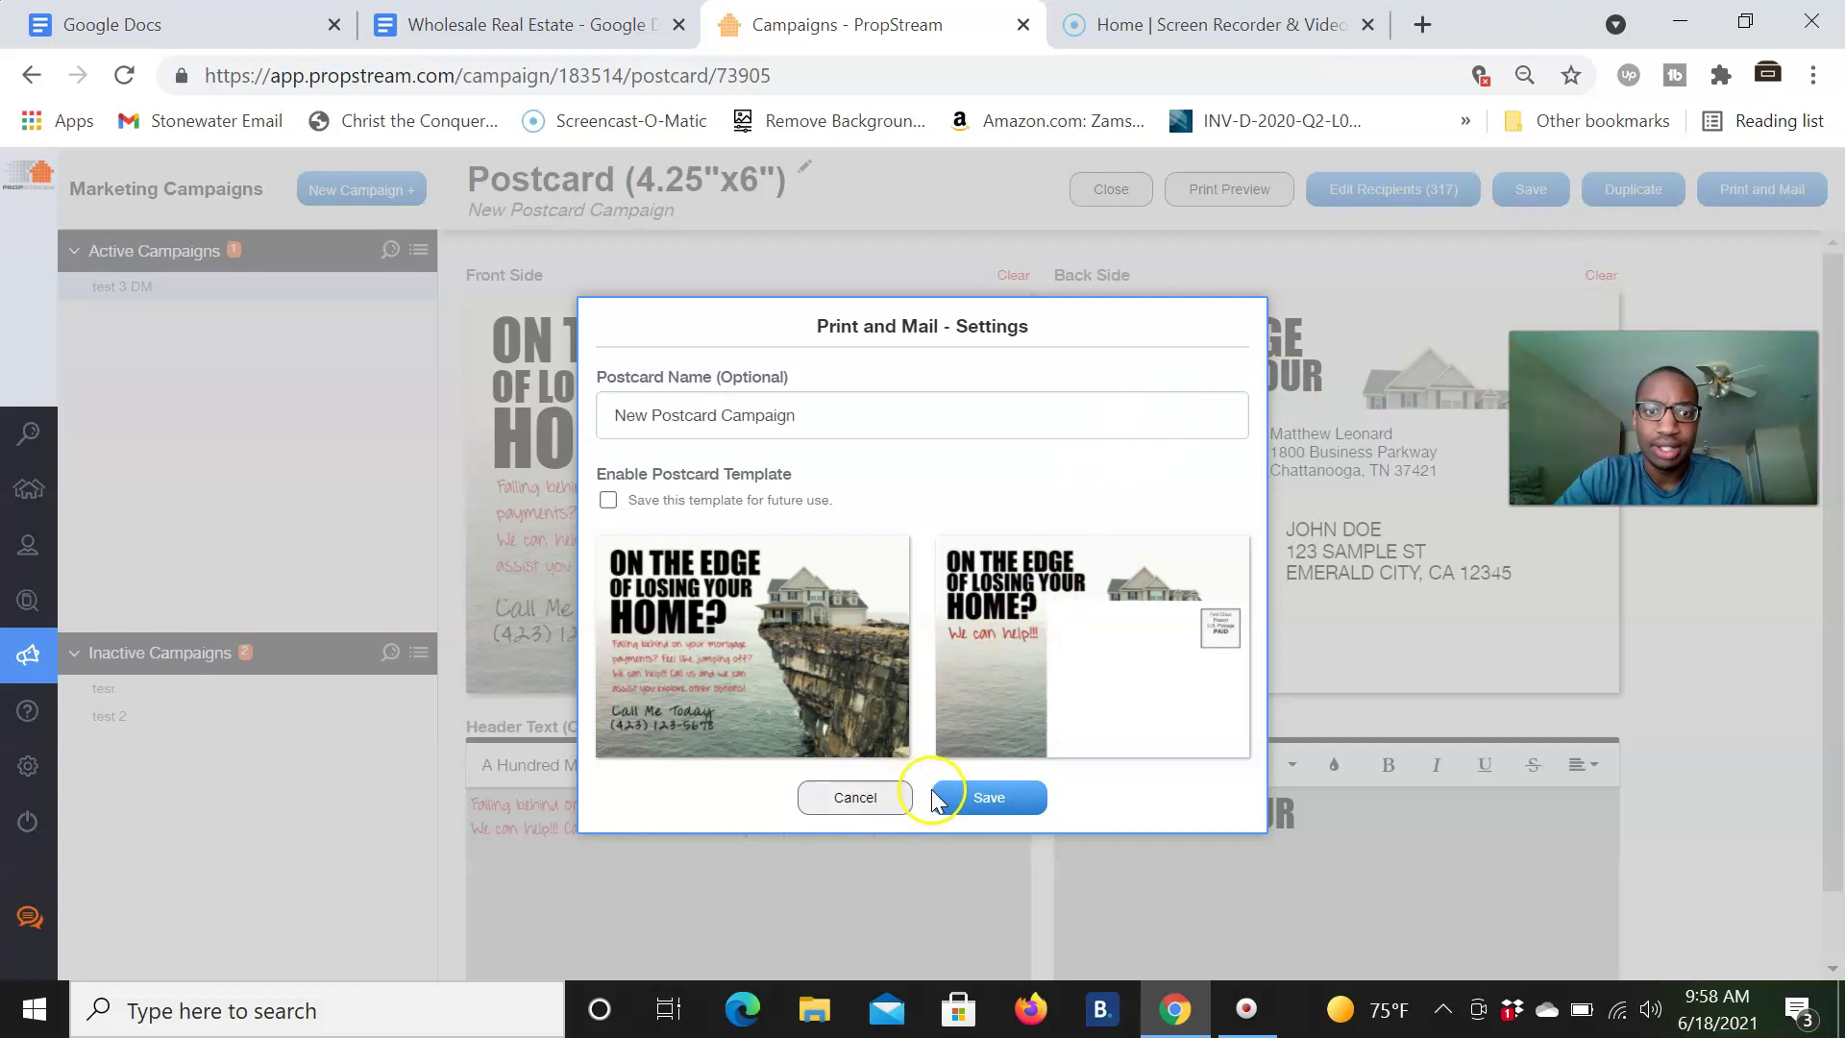
pyautogui.click(979, 794)
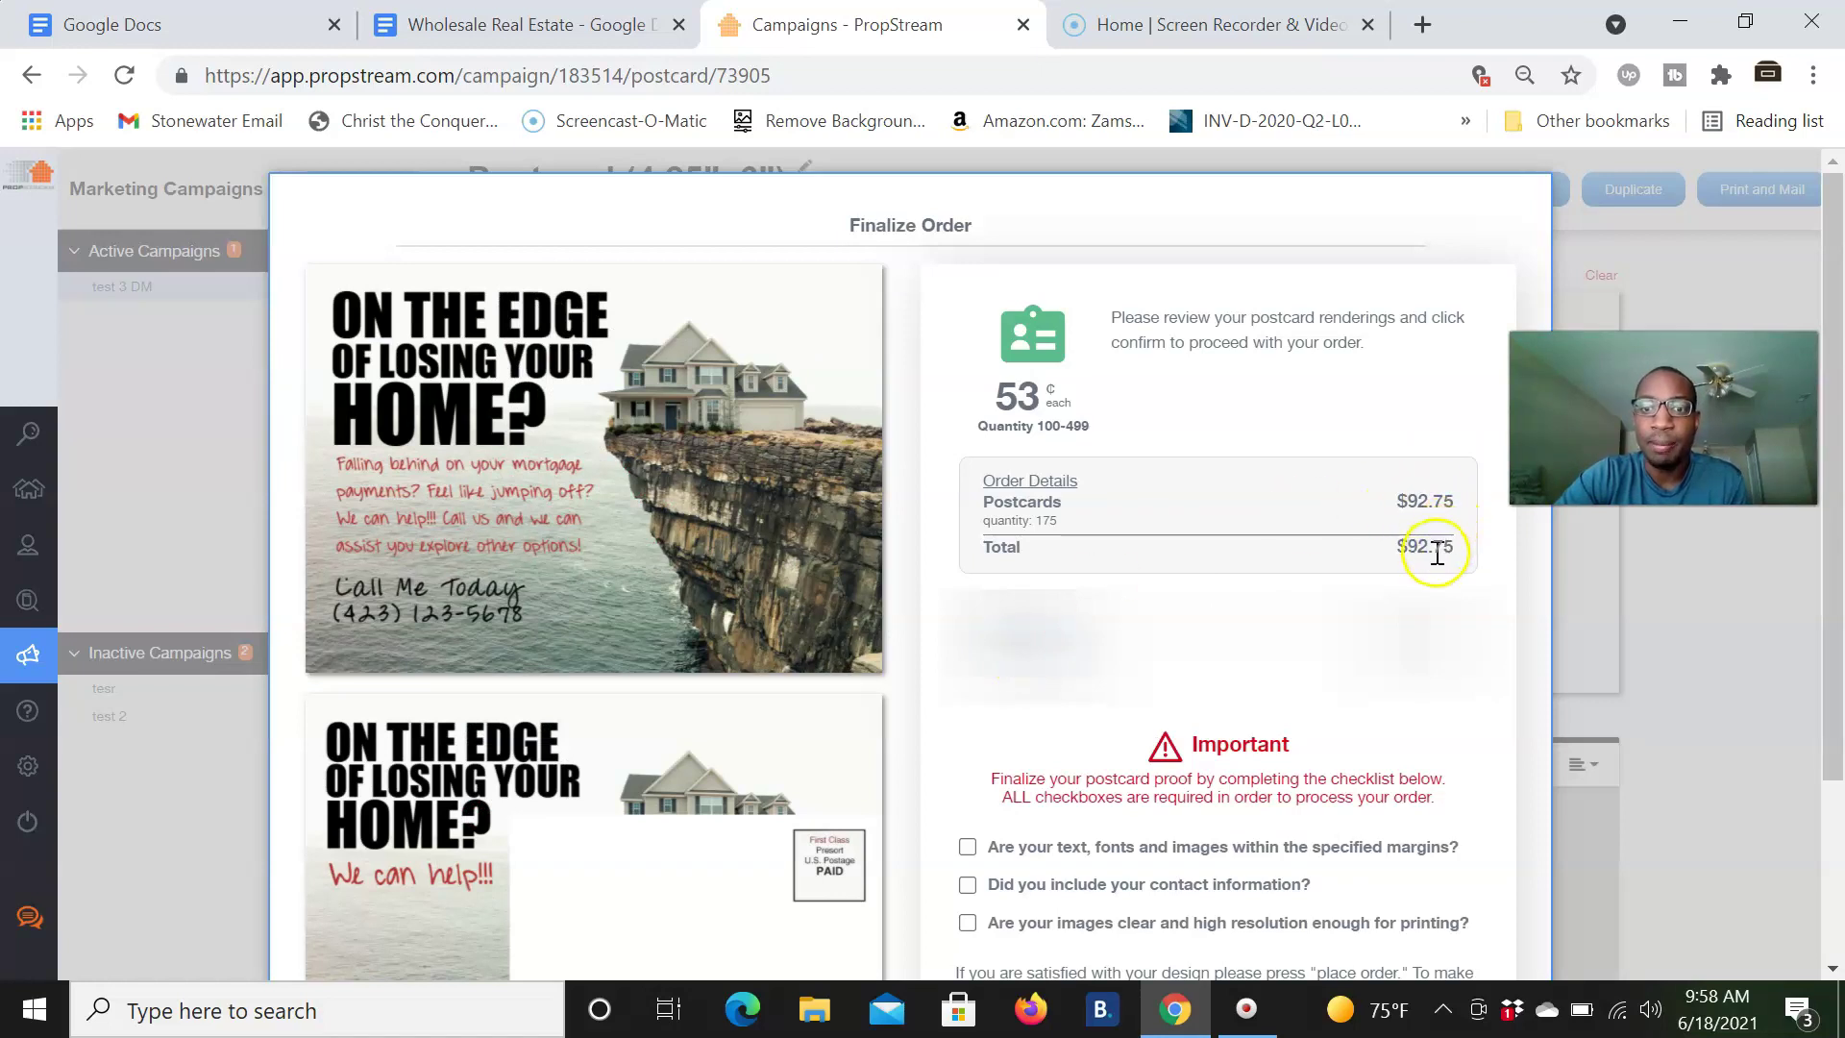
# Step: Tick all three proof checklist items: margins, contact information, and image clarity
pyautogui.scroll(-3, 1340, 672)
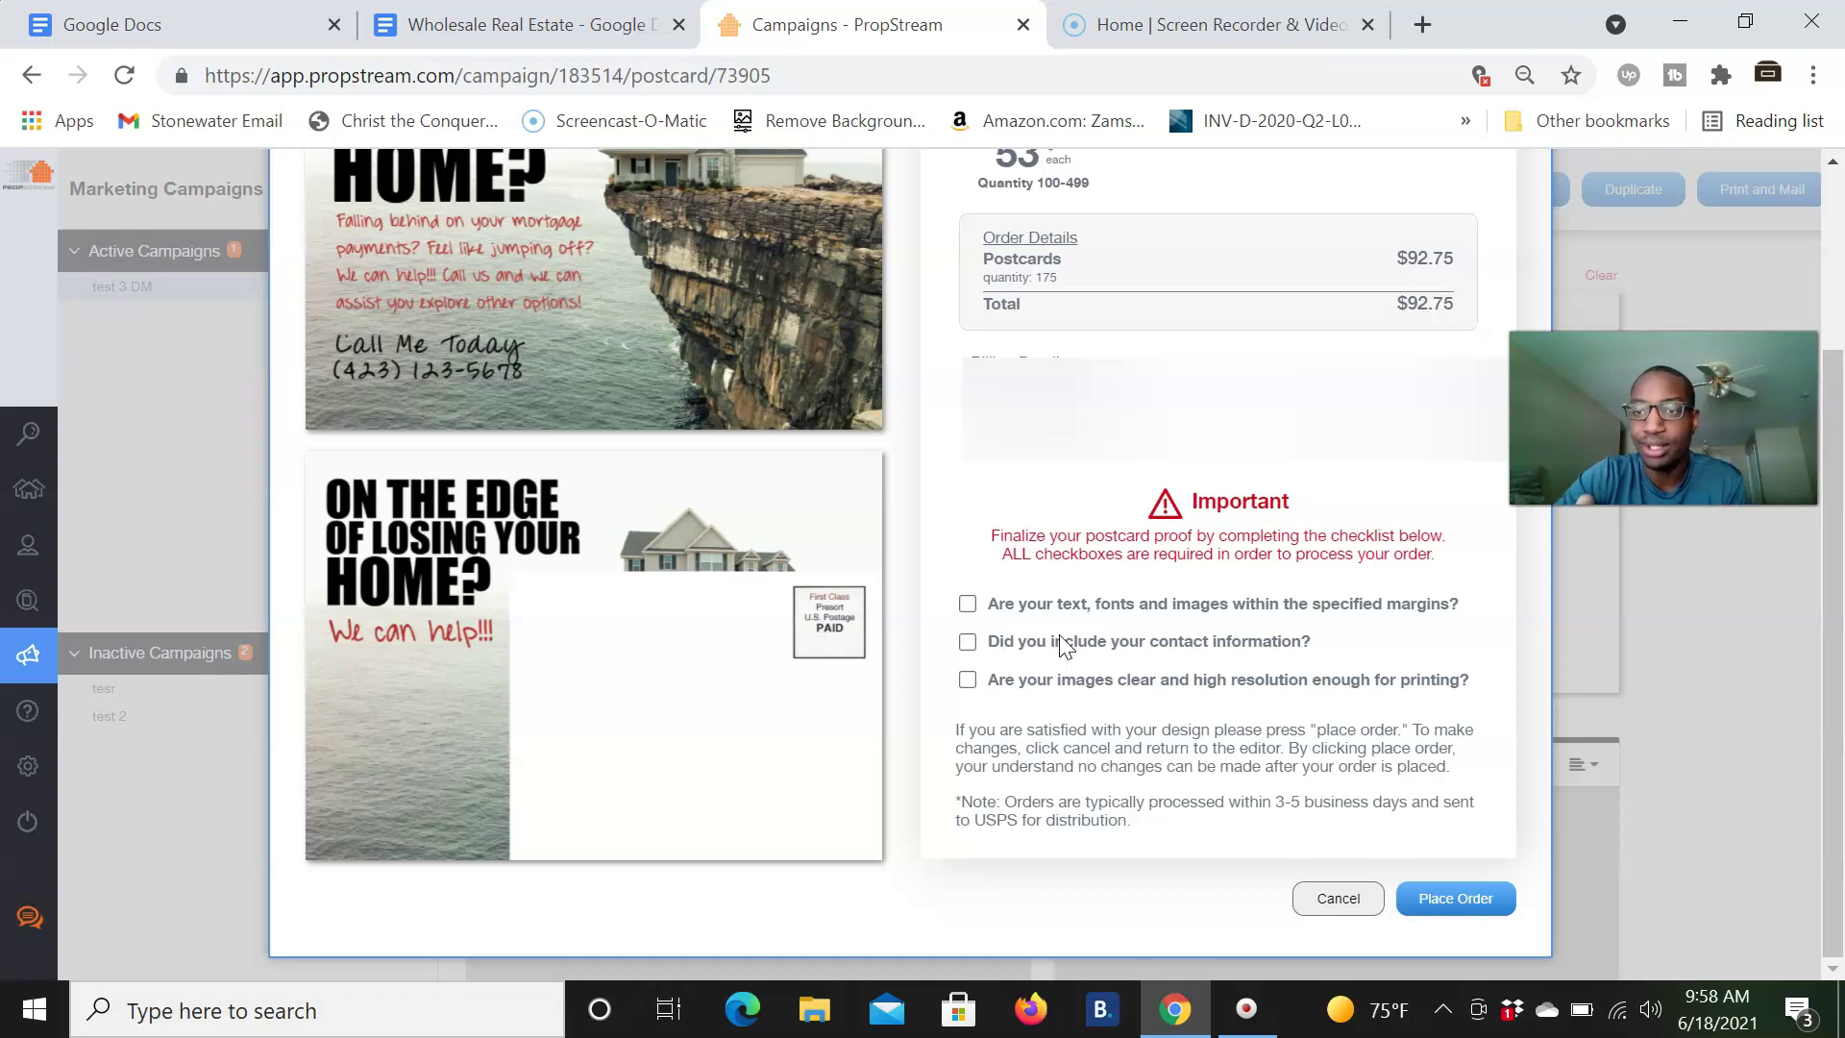
pyautogui.click(1031, 615)
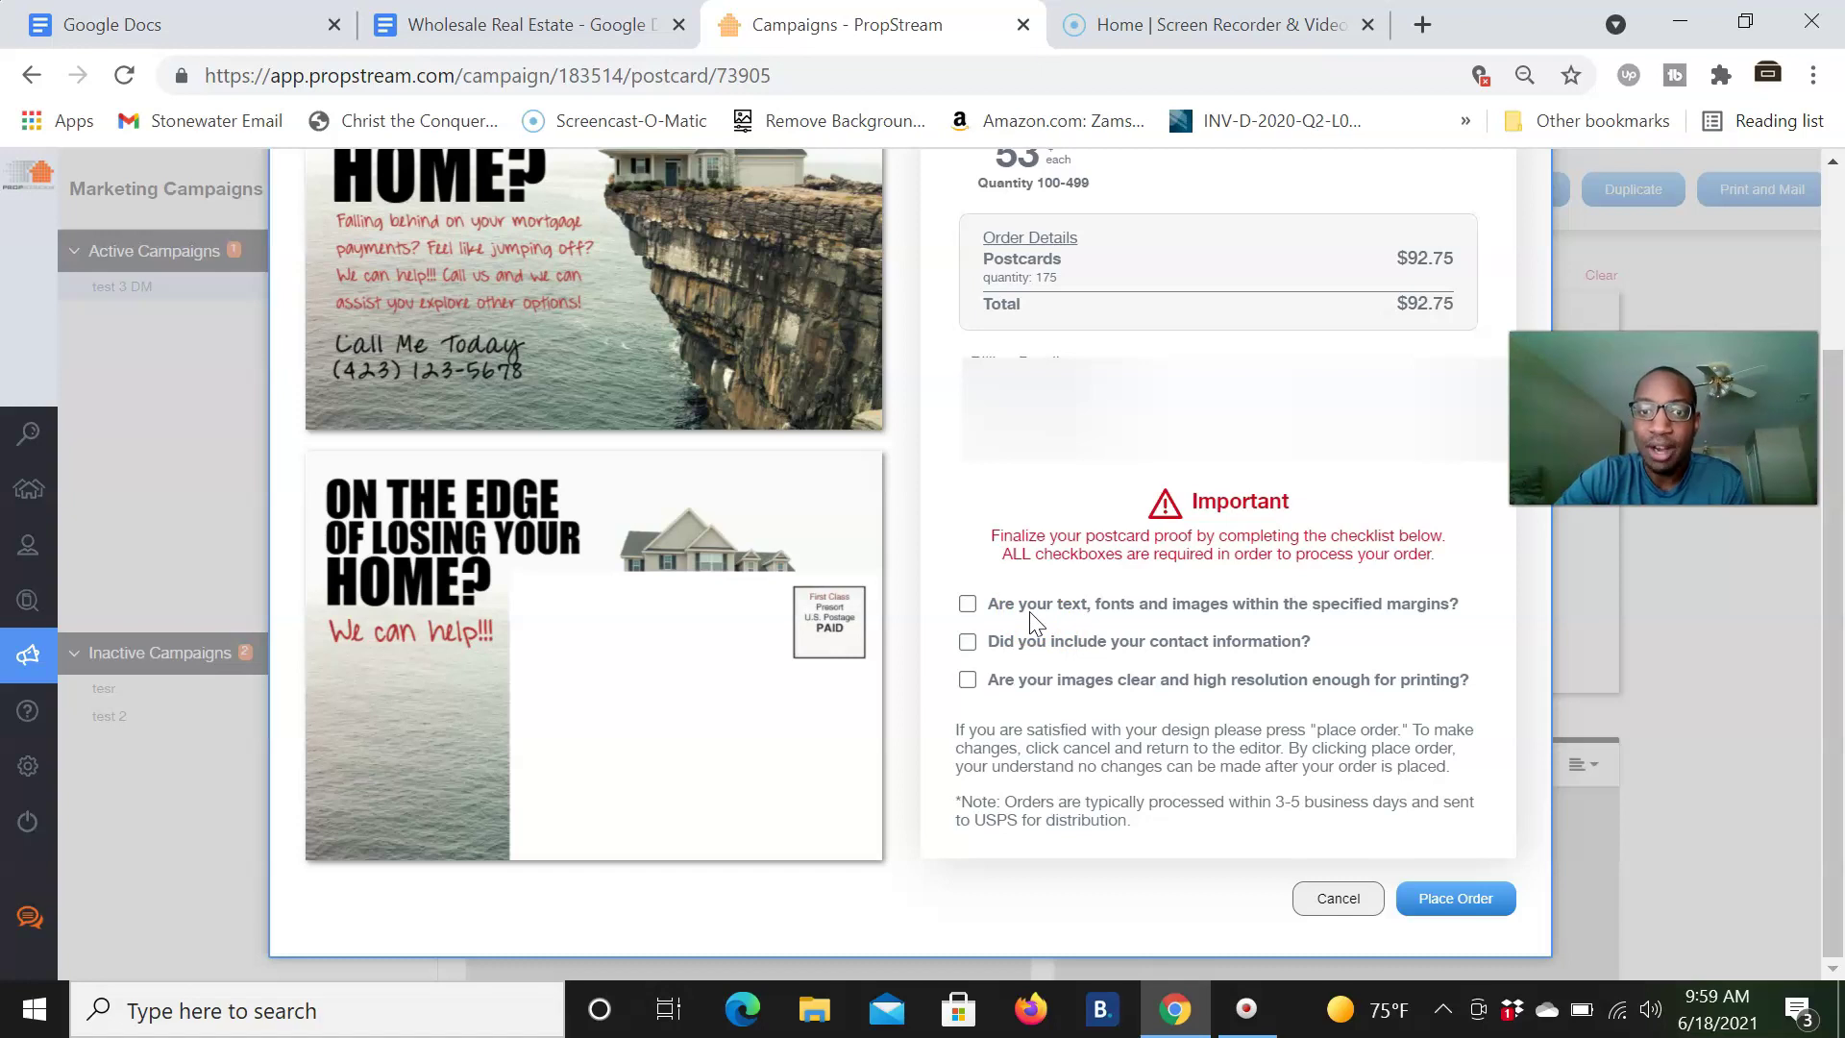
pyautogui.click(1017, 655)
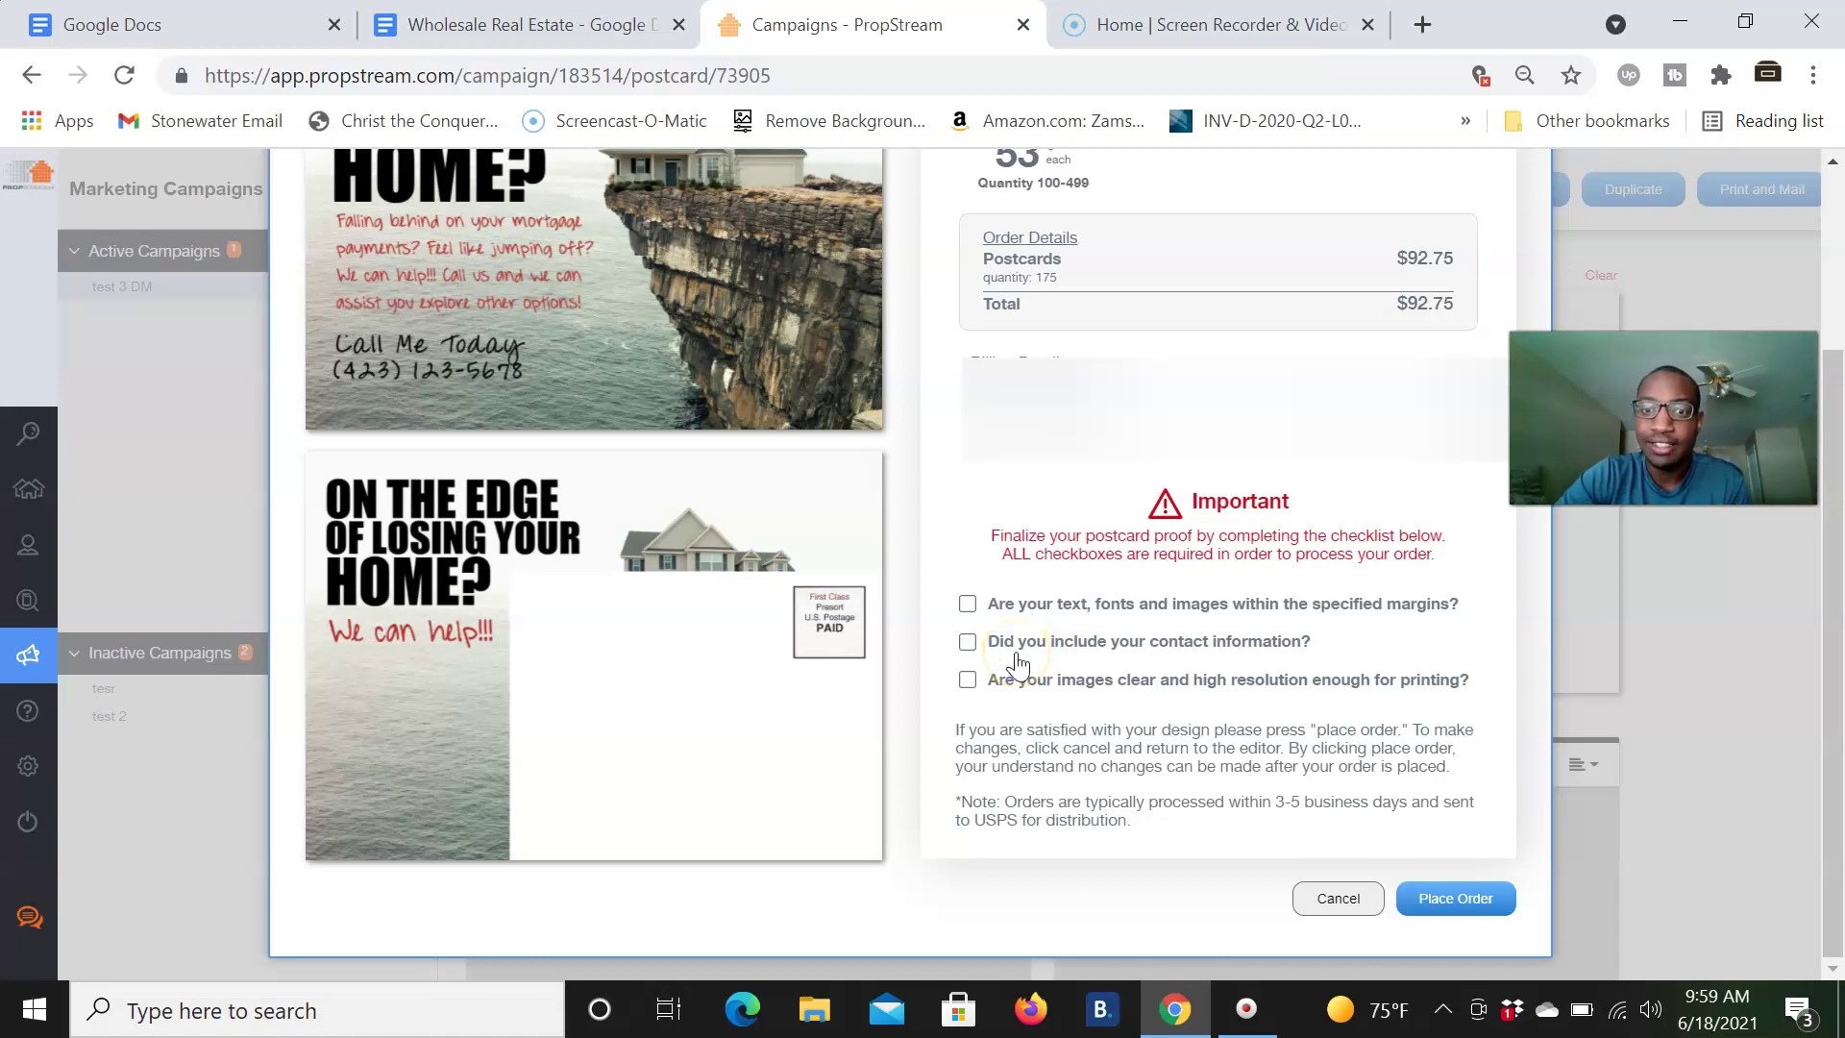
pyautogui.click(972, 606)
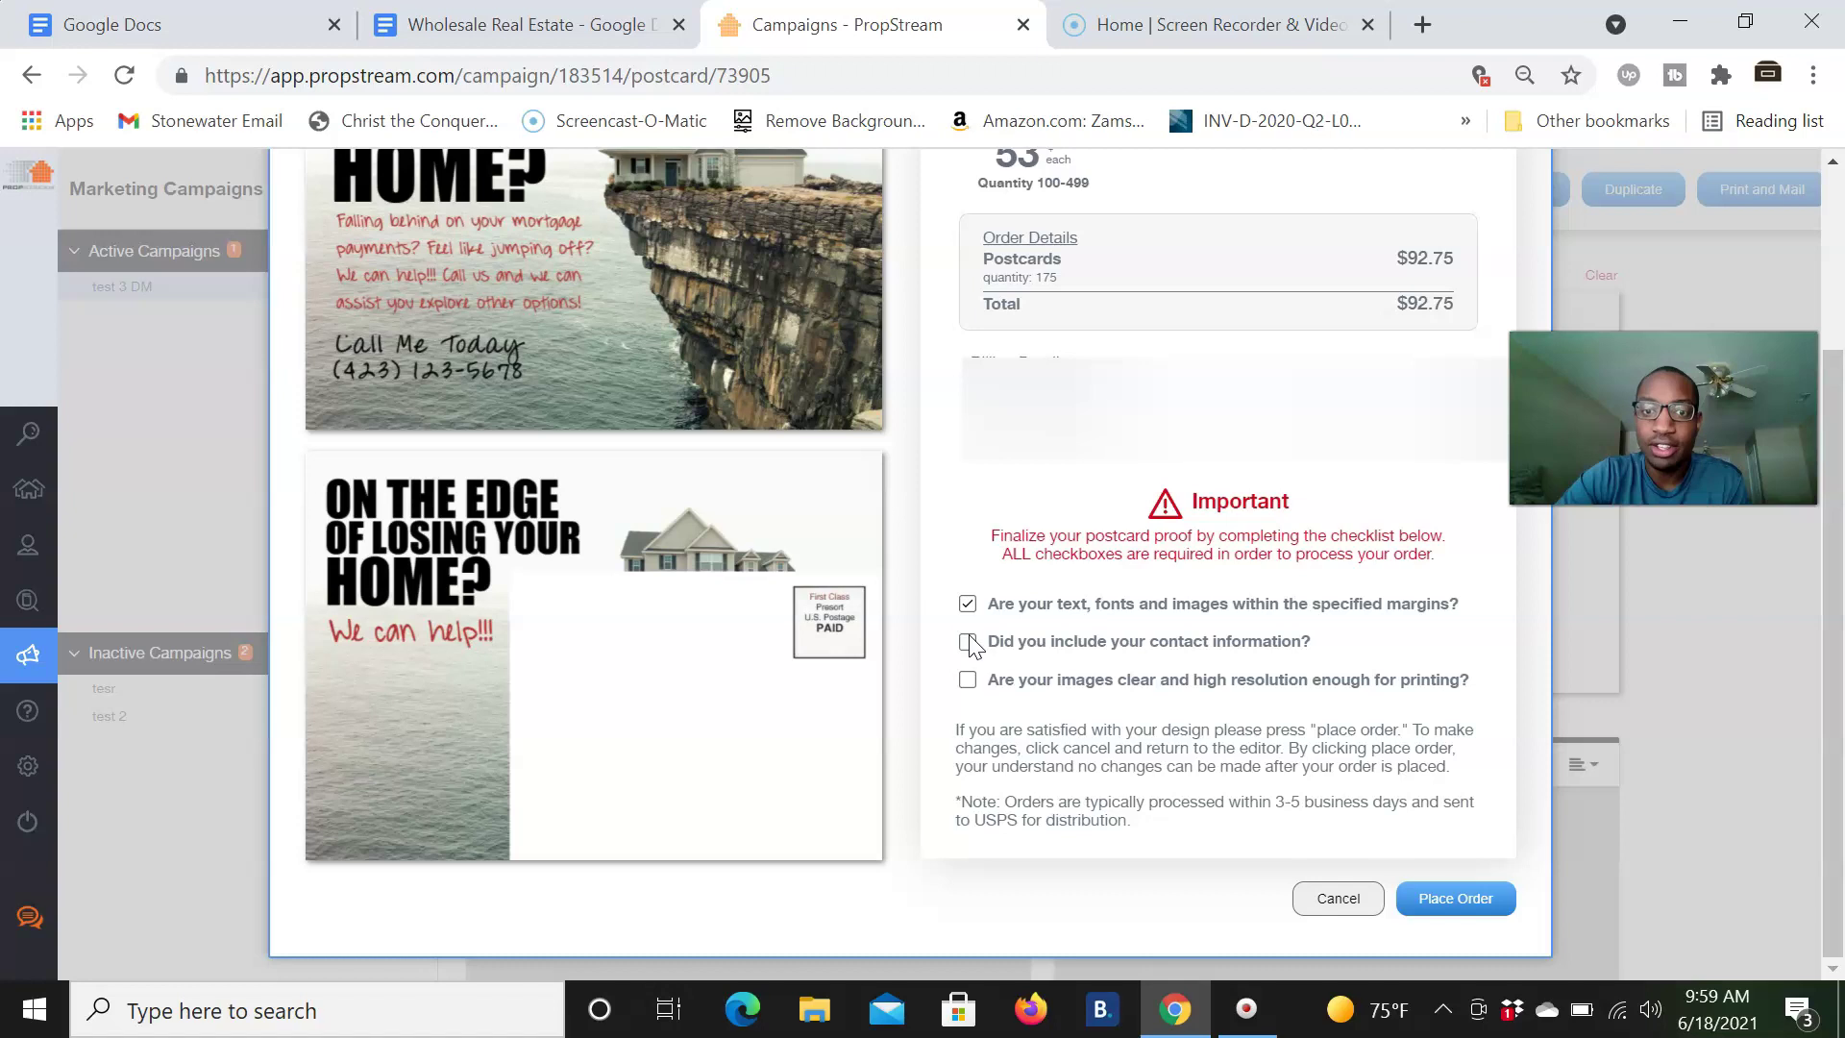
pyautogui.click(970, 644)
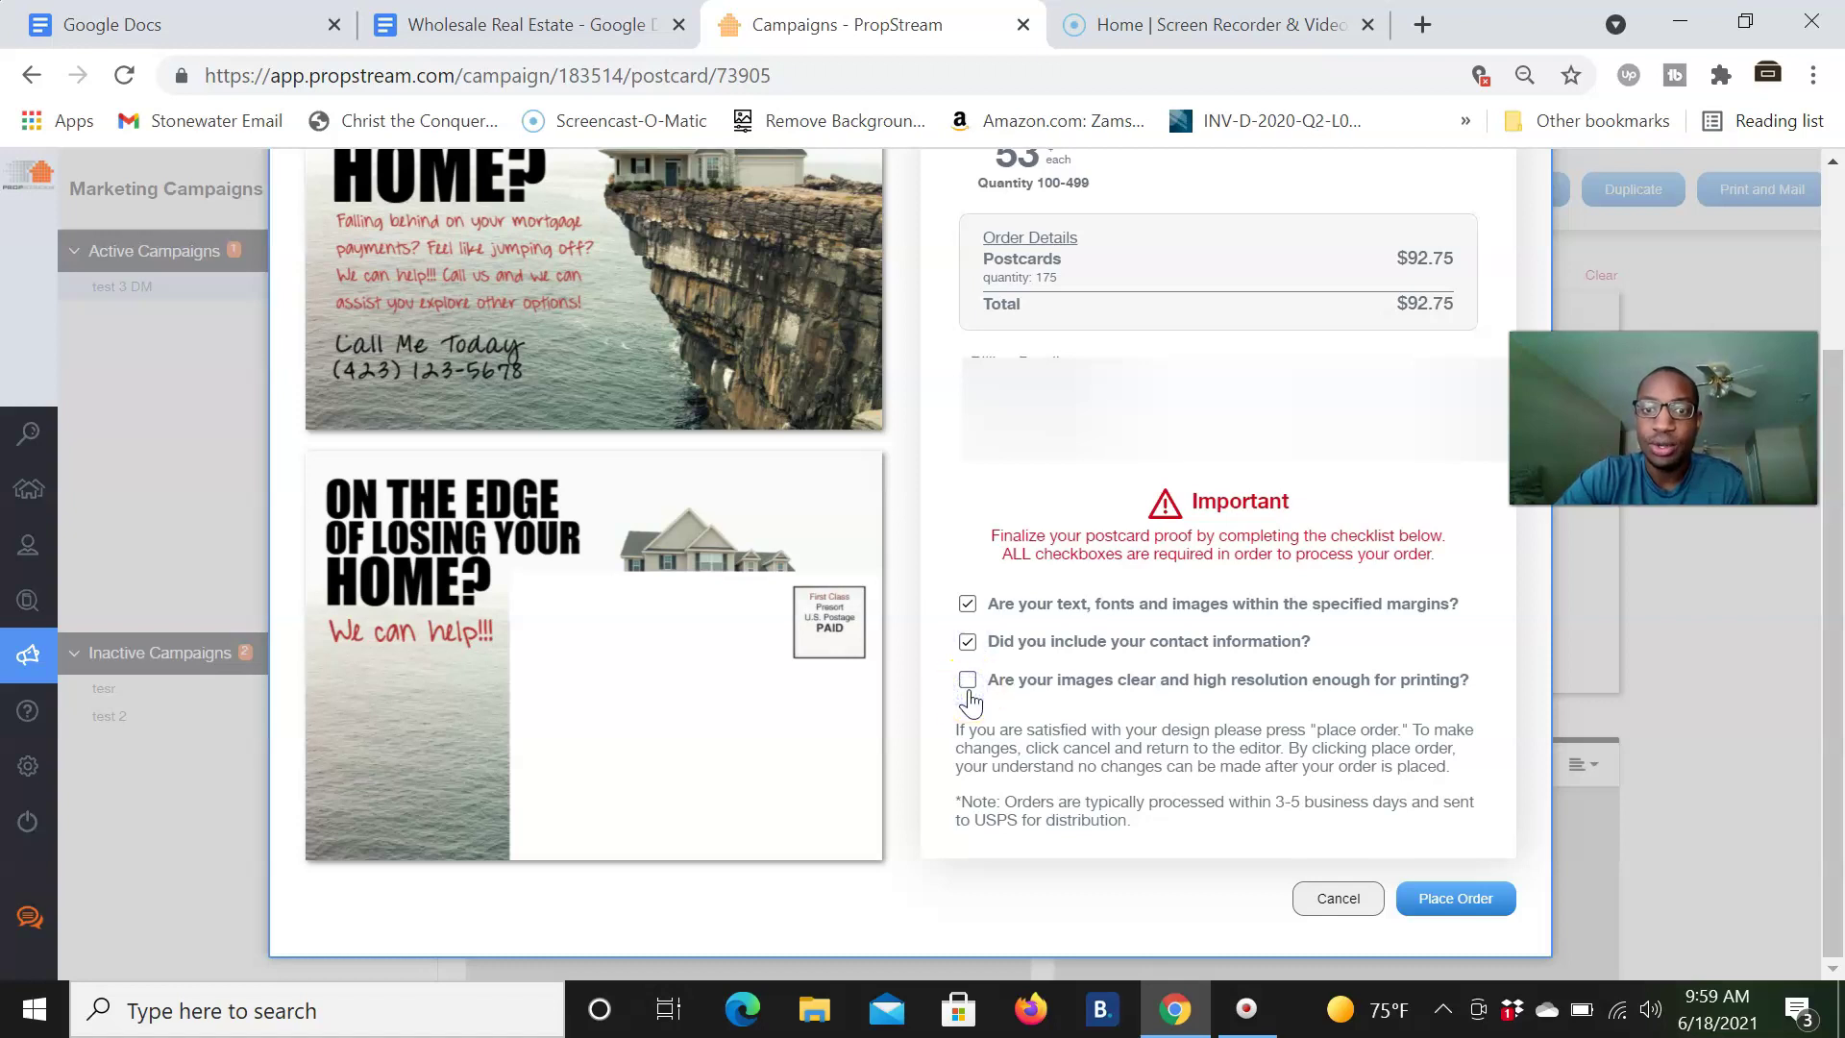
pyautogui.click(971, 680)
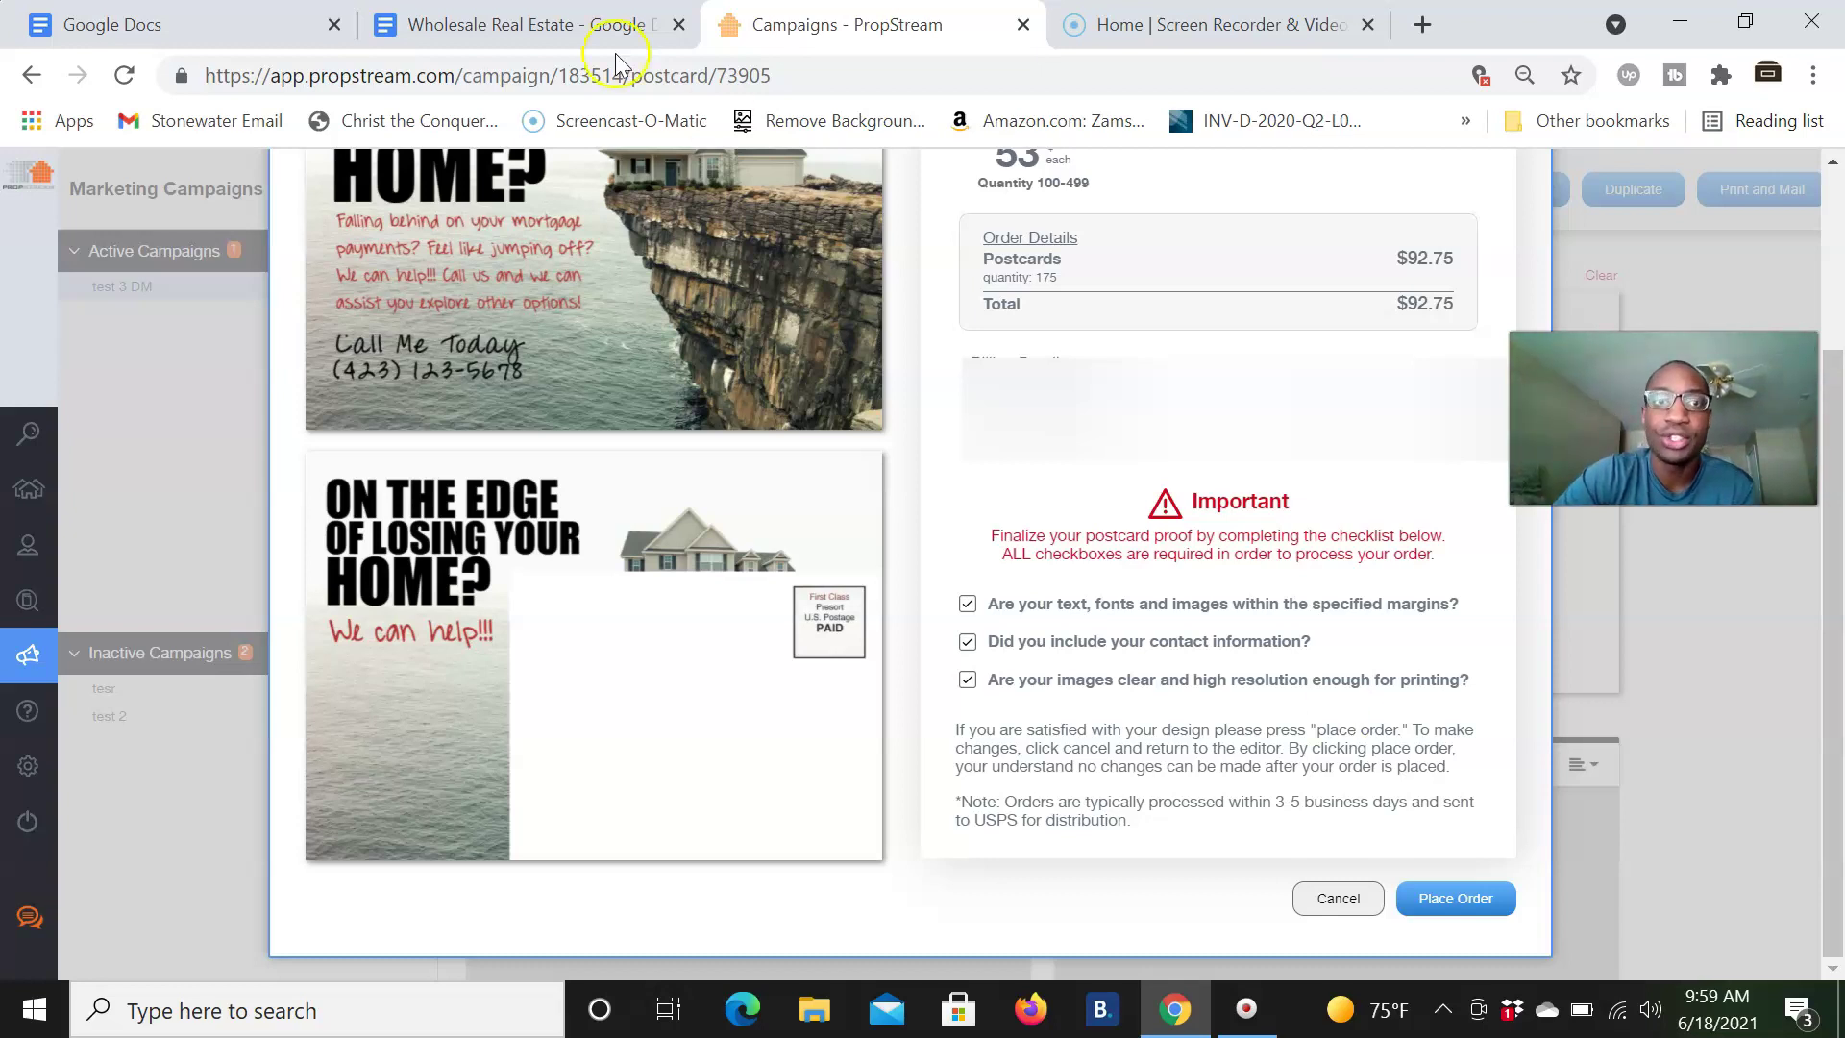
# Step: Switch to the Wholesale Real Estate Google Doc at its Save and place order section
pyautogui.click(576, 24)
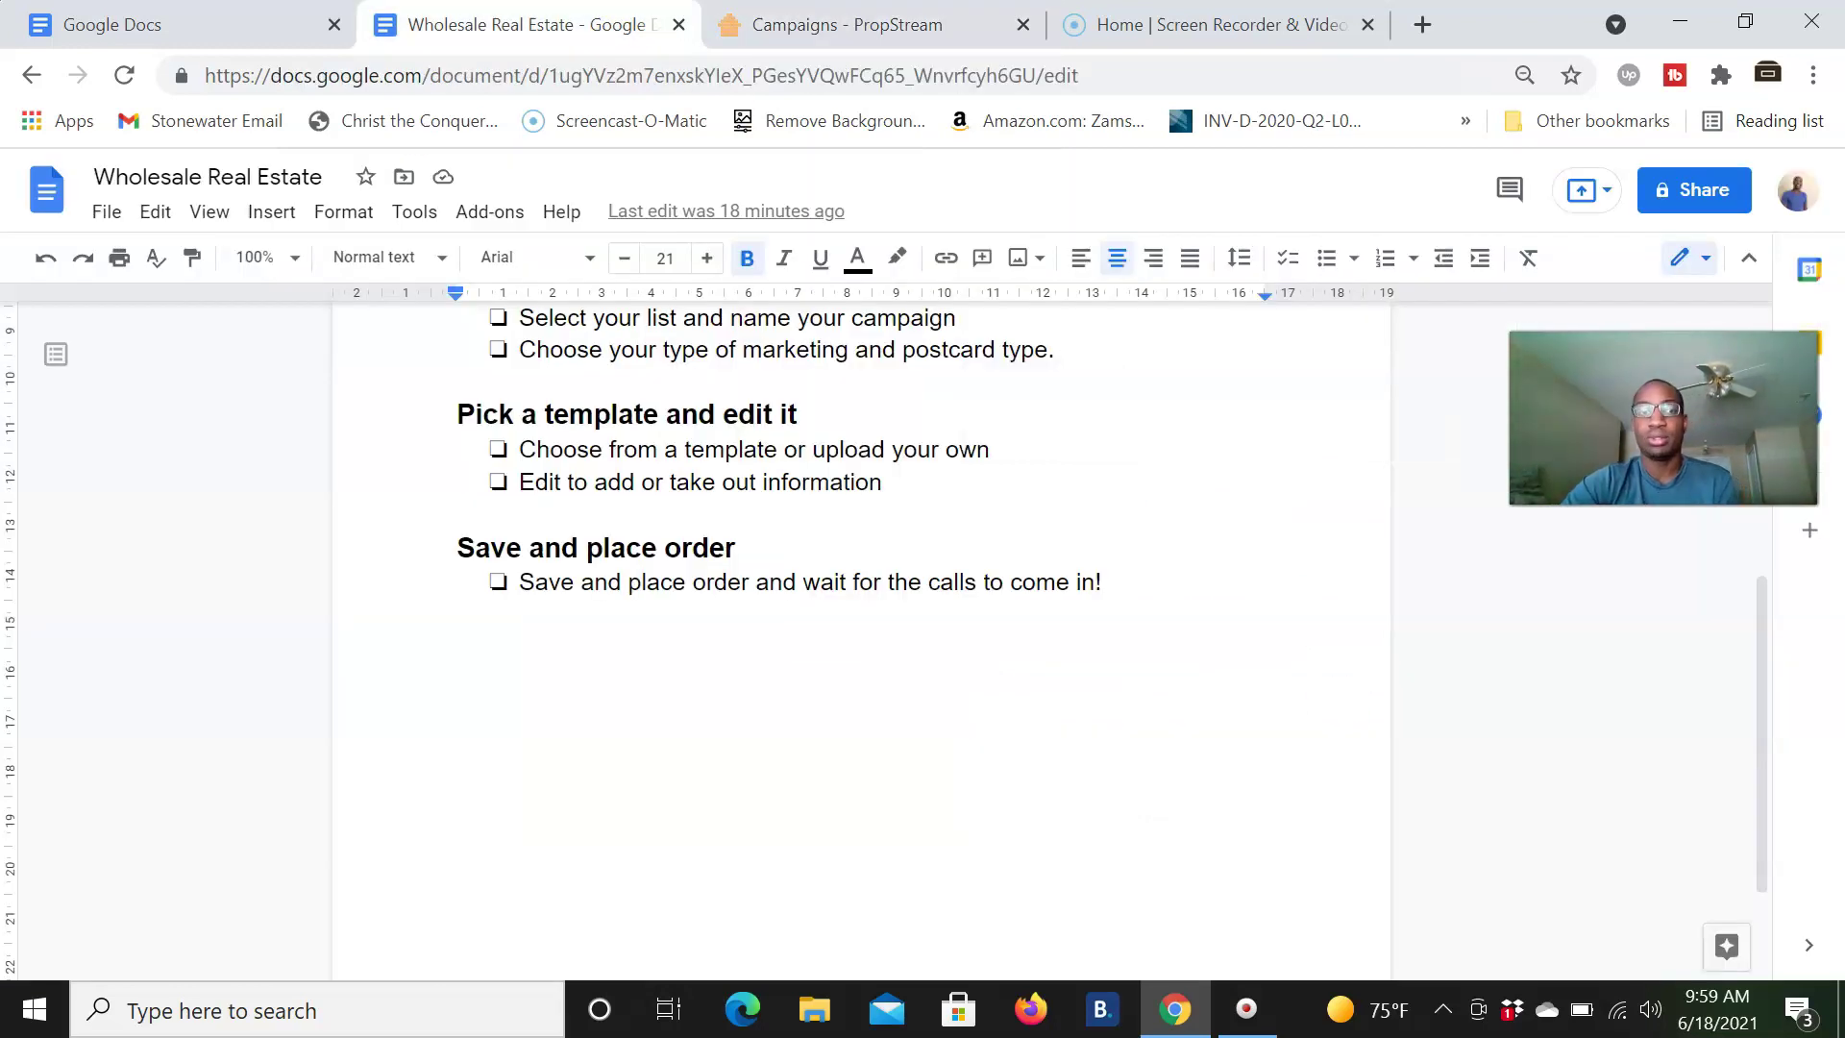